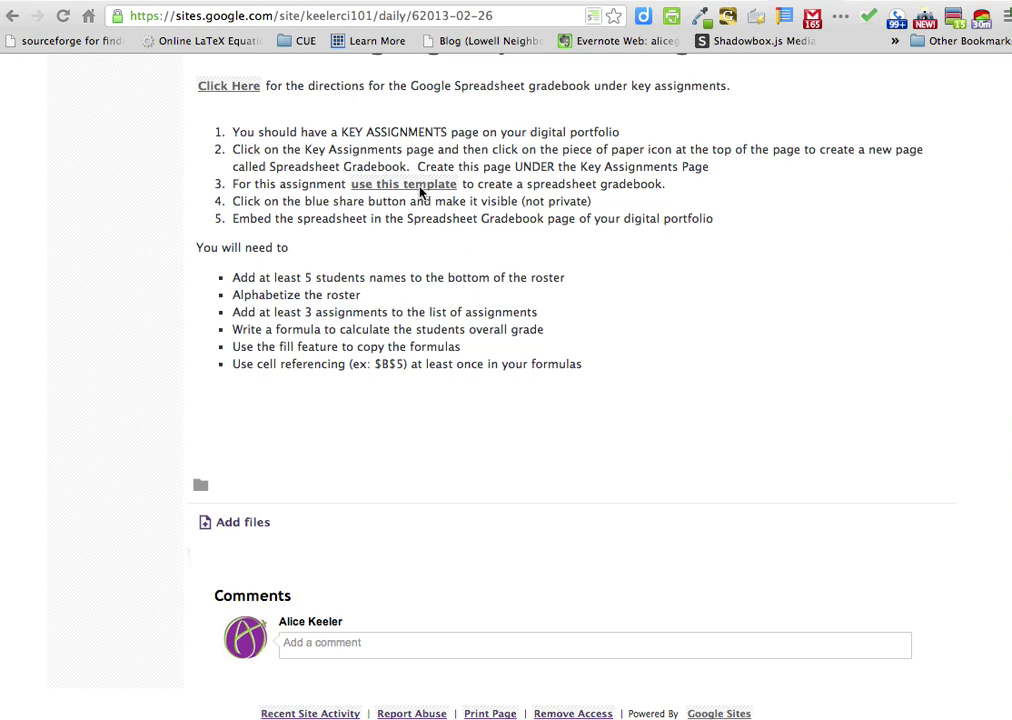
Step: Open the spreadsheet gradebook template linked in step 3 of the assignment directions
{"action": "left_click", "coordinate": [420, 184]}
{"action": "left_click", "coordinate": [422, 184]}
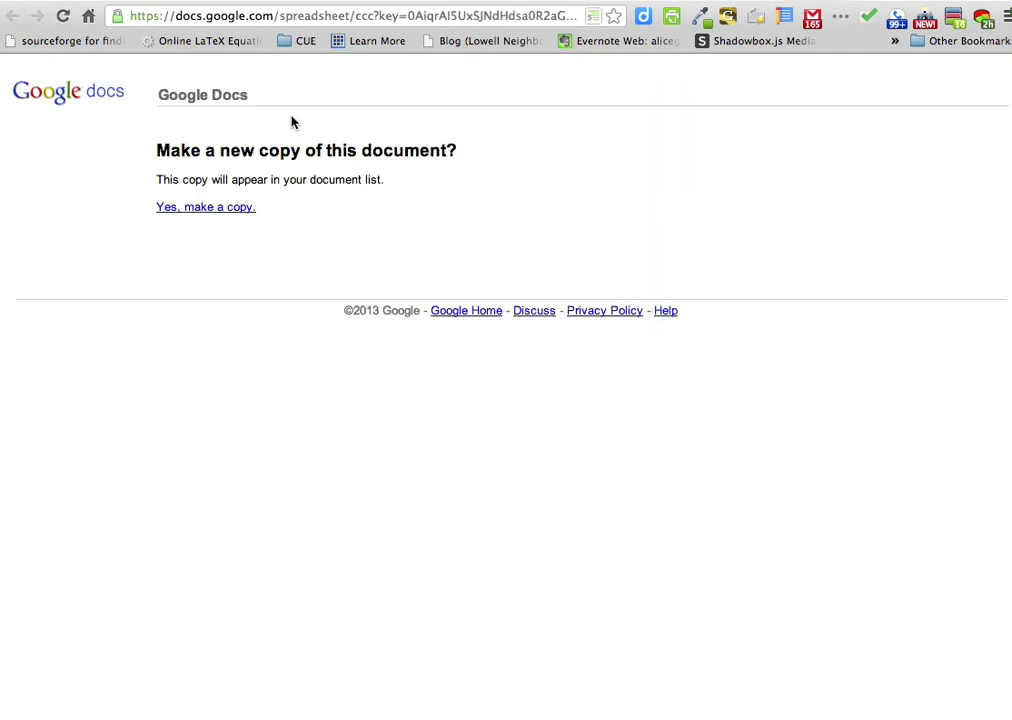
Step: Confirm making a personal copy of the gradebook template
{"action": "left_click", "coordinate": [217, 214]}
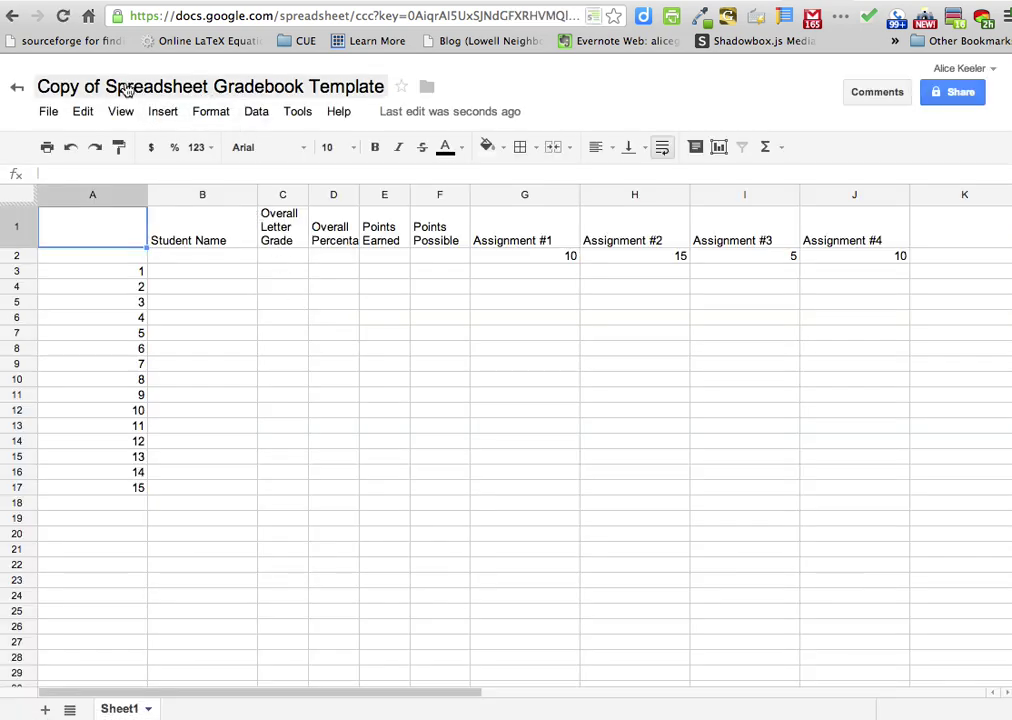
Step: Rename the spreadsheet to Spreadsheetgradebook_101_ followed by the teacher's surname and section letter
{"action": "left_click", "coordinate": [215, 90]}
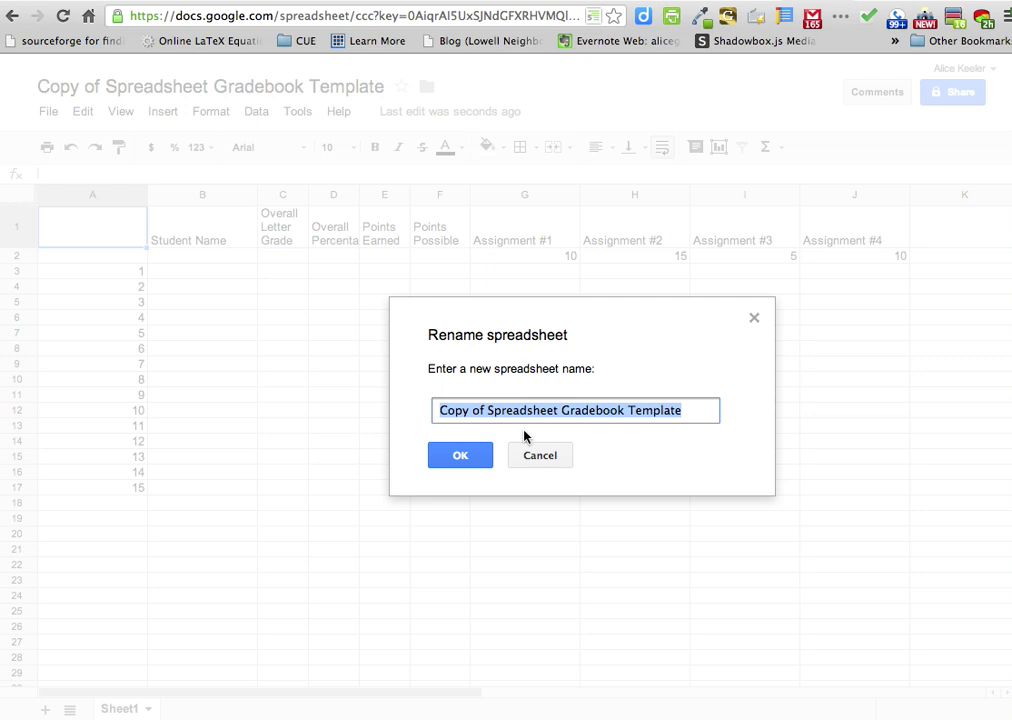
{"action": "type", "text": "Spre"}
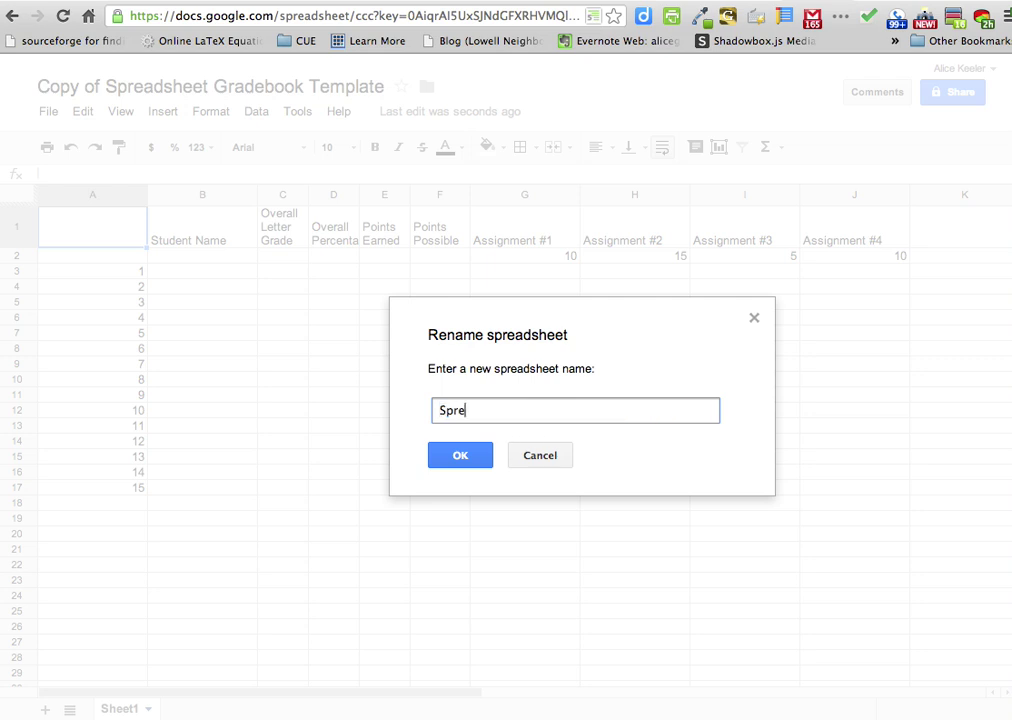
{"action": "type", "text": "adsheetgrad"}
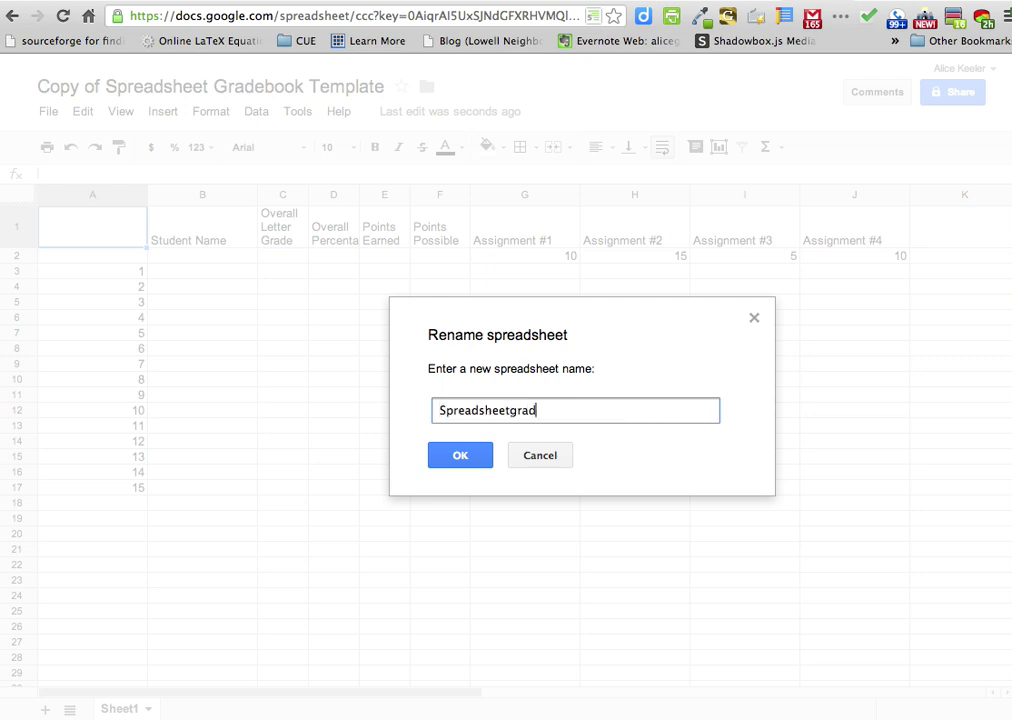
{"action": "type", "text": "ebook_101_T_"}
{"action": "type", "text": "Keeler"}
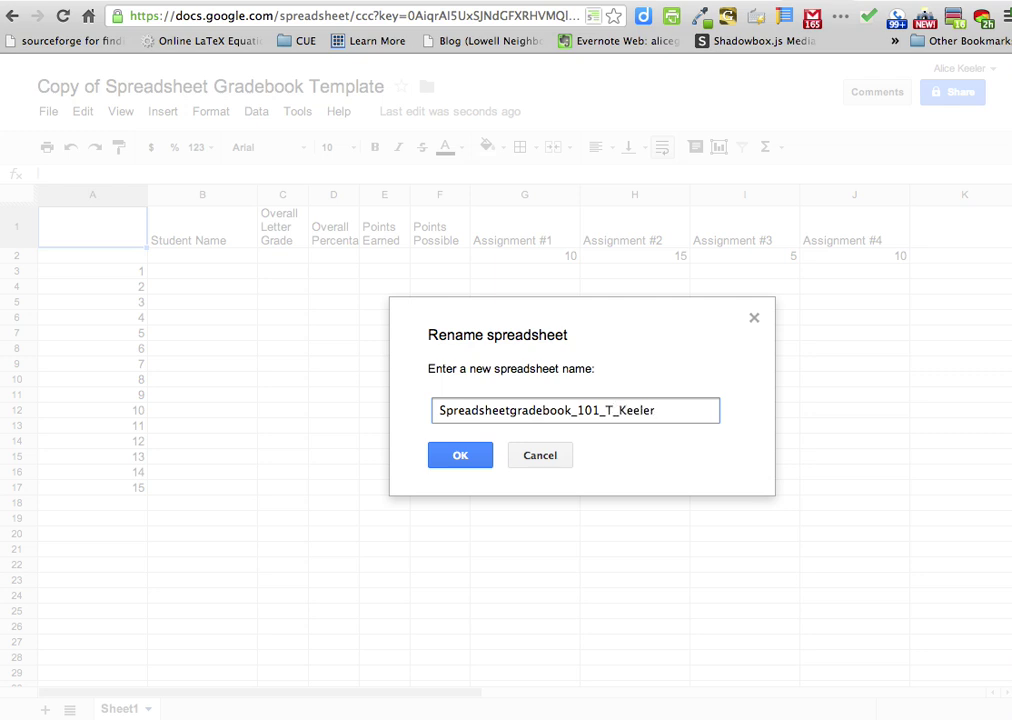
{"action": "type", "text": "_A"}
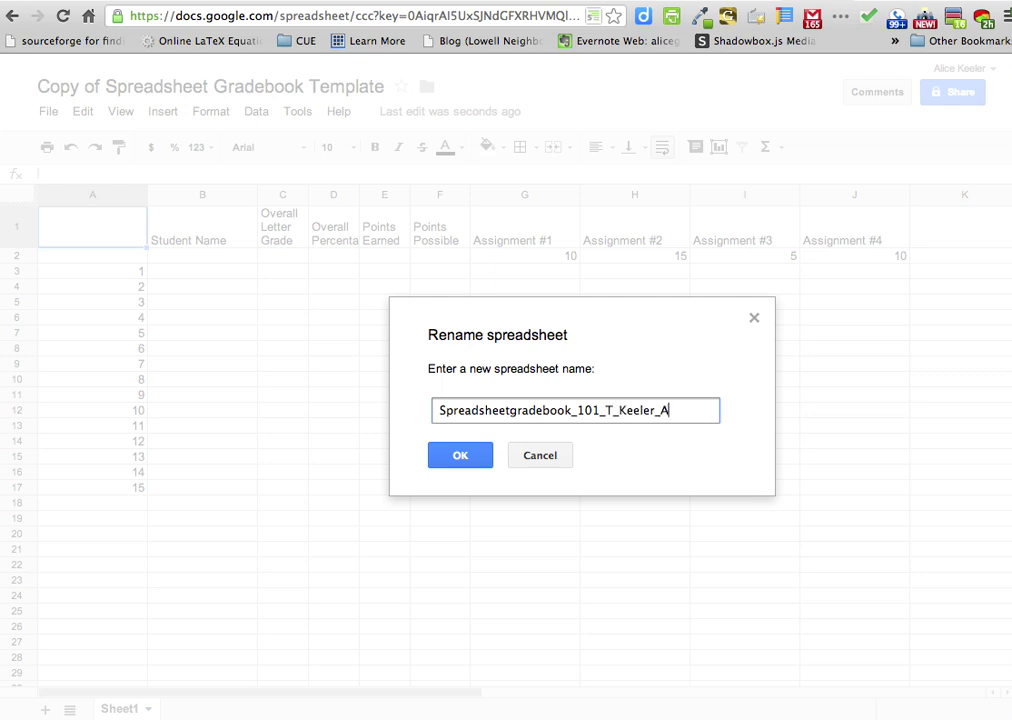
{"action": "left_click", "coordinate": [462, 456]}
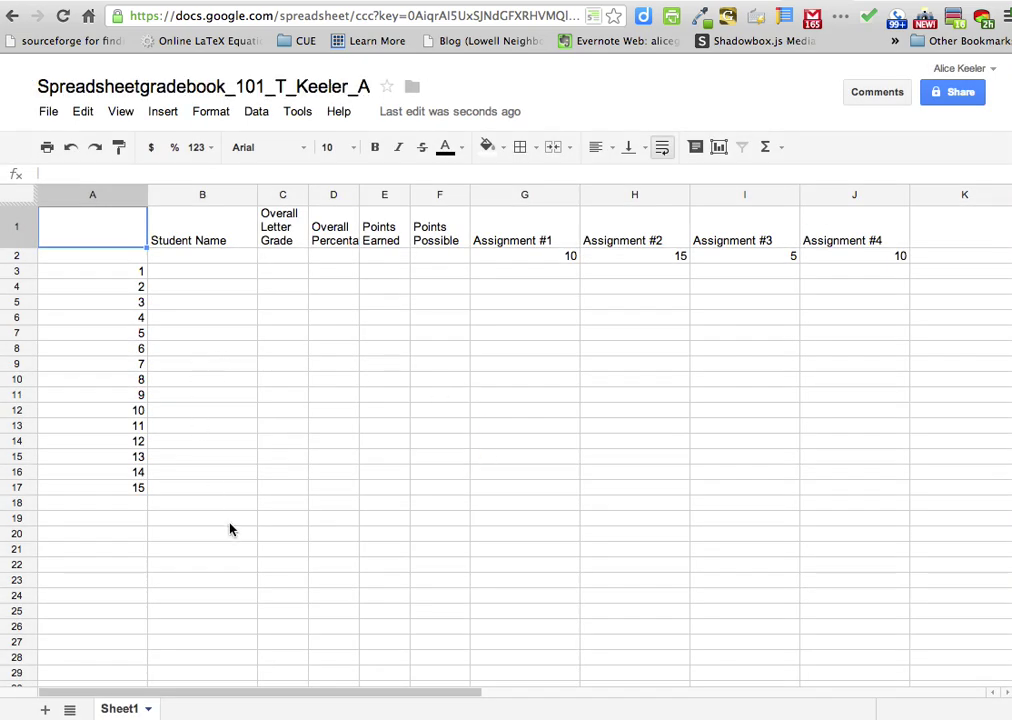
Step: Freeze the header row and scroll the sheet to confirm it stays fixed
{"action": "scroll", "coordinate": [736, 343], "scroll_direction": "right", "scroll_amount": 1}
{"action": "scroll", "coordinate": [736, 343], "scroll_direction": "left", "scroll_amount": 1}
{"action": "left_click_drag", "start_coordinate": [24, 205], "coordinate": [23, 246]}
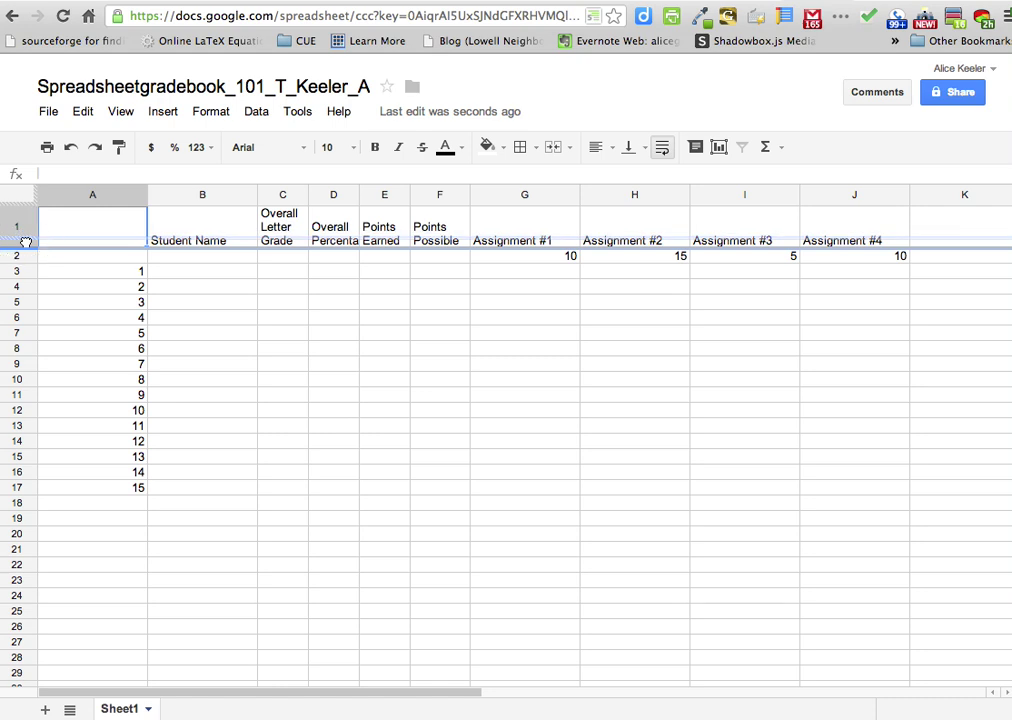
{"action": "scroll", "coordinate": [143, 352], "scroll_direction": "down", "scroll_amount": 1}
{"action": "scroll", "coordinate": [143, 352], "scroll_direction": "up", "scroll_amount": 1}
{"action": "scroll", "coordinate": [143, 352], "scroll_direction": "down", "scroll_amount": 6}
{"action": "scroll", "coordinate": [143, 352], "scroll_direction": "up", "scroll_amount": 6}
{"action": "scroll", "coordinate": [143, 352], "scroll_direction": "down", "scroll_amount": 2}
{"action": "scroll", "coordinate": [143, 352], "scroll_direction": "down", "scroll_amount": 4}
{"action": "scroll", "coordinate": [143, 352], "scroll_direction": "up", "scroll_amount": 6}
{"action": "scroll", "coordinate": [143, 352], "scroll_direction": "down", "scroll_amount": 11}
{"action": "scroll", "coordinate": [143, 352], "scroll_direction": "up", "scroll_amount": 9}
{"action": "scroll", "coordinate": [143, 352], "scroll_direction": "up", "scroll_amount": 2}
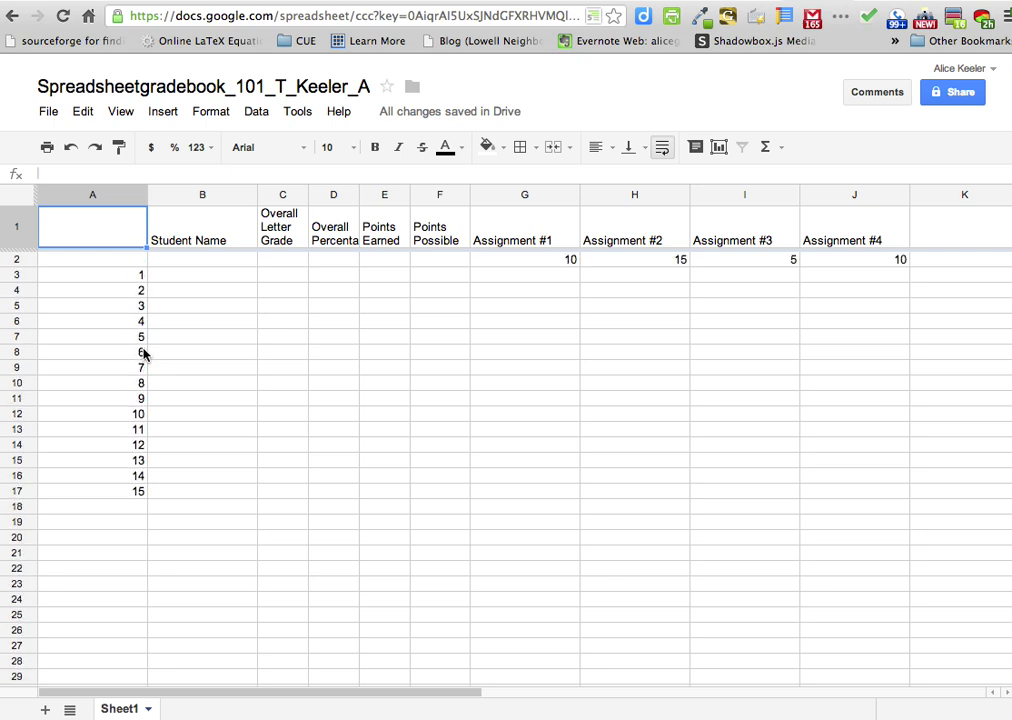
Step: Extend the freeze through row 2, then select G2:J2 to check the points total
{"action": "left_click_drag", "start_coordinate": [28, 250], "coordinate": [28, 265]}
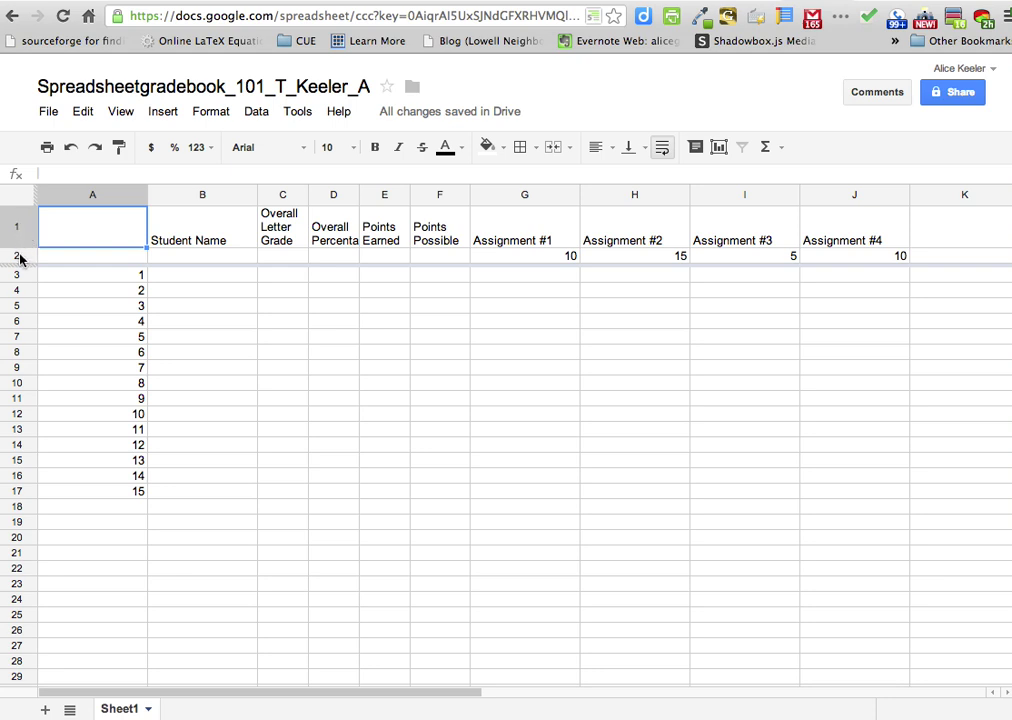
{"action": "scroll", "coordinate": [288, 449], "scroll_direction": "down", "scroll_amount": 3}
{"action": "scroll", "coordinate": [288, 449], "scroll_direction": "up", "scroll_amount": 3}
{"action": "left_click_drag", "start_coordinate": [526, 258], "coordinate": [838, 256]}
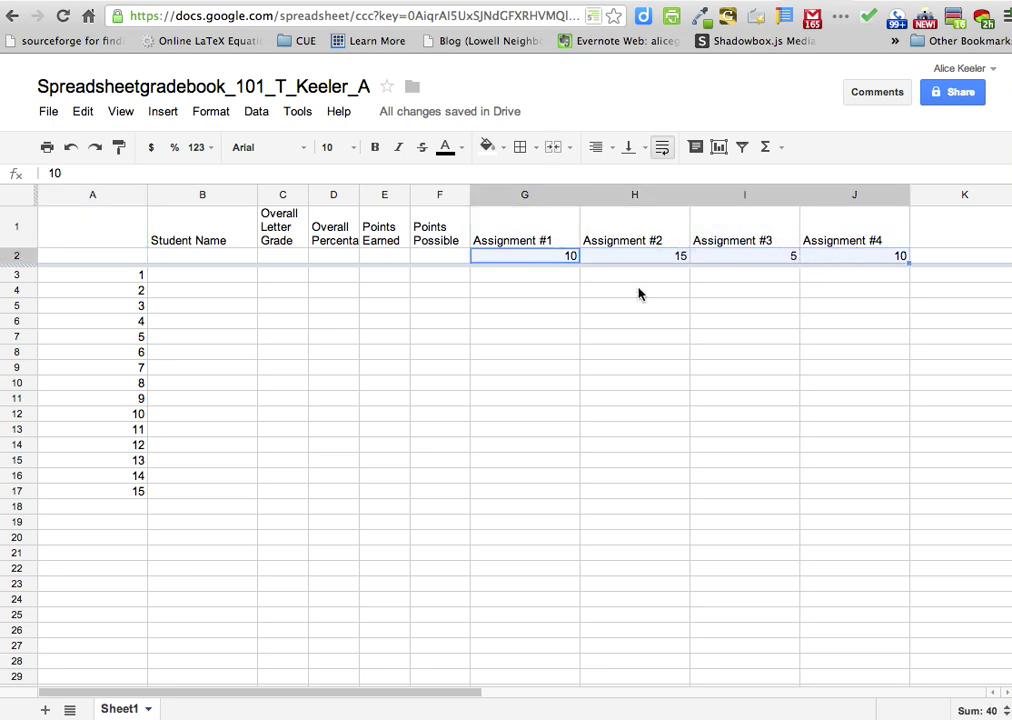
Step: Freeze columns A and B, then arrow left and right to confirm they stay visible
{"action": "left_click", "coordinate": [198, 372]}
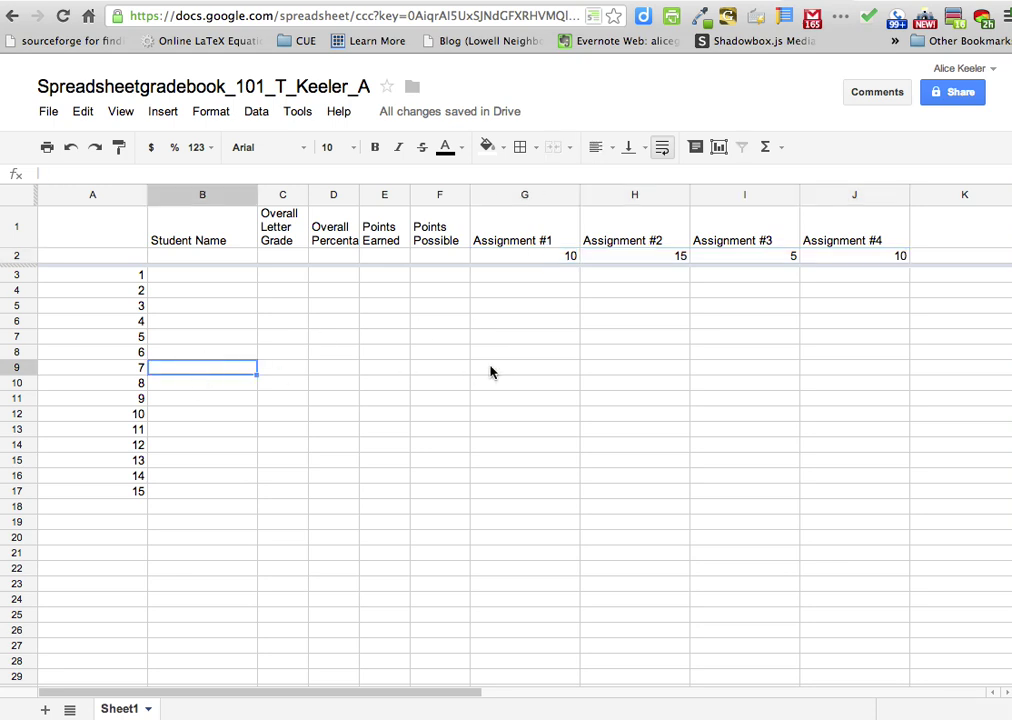
{"action": "left_click", "coordinate": [642, 356]}
{"action": "key", "text": "Right"}
{"action": "key", "text": "Right"}
{"action": "key", "text": "Right"}
{"action": "key", "text": "Right"}
{"action": "key", "text": "Right"}
{"action": "key", "text": "Right"}
{"action": "key", "text": "Right"}
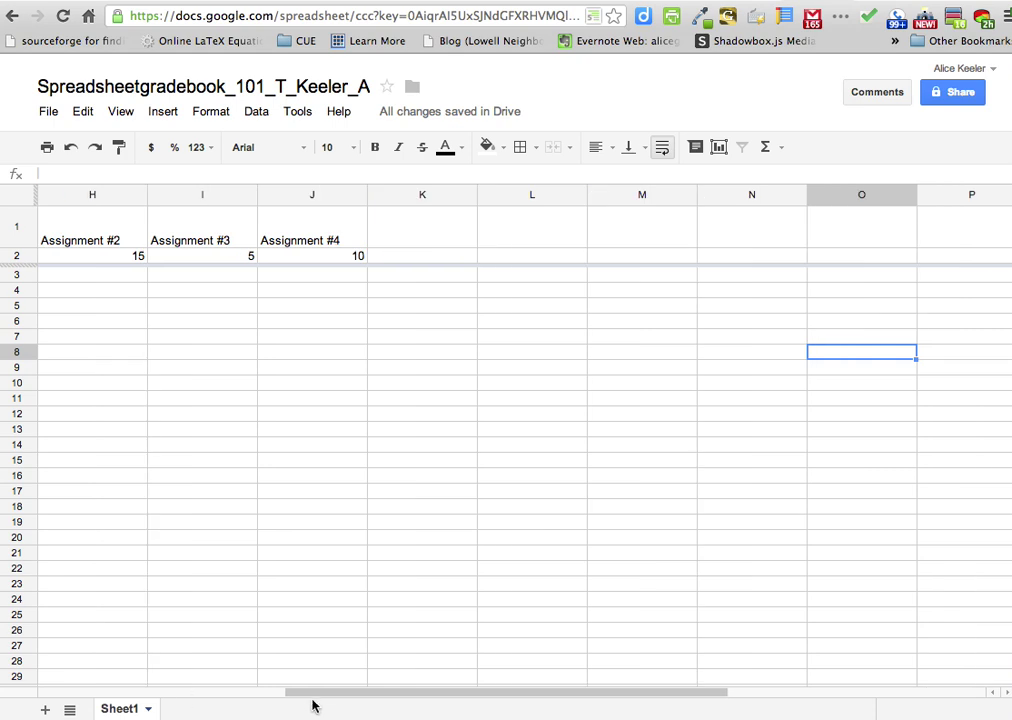
{"action": "left_click_drag", "start_coordinate": [318, 698], "coordinate": [46, 688]}
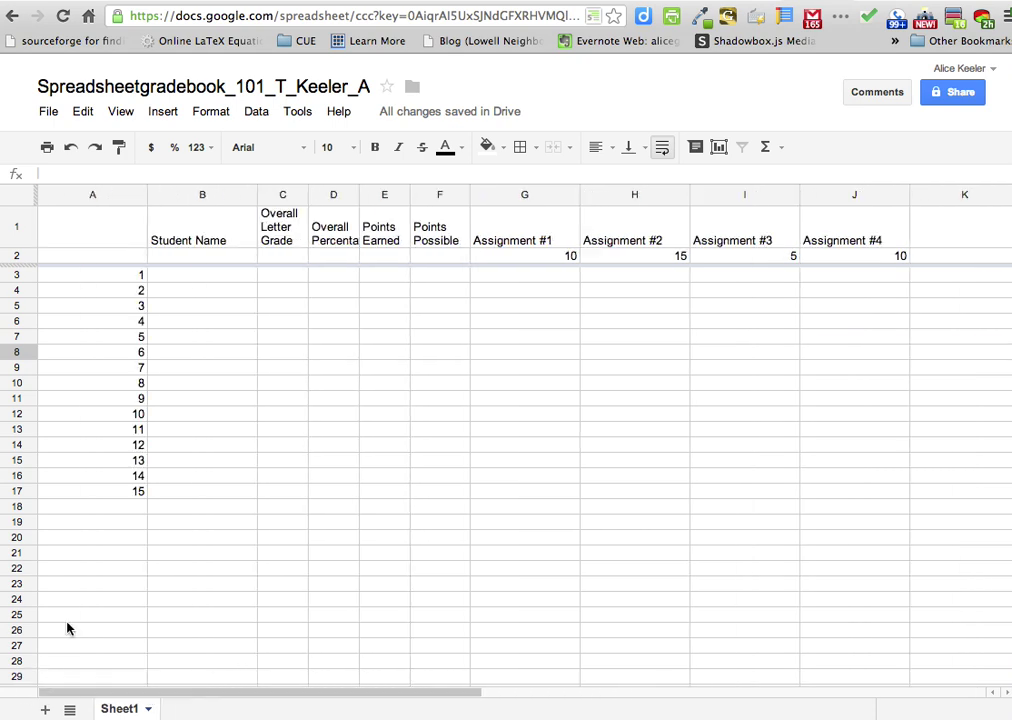
{"action": "left_click_drag", "start_coordinate": [35, 196], "coordinate": [18, 196]}
{"action": "left_click_drag", "start_coordinate": [32, 200], "coordinate": [253, 215]}
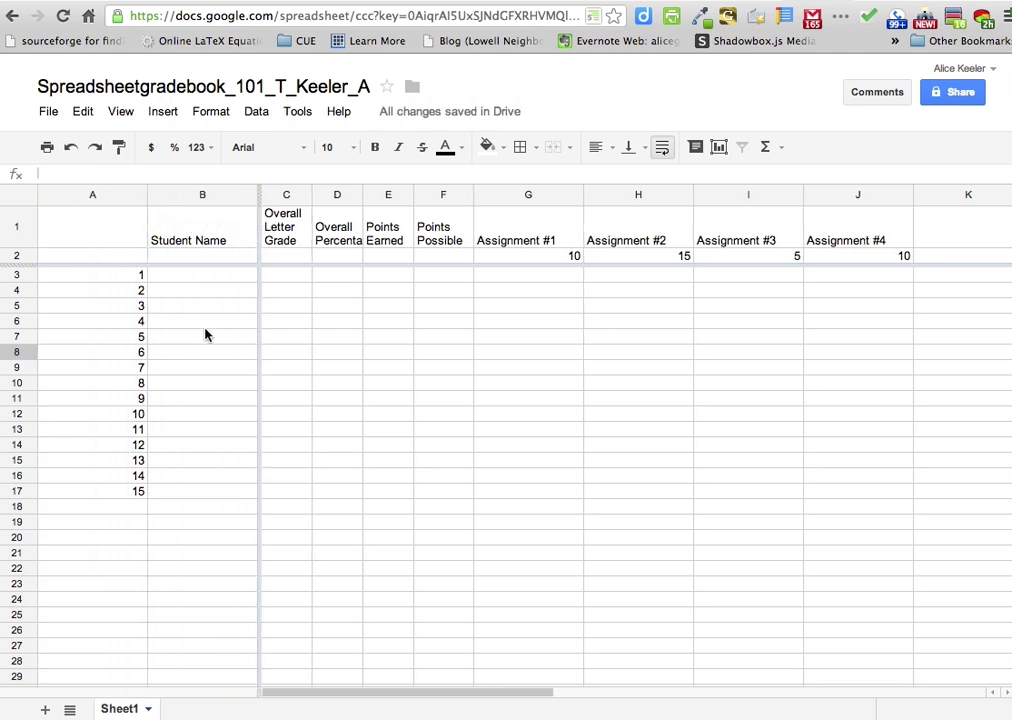
{"action": "left_click", "coordinate": [384, 385]}
{"action": "key", "text": "Right"}
{"action": "key", "text": "Right"}
{"action": "key", "text": "Right"}
{"action": "key", "text": "Right"}
{"action": "key", "text": "Right"}
{"action": "key", "text": "Right"}
{"action": "key", "text": "Right"}
{"action": "key", "text": "Right"}
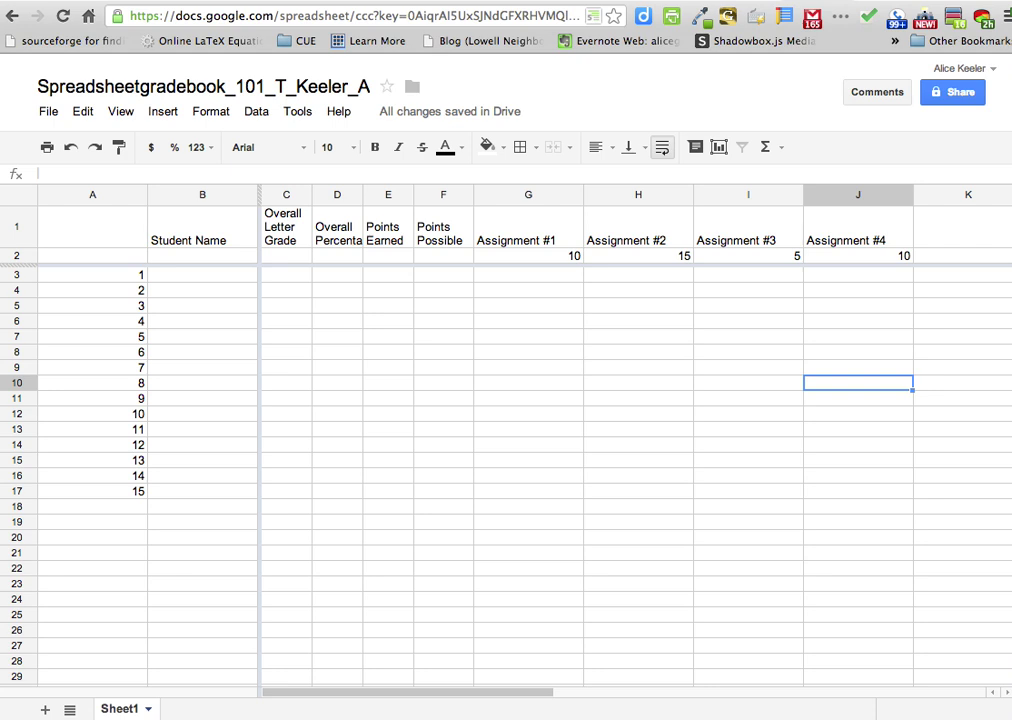
{"action": "key", "text": "Right"}
{"action": "key", "text": "Right"}
{"action": "key", "text": "Right"}
{"action": "key", "text": "Right"}
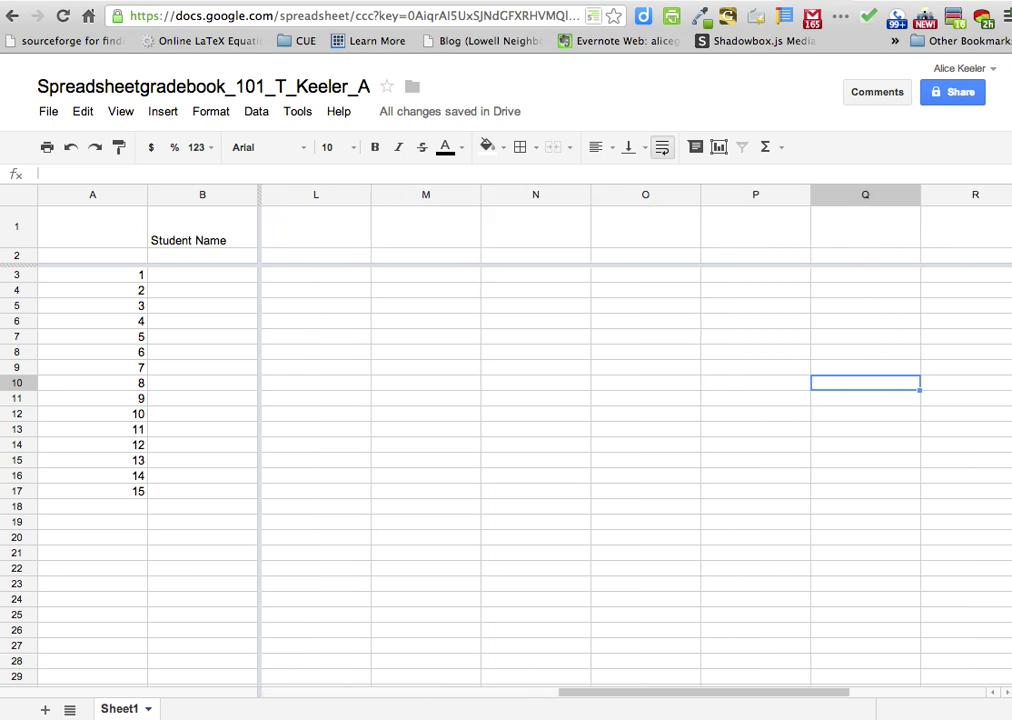
{"action": "key", "text": "Left"}
{"action": "key", "text": "Left"}
{"action": "key", "text": "Left"}
{"action": "key", "text": "Left"}
{"action": "key", "text": "Left"}
{"action": "key", "text": "Left"}
{"action": "key", "text": "Left"}
{"action": "key", "text": "Left"}
{"action": "key", "text": "Left"}
{"action": "key", "text": "Left"}
{"action": "key", "text": "Left"}
{"action": "key", "text": "Left"}
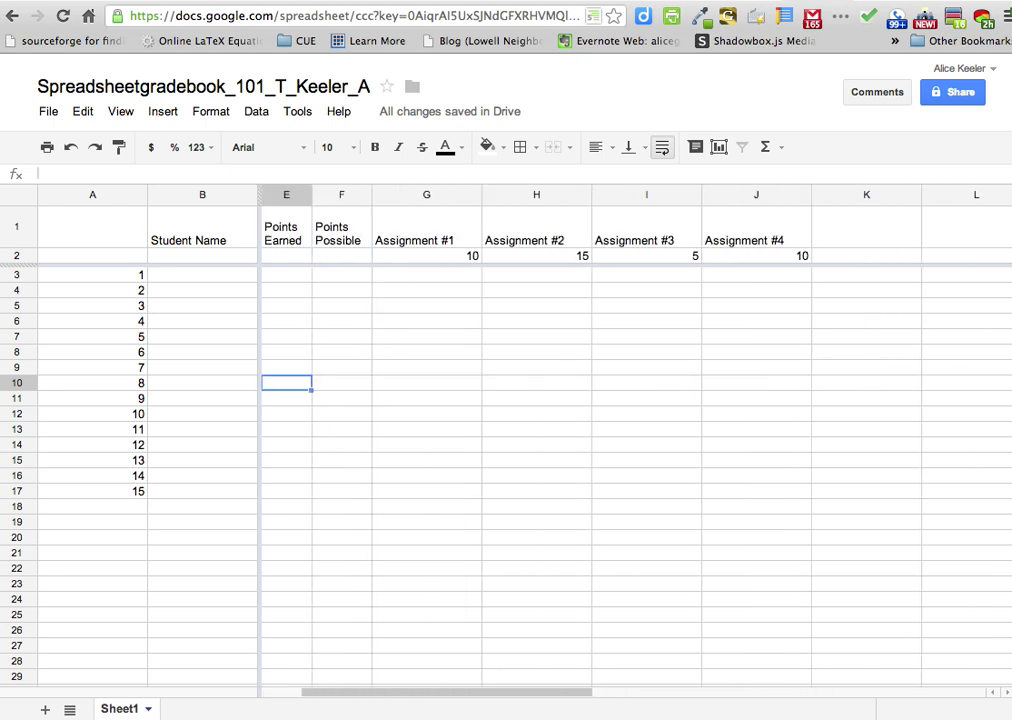
{"action": "key", "text": "Left"}
{"action": "key", "text": "Left"}
{"action": "key", "text": "Left"}
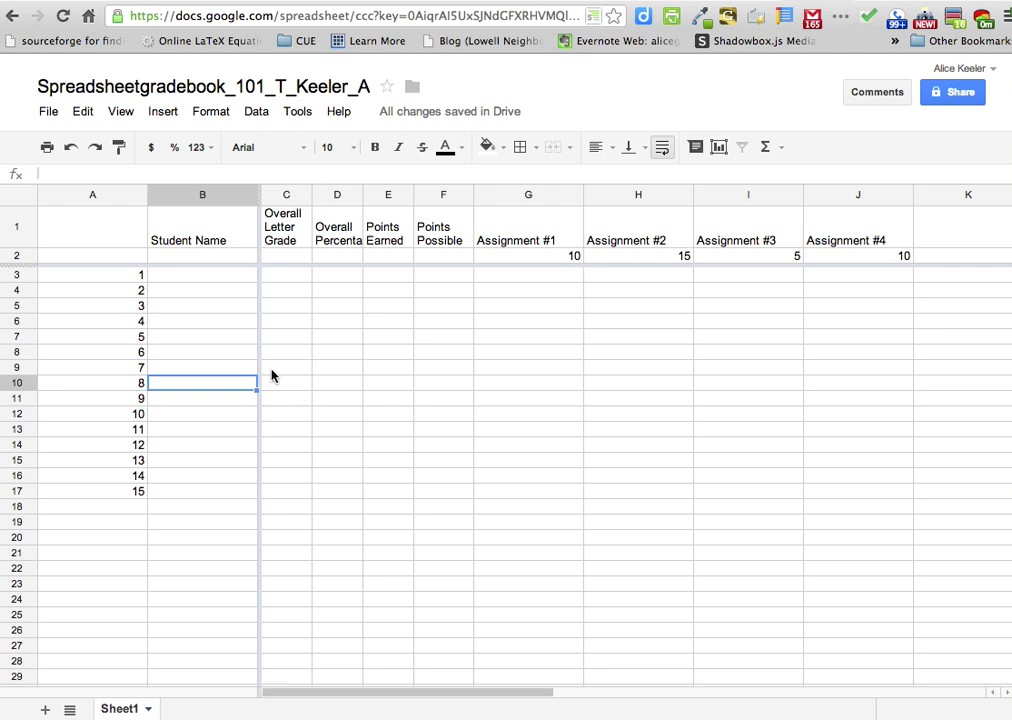
Step: Enter four sample student names, last name first, in B3 through B6
{"action": "left_click", "coordinate": [214, 275]}
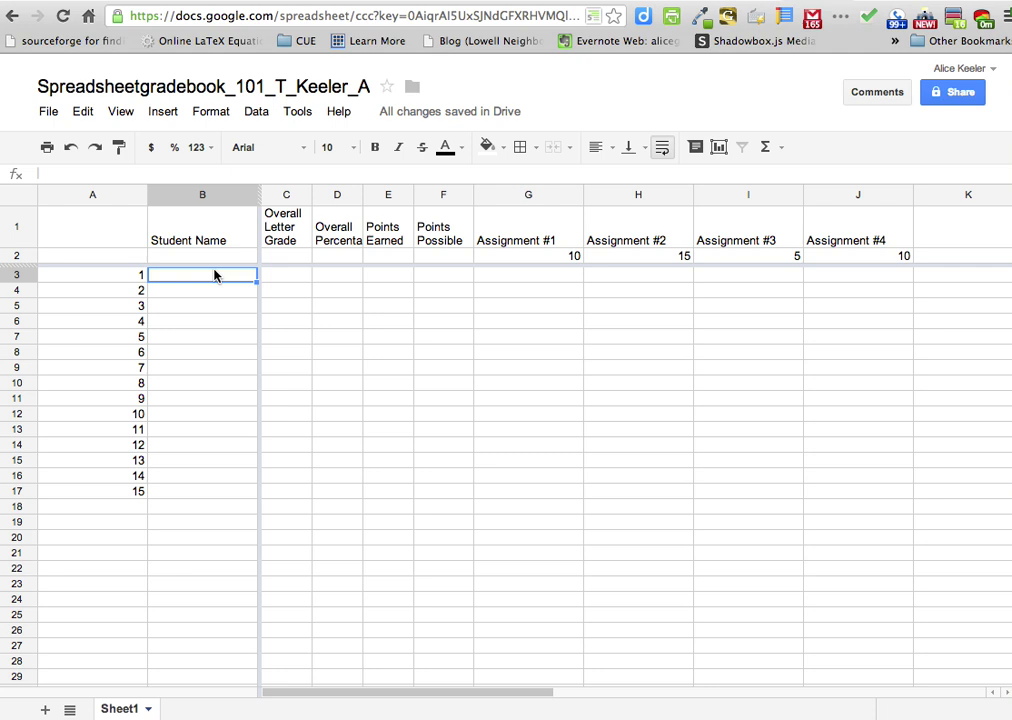
{"action": "type", "text": "Cou"}
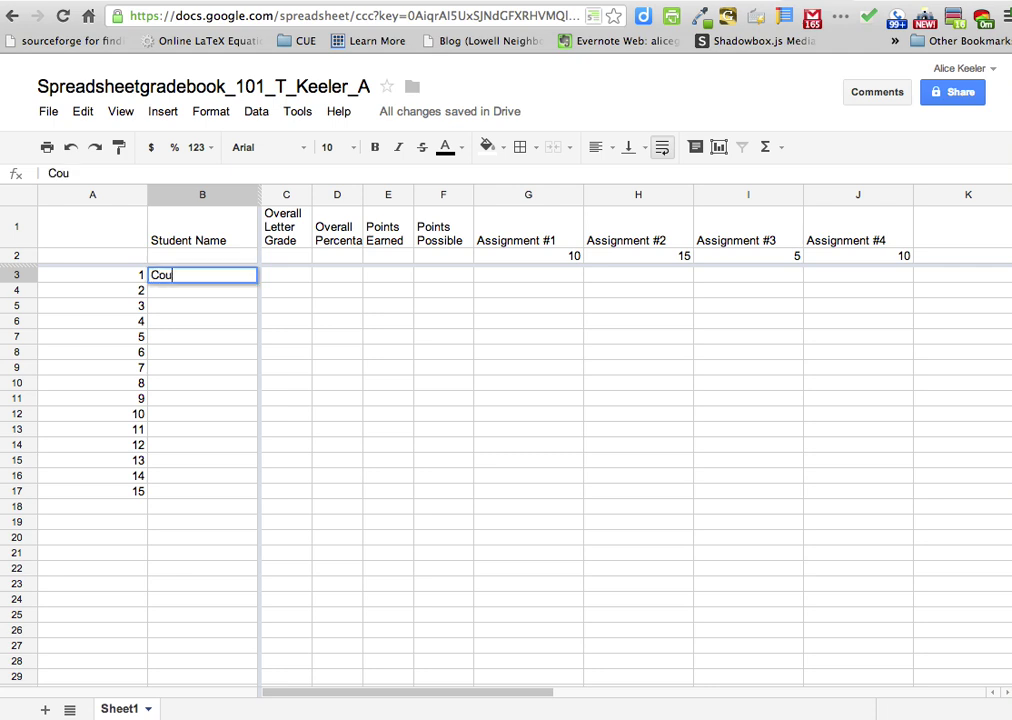
{"action": "type", "text": "gar, Joe"}
{"action": "key", "text": "Return"}
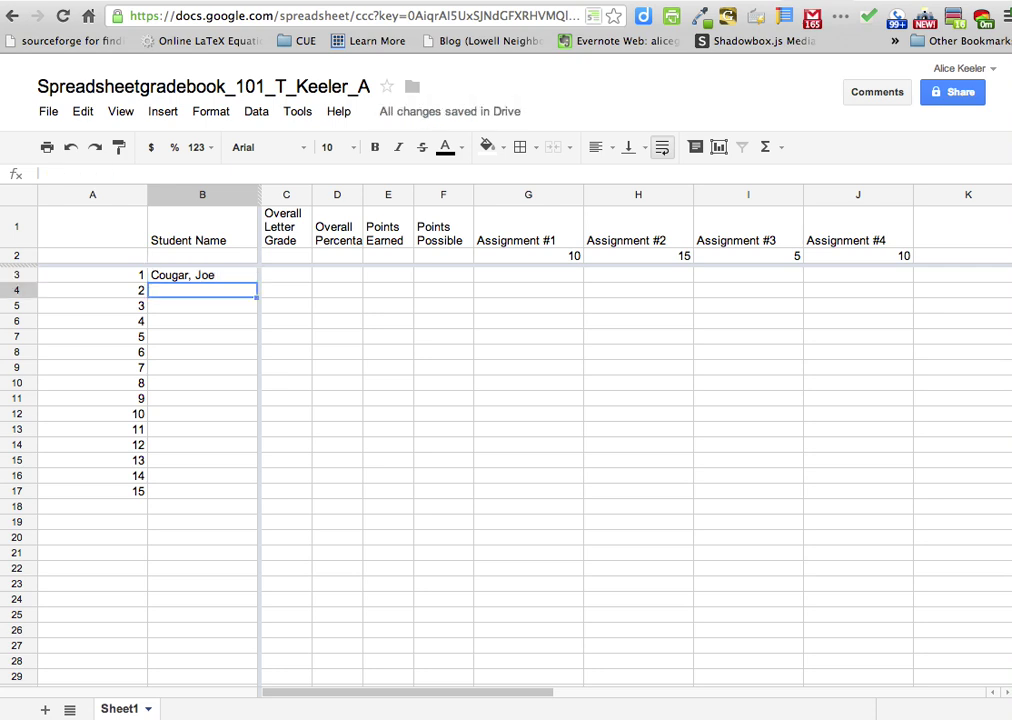
{"action": "type", "text": "Smith, Mary"}
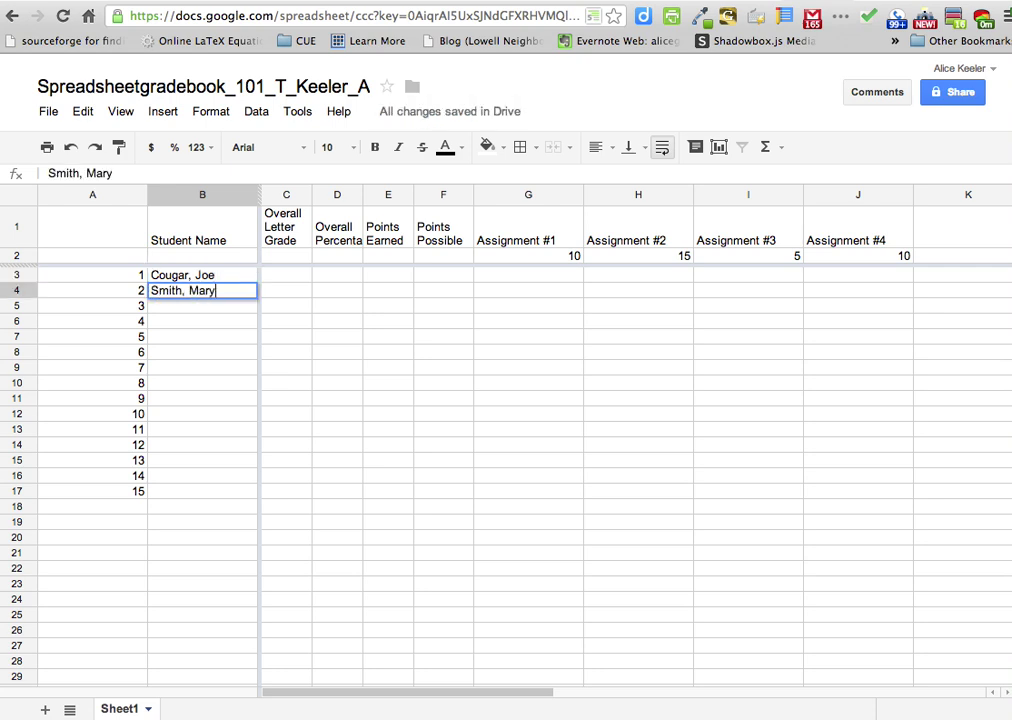
{"action": "key", "text": "Return"}
{"action": "type", "text": "K"}
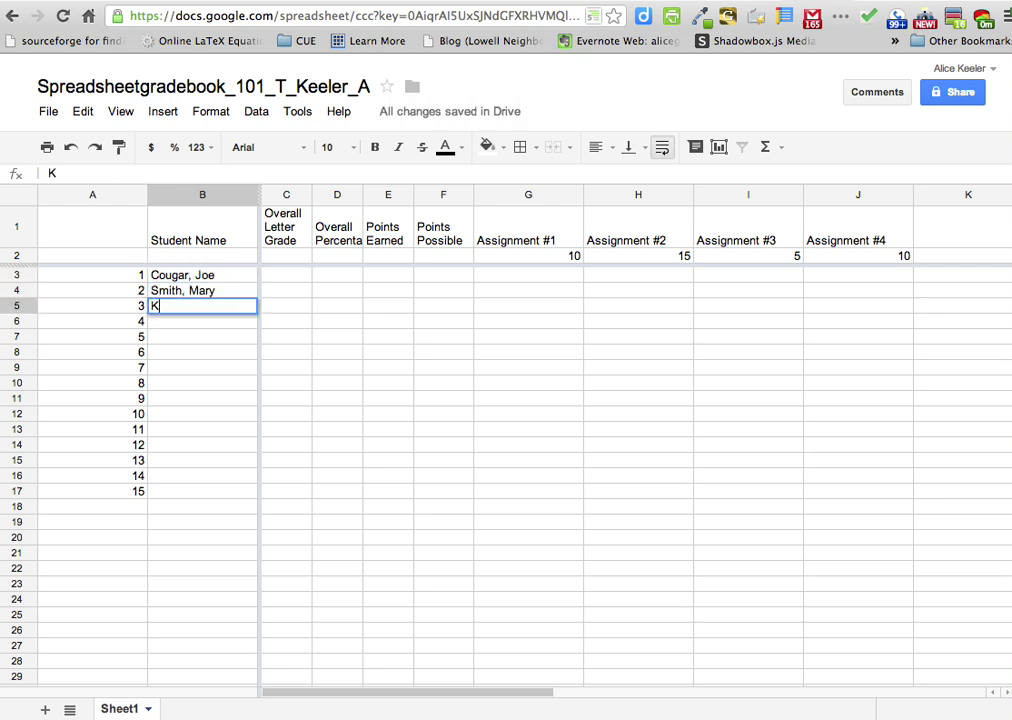
{"action": "type", "text": "emp, Helen"}
{"action": "key", "text": "Return"}
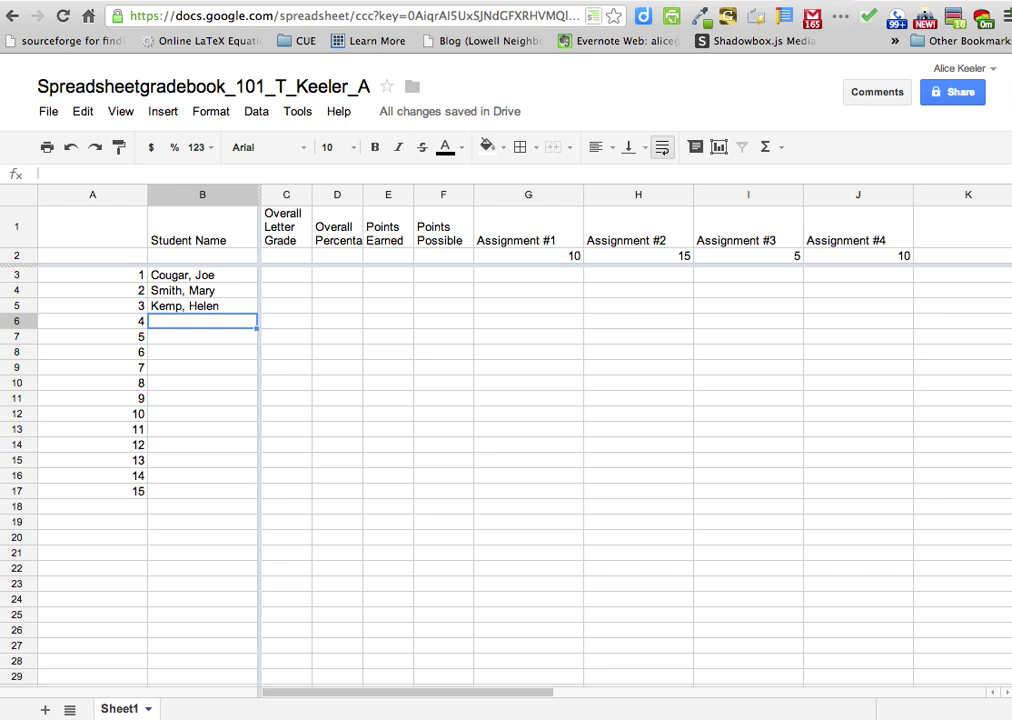
{"action": "type", "text": "Last, Fi"}
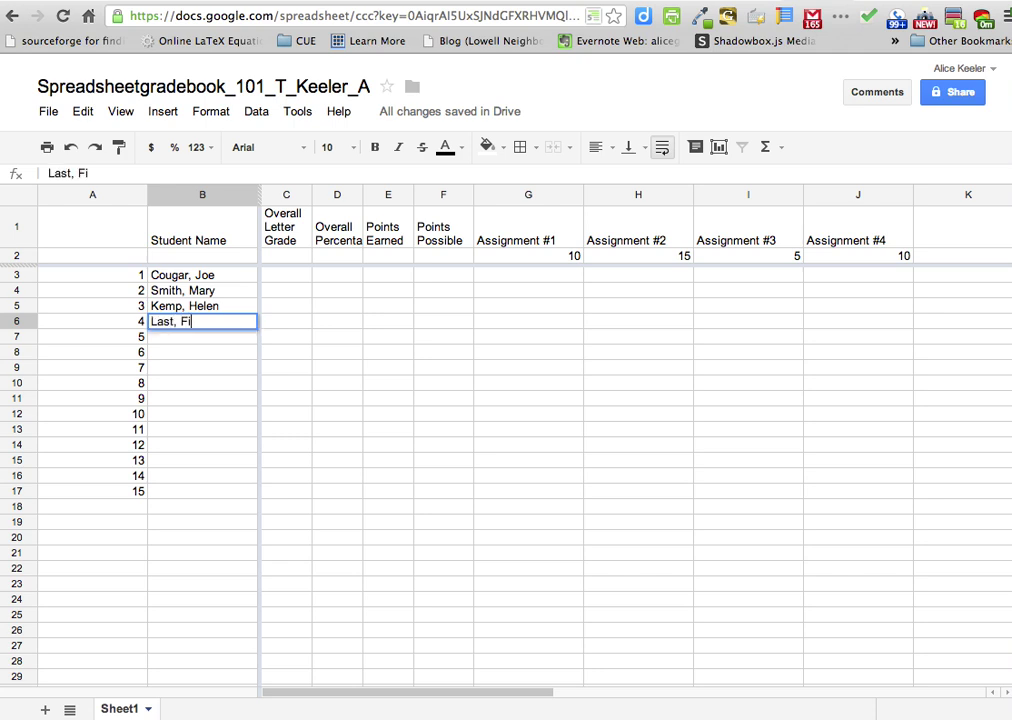
{"action": "type", "text": "rstio"}
{"action": "key", "text": "Return"}
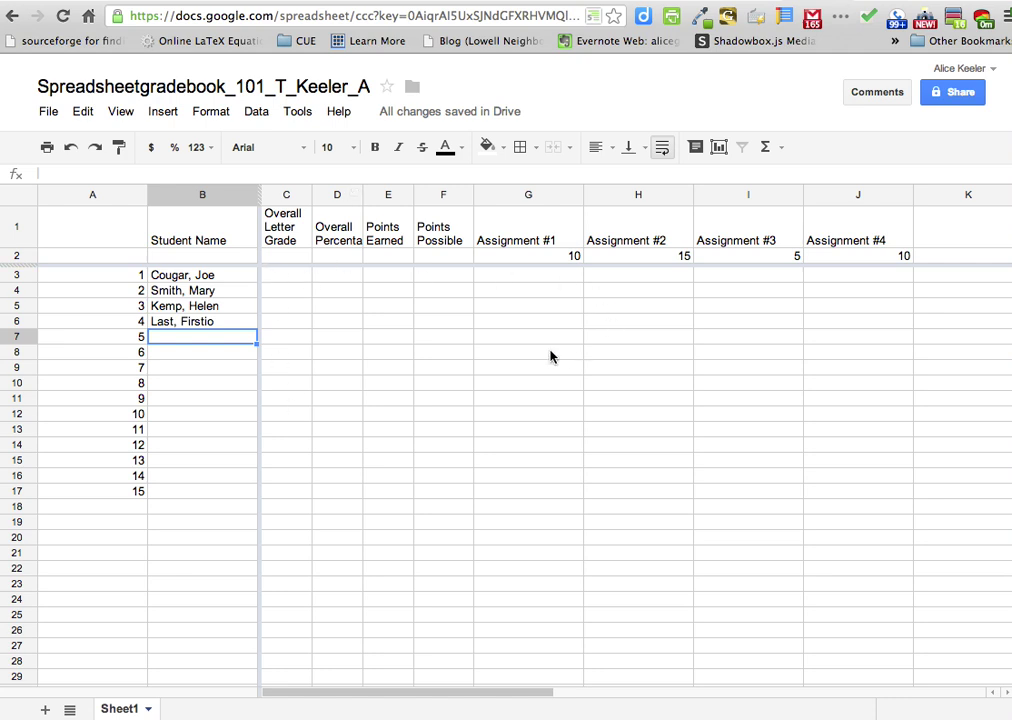
{"action": "scroll", "coordinate": [689, 350], "scroll_direction": "right", "scroll_amount": 2}
{"action": "scroll", "coordinate": [689, 350], "scroll_direction": "left", "scroll_amount": 2}
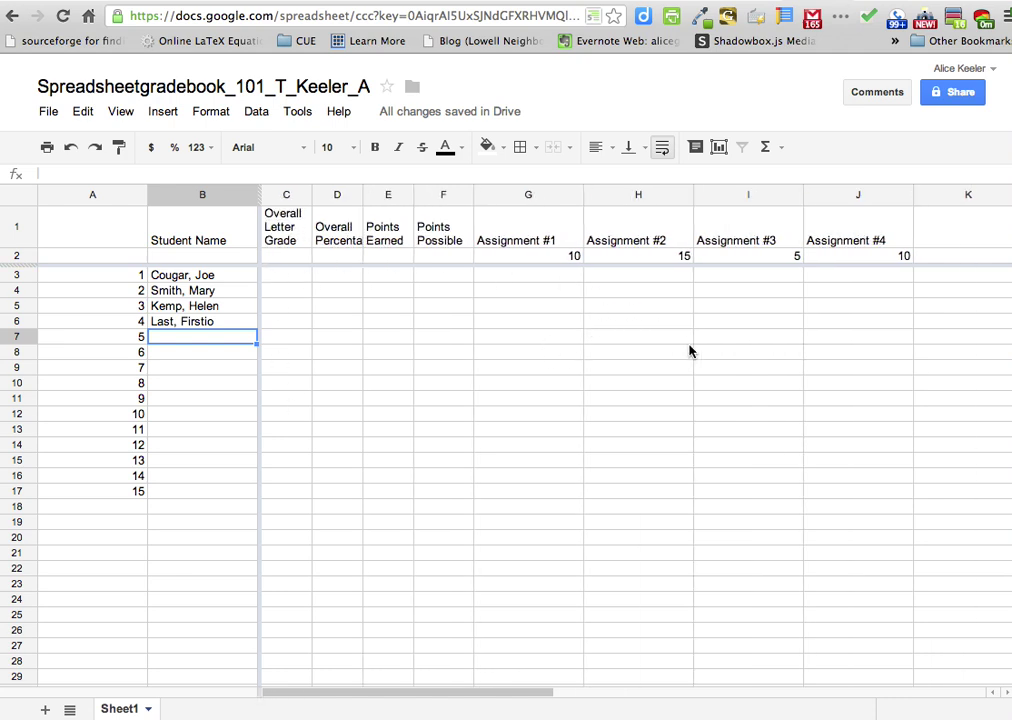
Step: Rename G1 to 'Page 10 1-20 all' and H1 to 'Quiz', then center columns G–K
{"action": "left_click", "coordinate": [546, 245]}
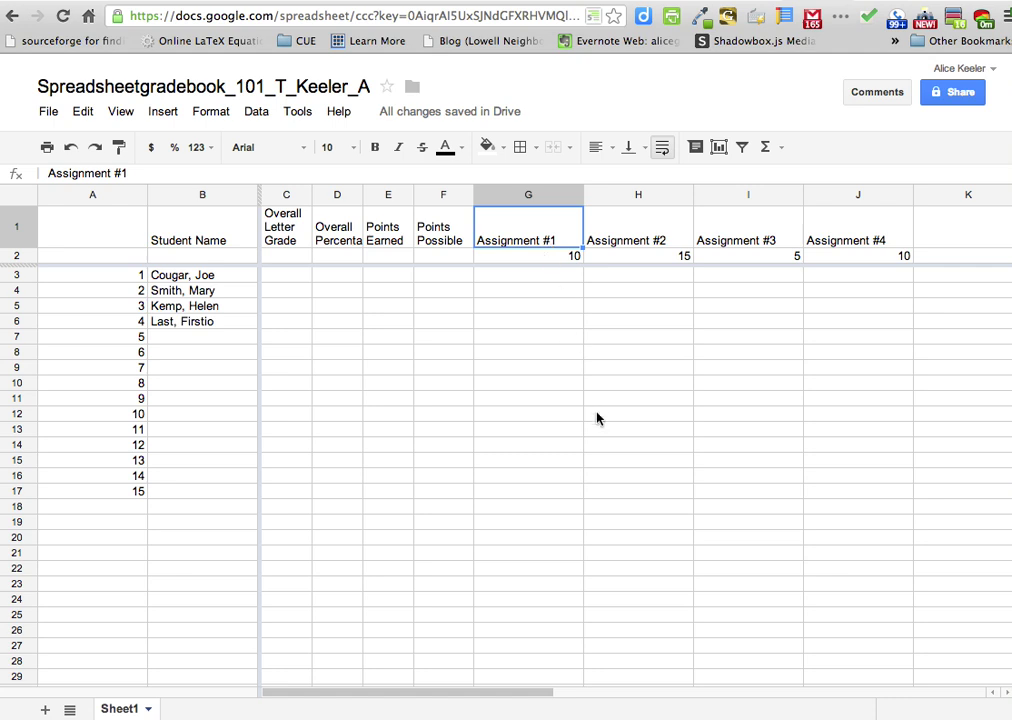
{"action": "type", "text": "Page 10 "}
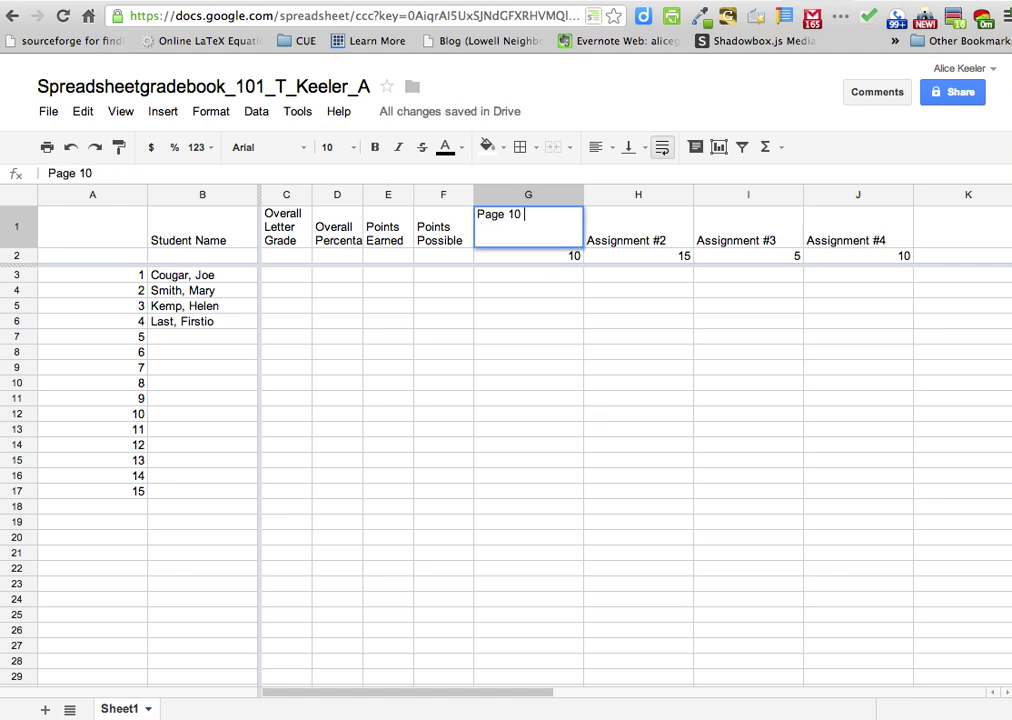
{"action": "type", "text": "1-20 all"}
{"action": "key", "text": "Tab"}
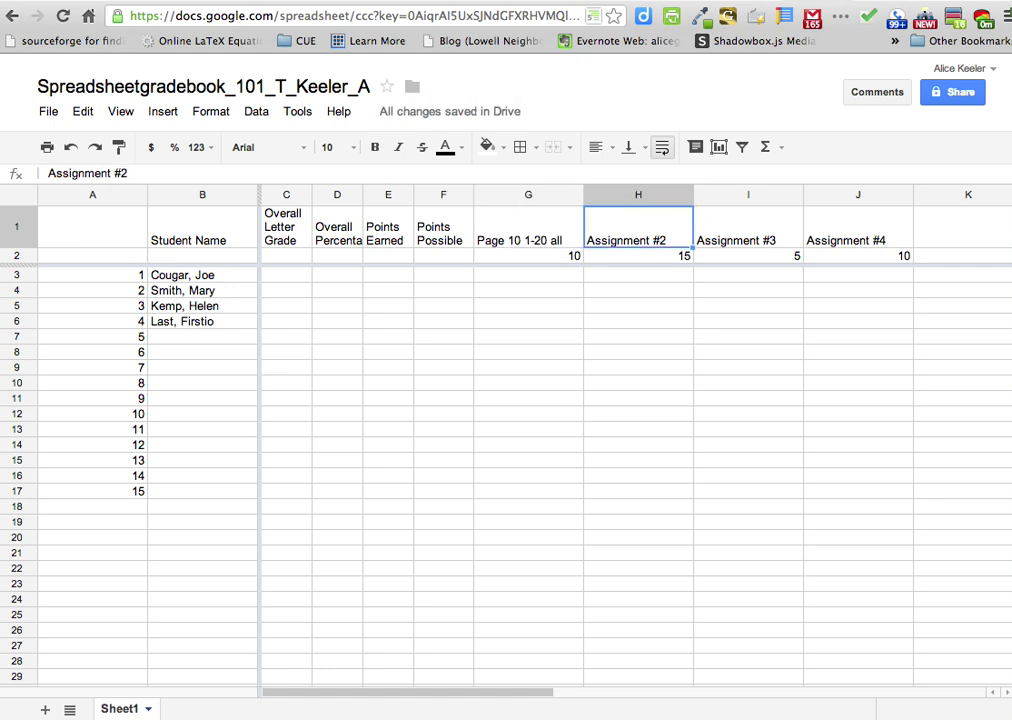
{"action": "type", "text": "Quiz"}
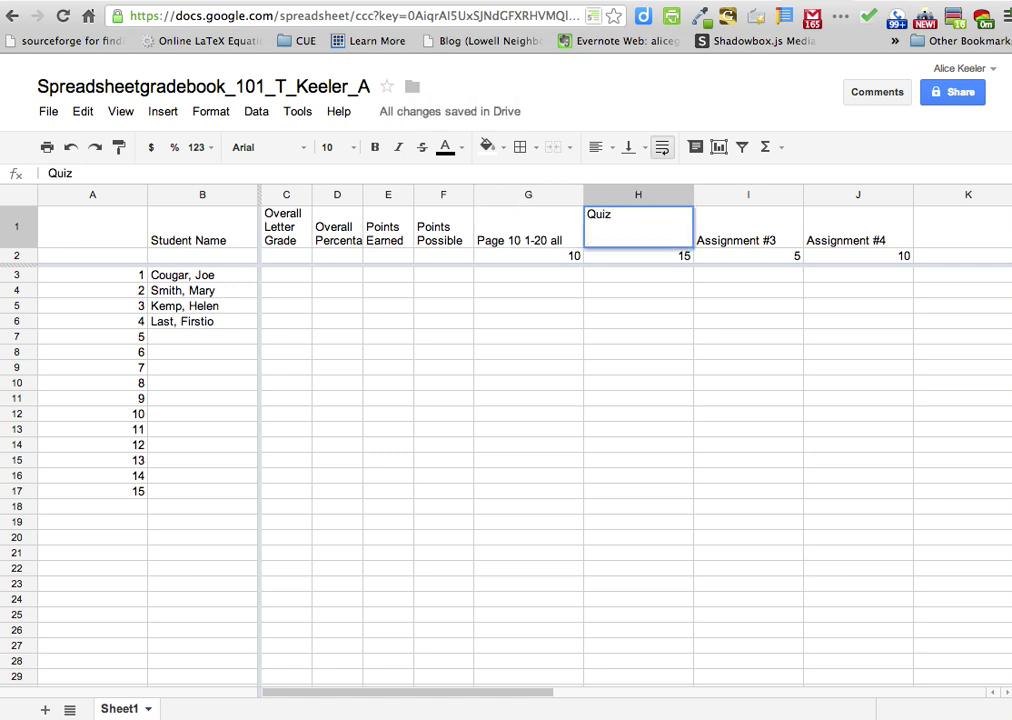
{"action": "key", "text": "Tab"}
{"action": "left_click_drag", "start_coordinate": [527, 235], "coordinate": [843, 240]}
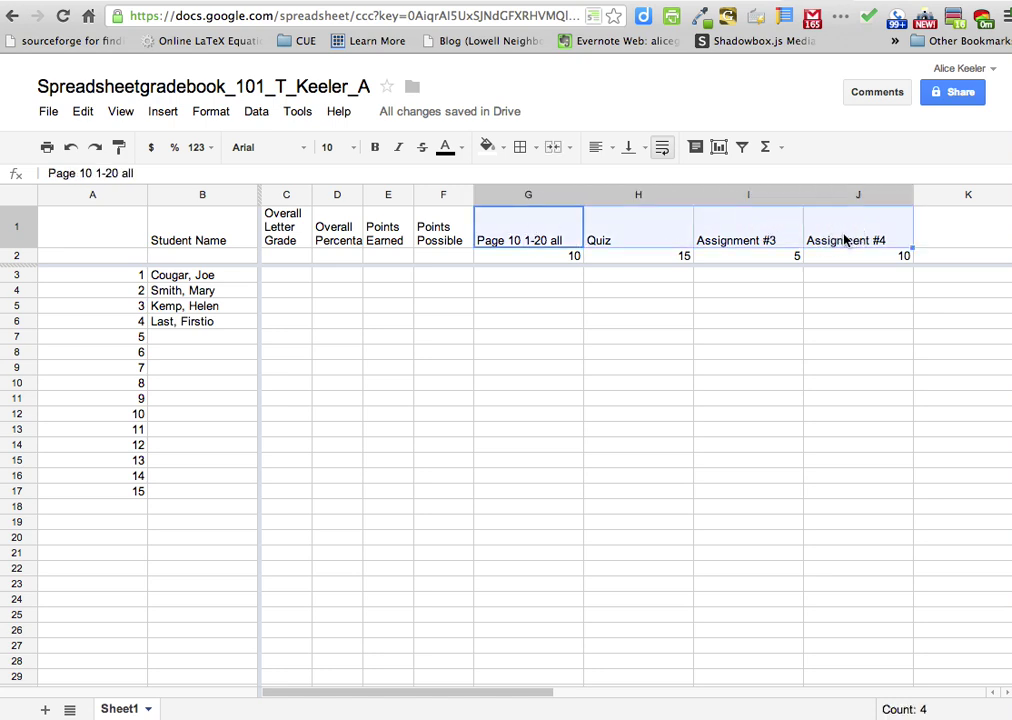
{"action": "left_click", "coordinate": [540, 289]}
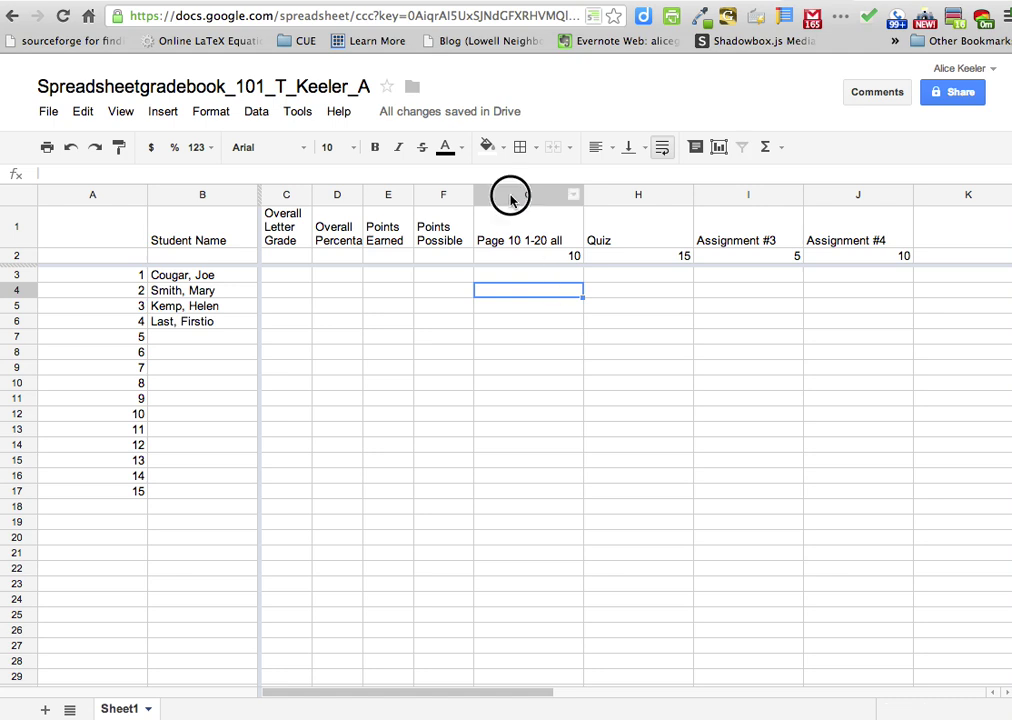
{"action": "left_click_drag", "start_coordinate": [510, 199], "coordinate": [967, 199]}
{"action": "left_click", "coordinate": [598, 147]}
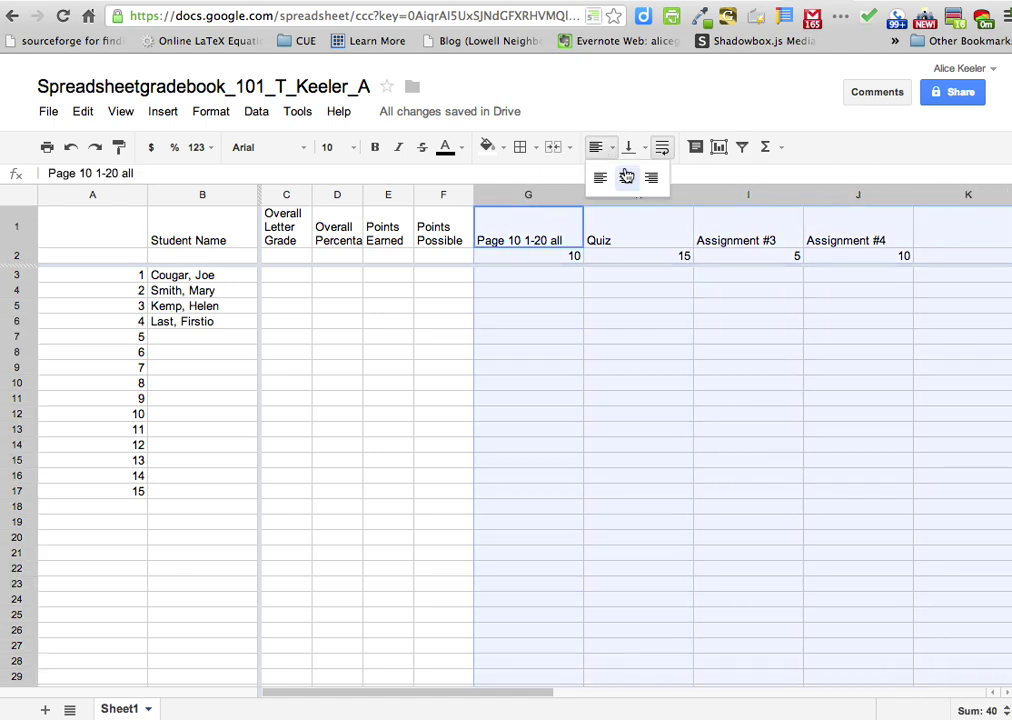
{"action": "left_click", "coordinate": [626, 177]}
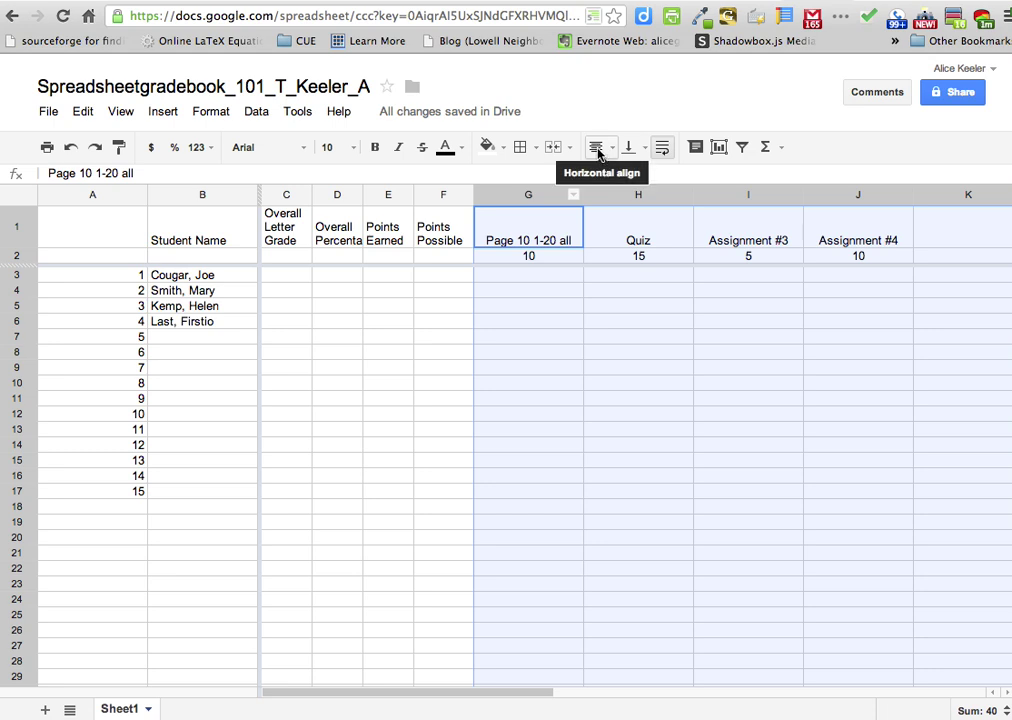
{"action": "left_click", "coordinate": [570, 258]}
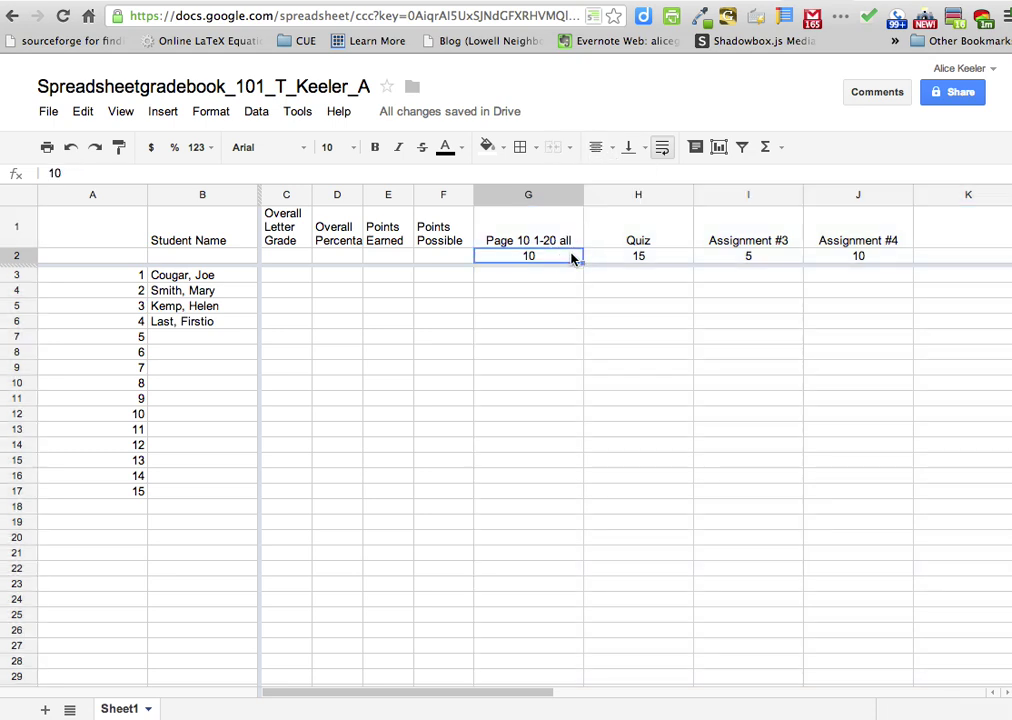
Step: Rename I1 to 'Warm Up' and J1 to 'Page 12 1-15'
{"action": "left_click", "coordinate": [743, 231]}
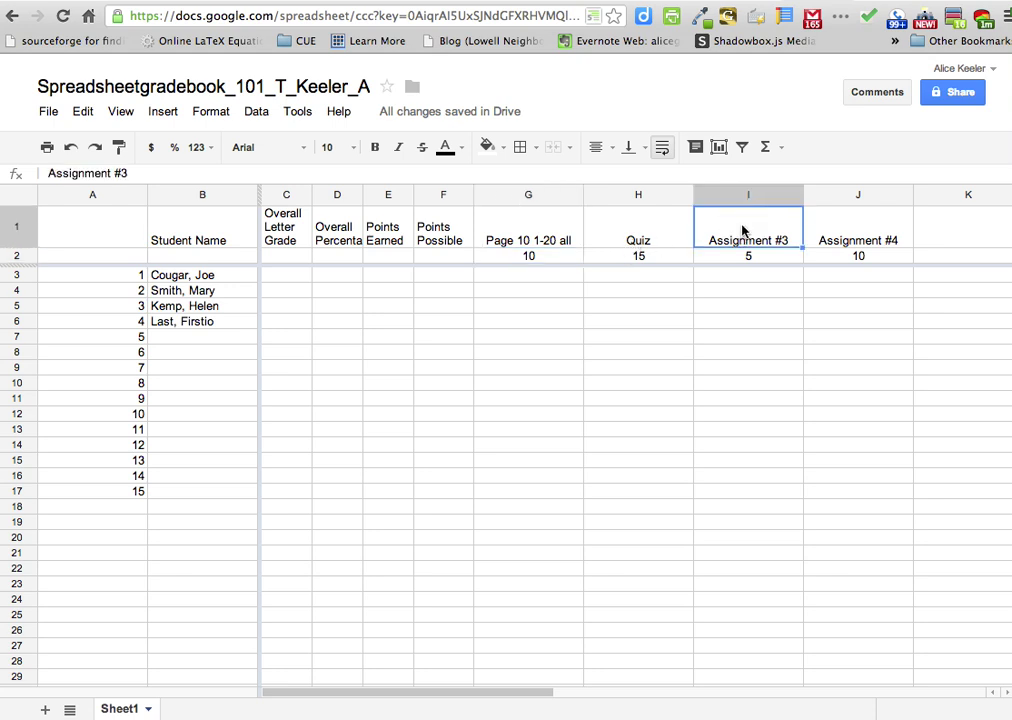
{"action": "type", "text": "Warm Up"}
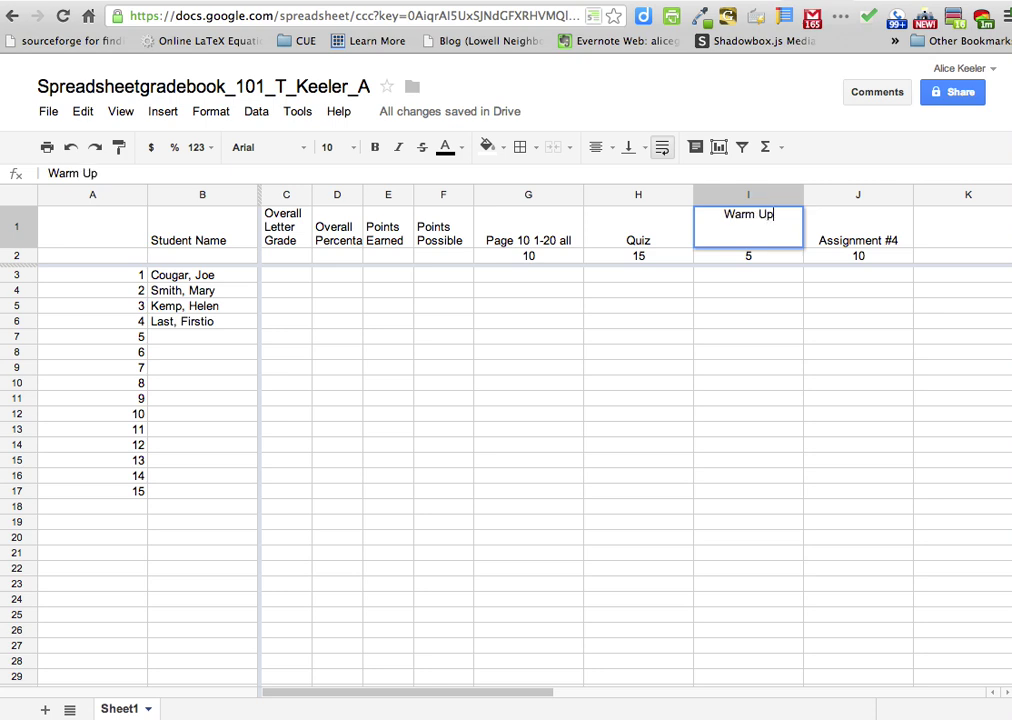
{"action": "key", "text": "Tab"}
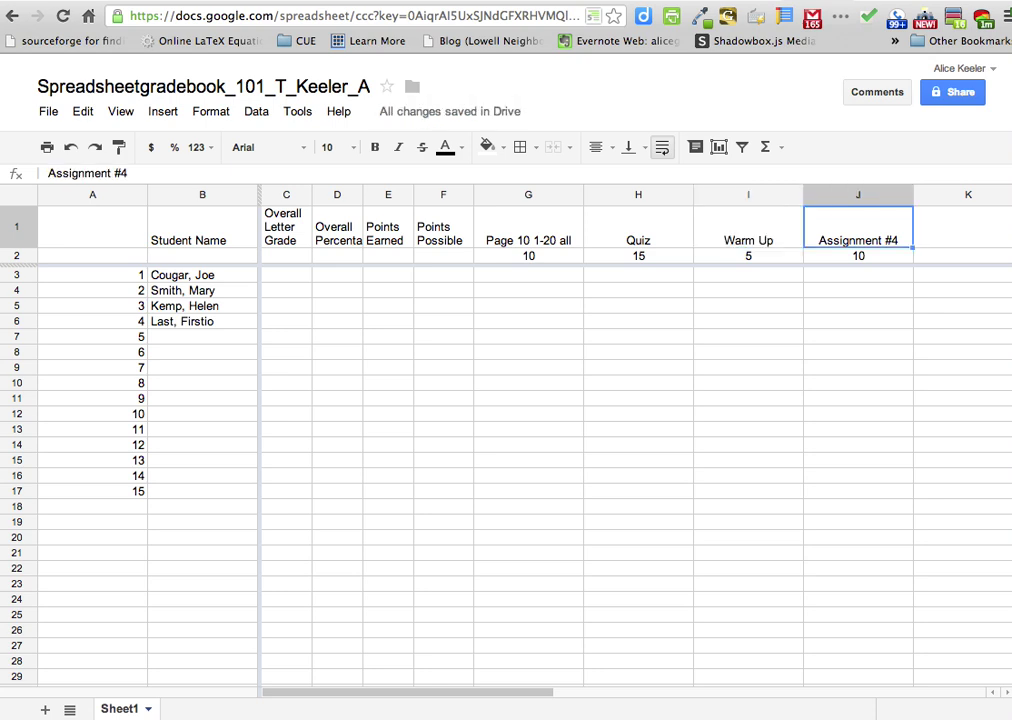
{"action": "type", "text": "Page"}
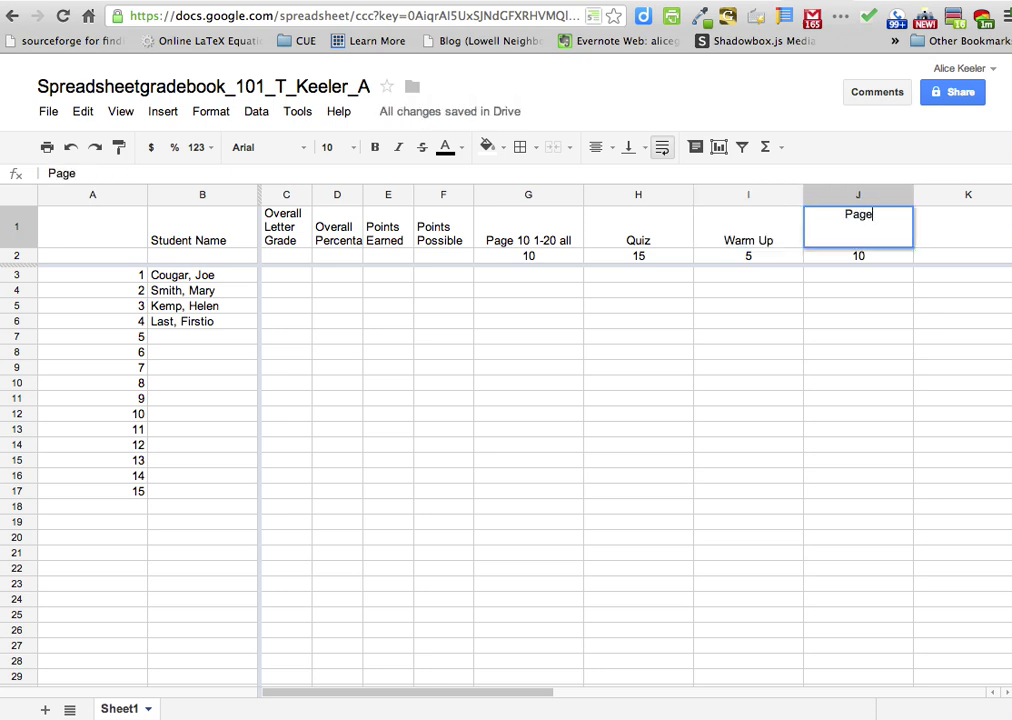
{"action": "type", "text": " 12 1-15"}
{"action": "key", "text": "Tab"}
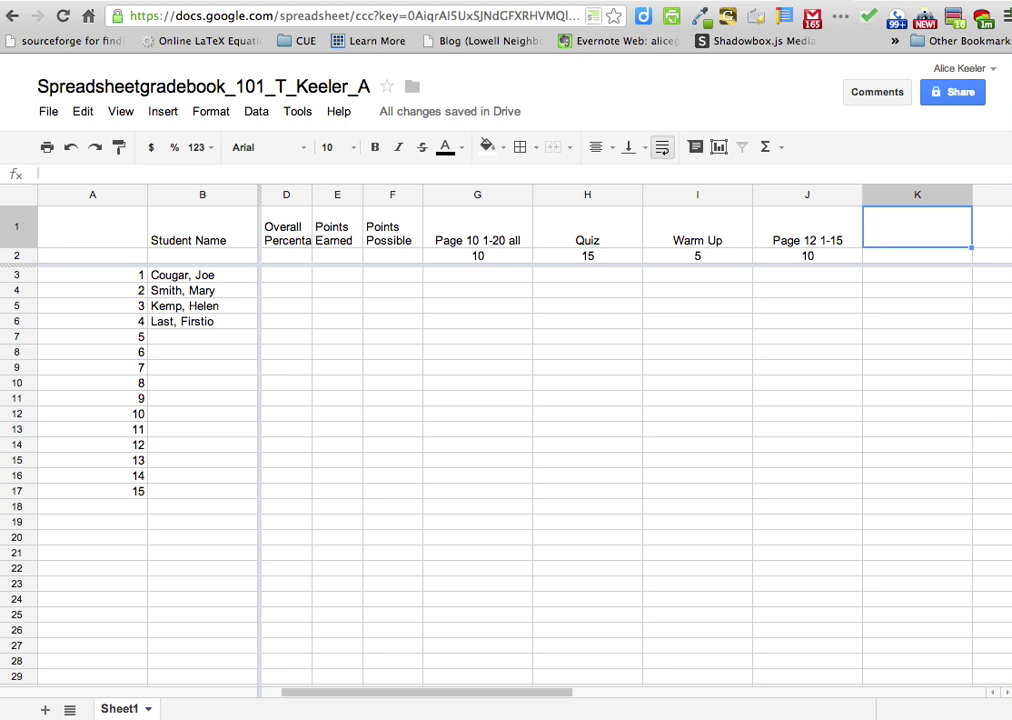
Step: Add a 20-point 'Quiz' in column K and a 10-point 'Page 15 1-15 odd' in column L
{"action": "type", "text": "Quiz"}
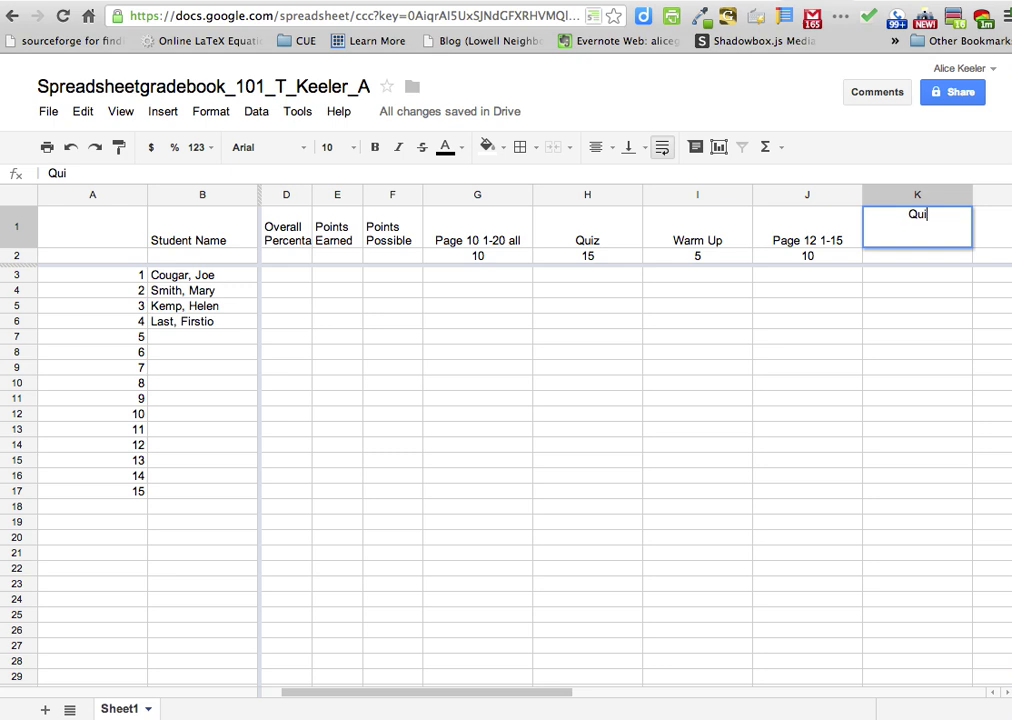
{"action": "left_click", "coordinate": [697, 256]}
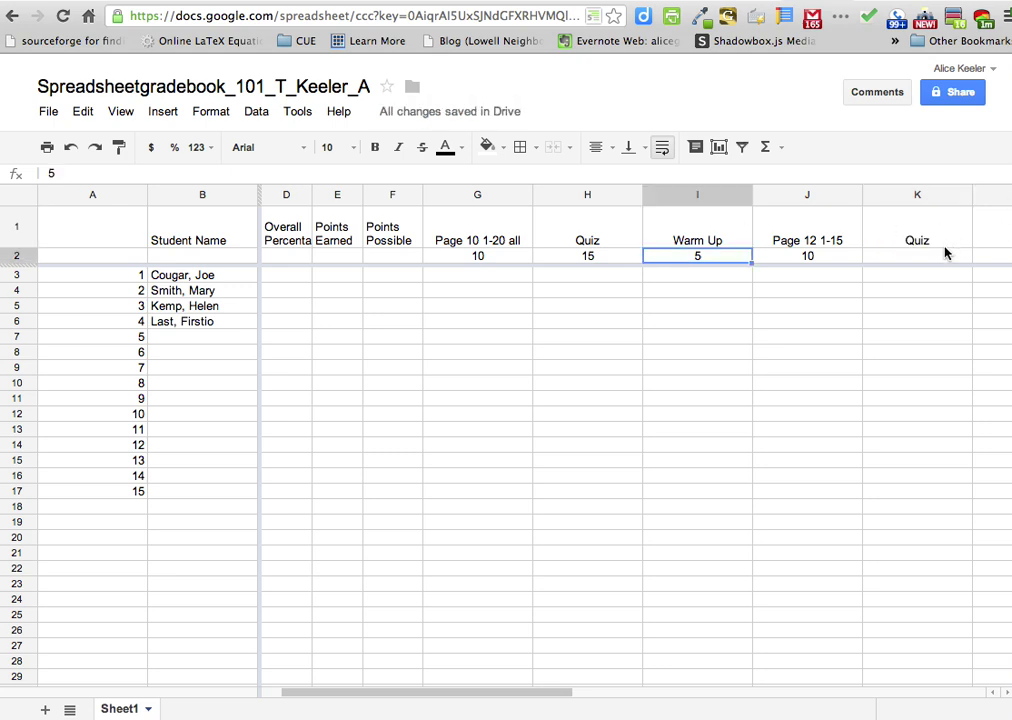
{"action": "left_click", "coordinate": [925, 256]}
{"action": "type", "text": "20"}
{"action": "key", "text": "Tab"}
{"action": "left_click", "coordinate": [925, 226]}
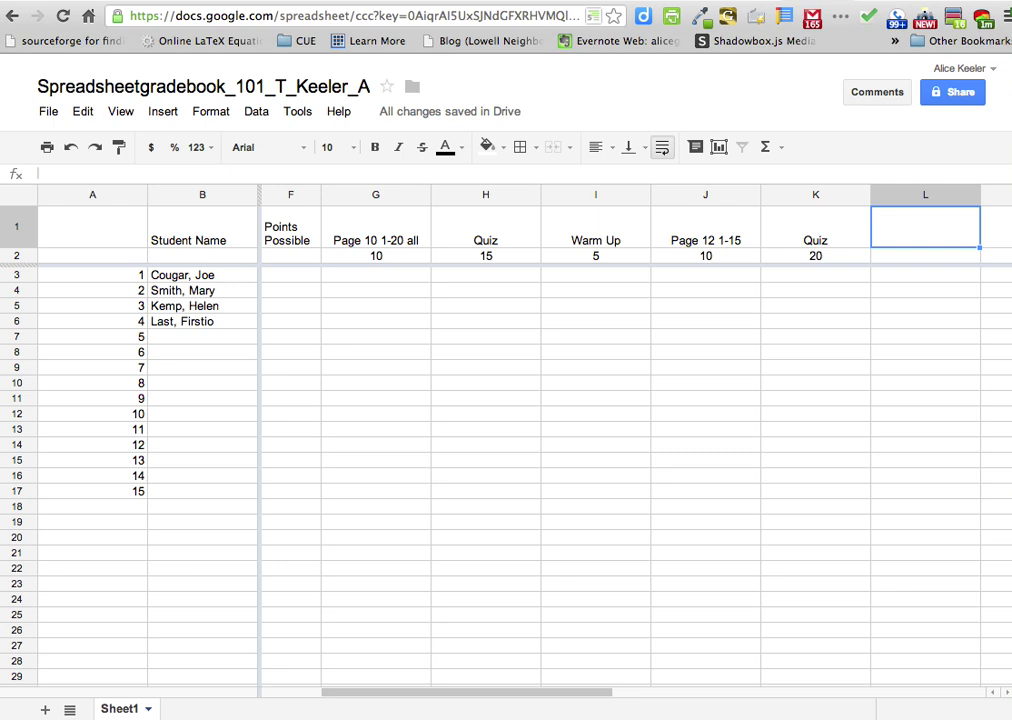
{"action": "type", "text": "Page "}
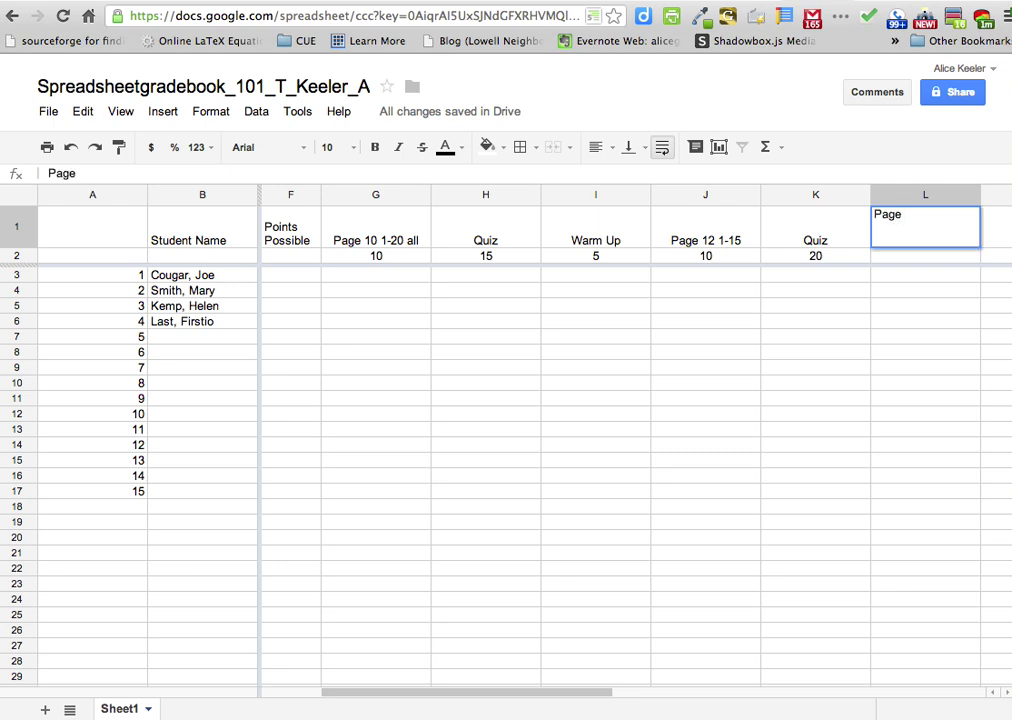
{"action": "type", "text": "15 1-15 odd"}
{"action": "key", "text": "Tab"}
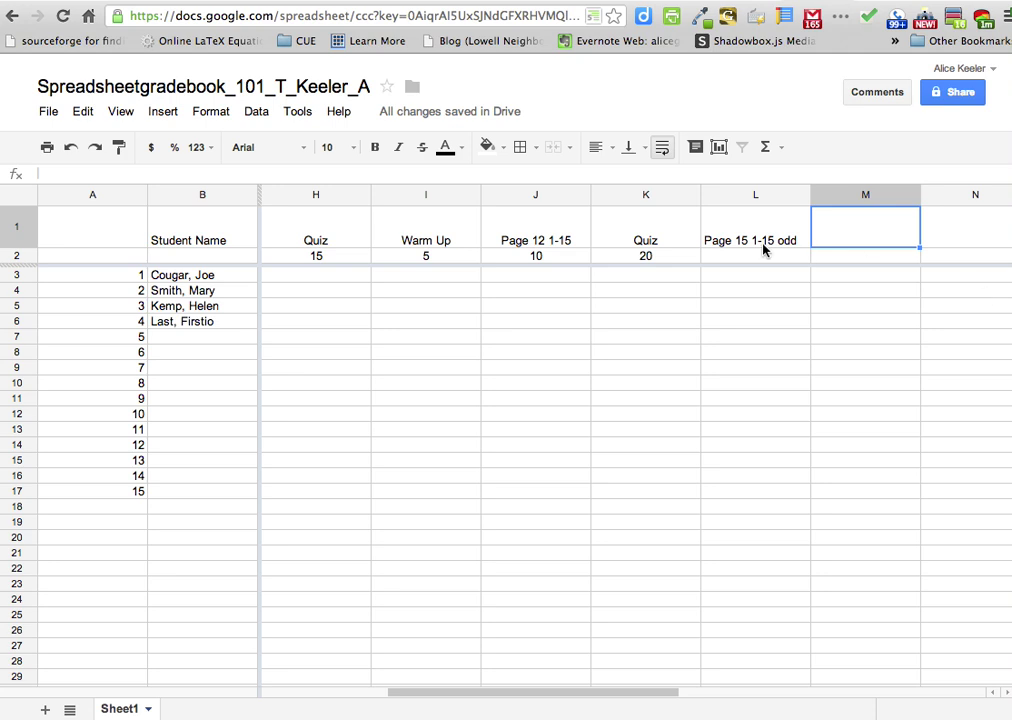
{"action": "left_click", "coordinate": [761, 255]}
{"action": "type", "text": "10"}
{"action": "key", "text": "Return"}
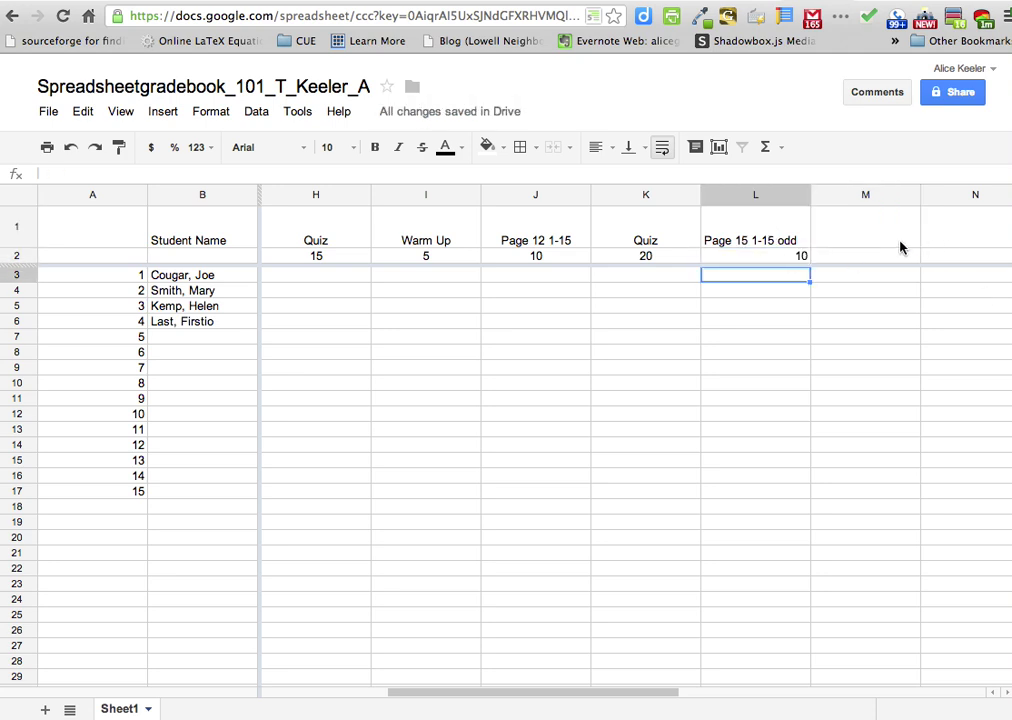
Step: Add a 100-point 'Test' header in M1 and center columns L and M
{"action": "left_click", "coordinate": [885, 236]}
{"action": "type", "text": "Test"}
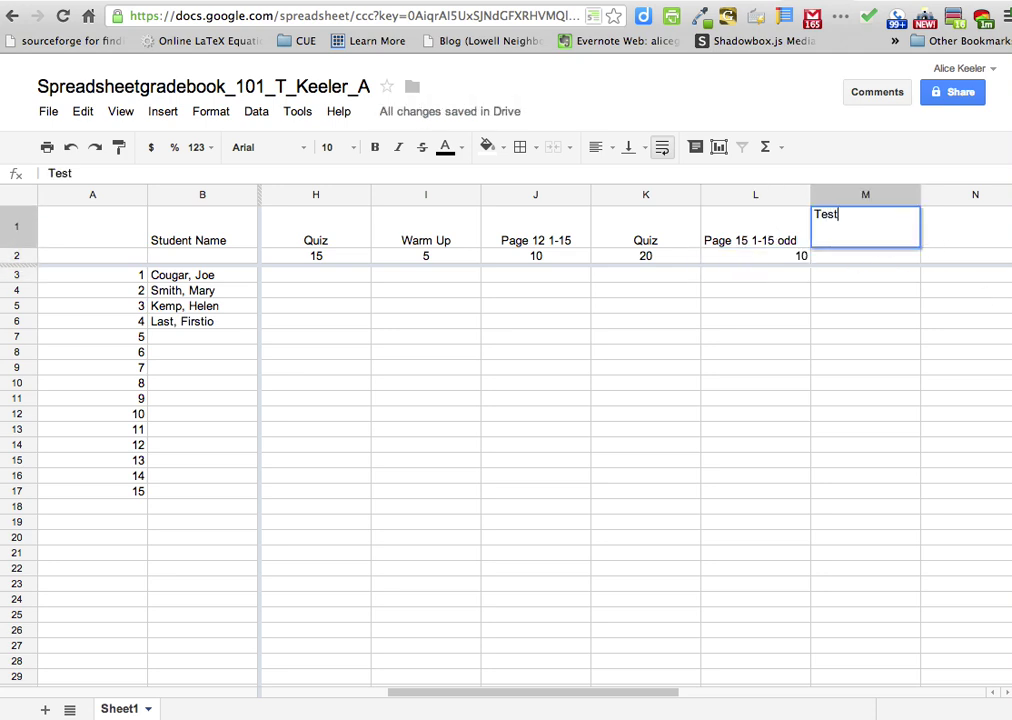
{"action": "key", "text": "Return"}
{"action": "type", "text": "100"}
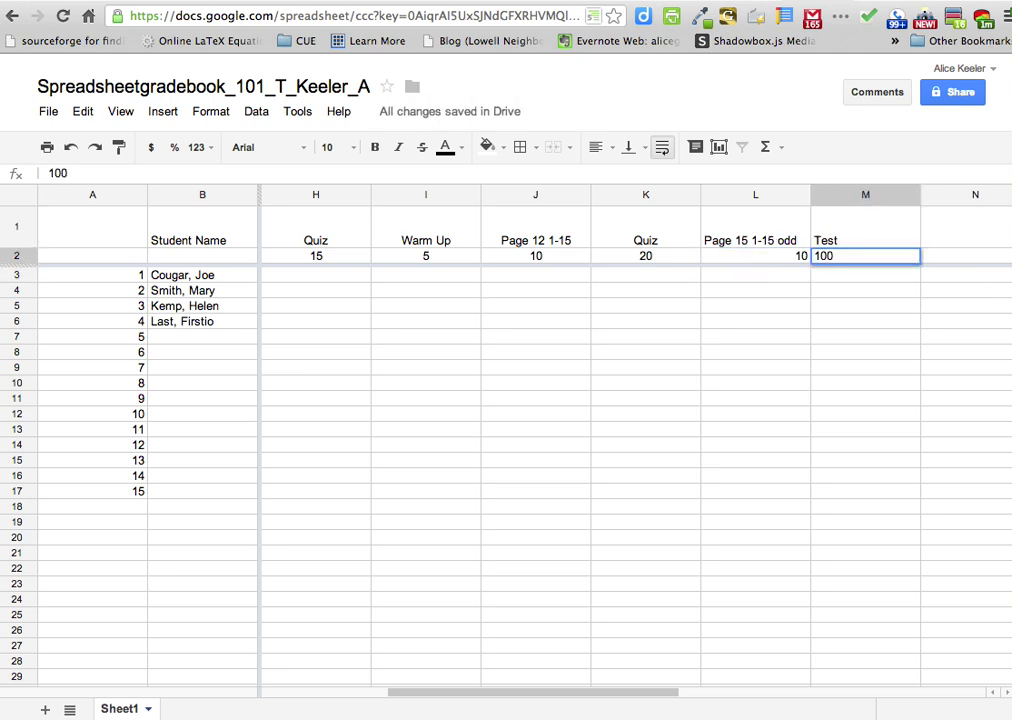
{"action": "key", "text": "Return"}
{"action": "left_click_drag", "start_coordinate": [718, 197], "coordinate": [851, 198]}
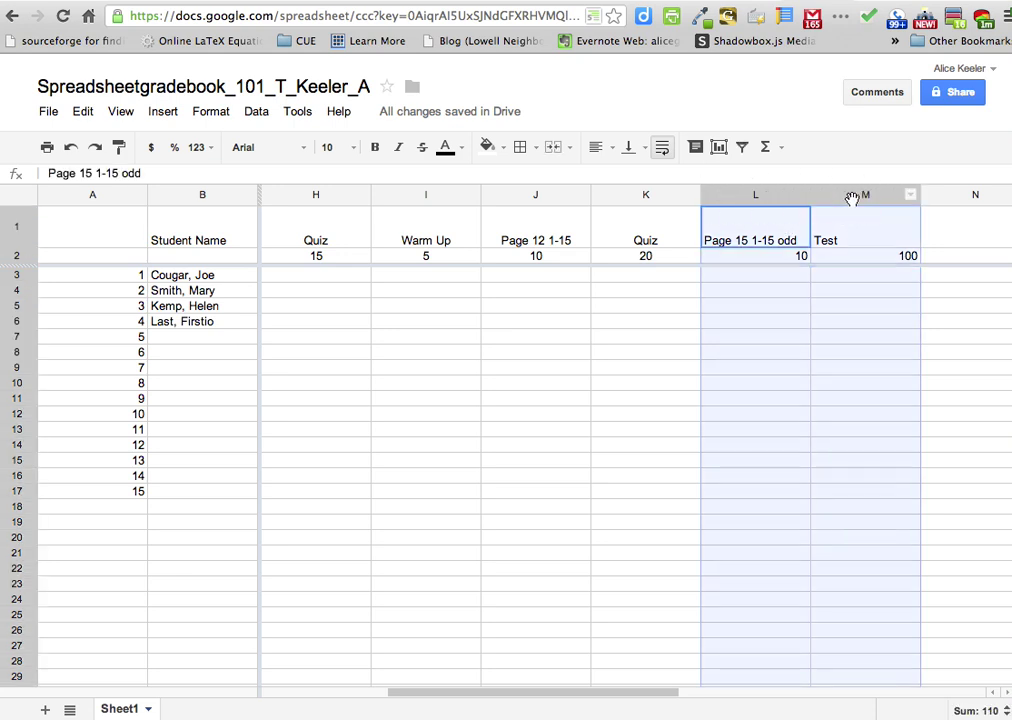
{"action": "left_click", "coordinate": [598, 147]}
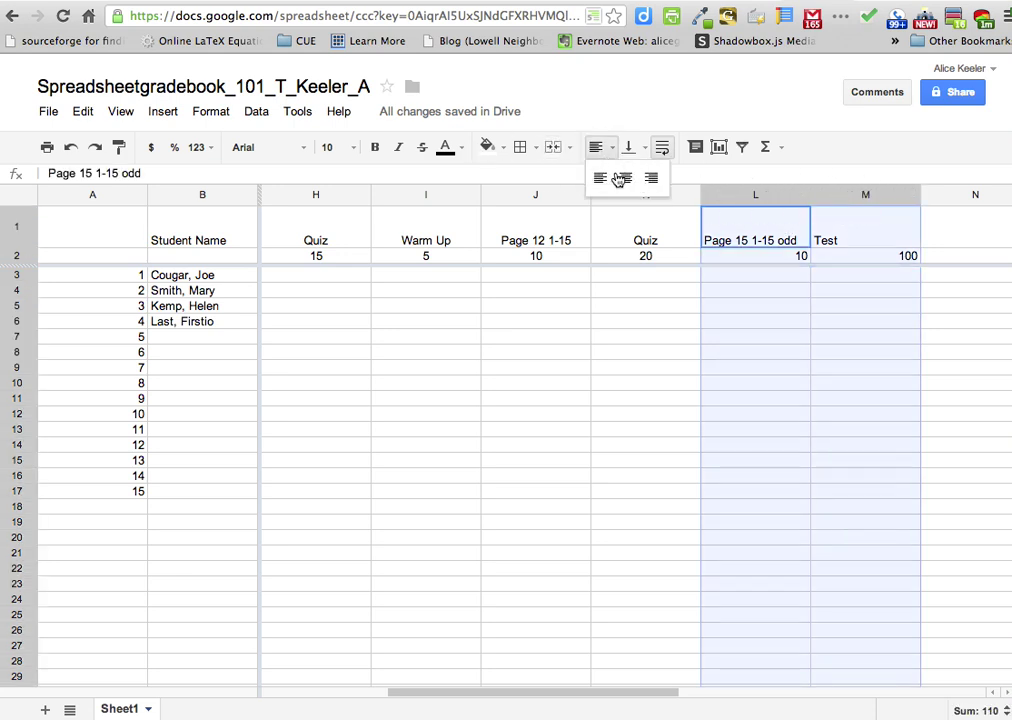
{"action": "left_click", "coordinate": [620, 178]}
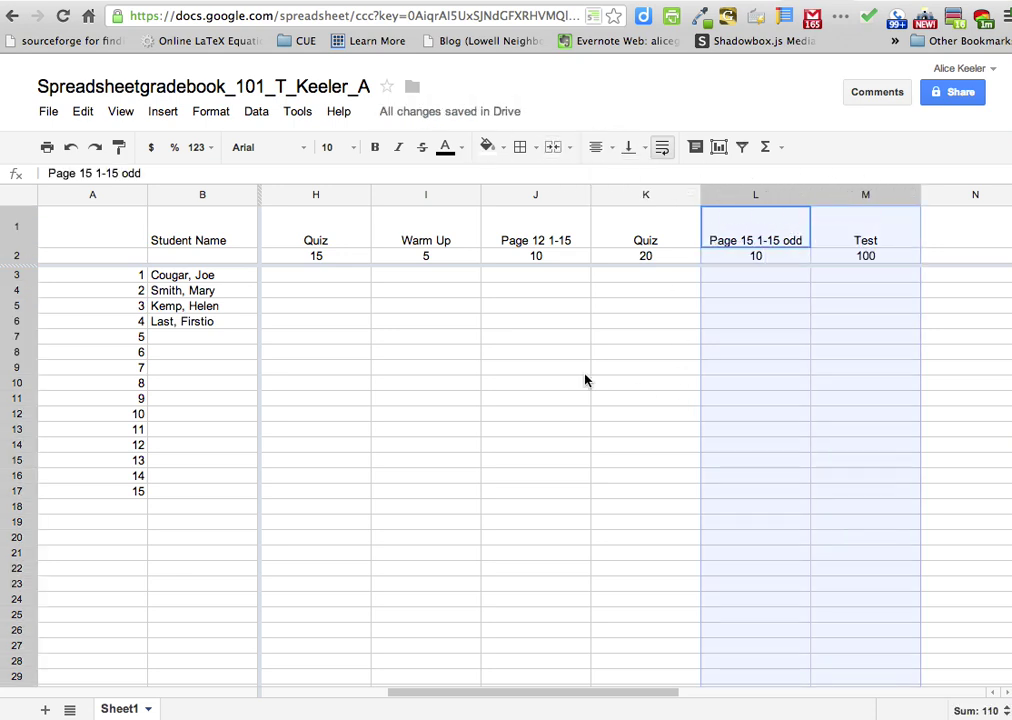
{"action": "left_click", "coordinate": [402, 326]}
{"action": "key", "text": "Left"}
{"action": "key", "text": "Left"}
{"action": "key", "text": "Left"}
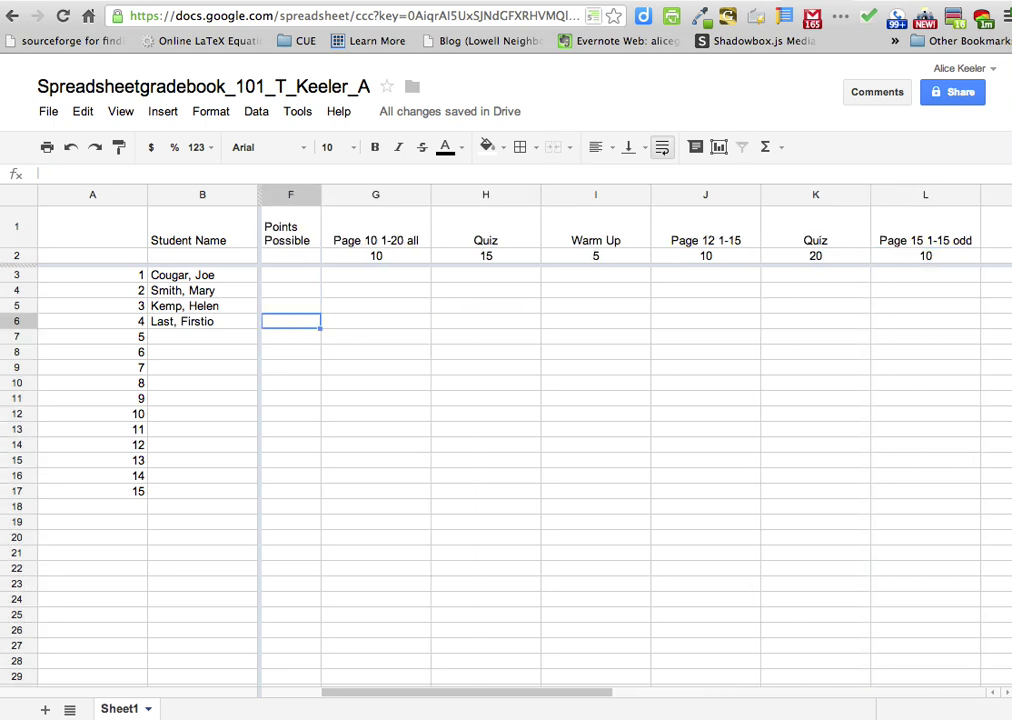
Step: Enter Page 10 1-20 all scores 9, 2, 4, 10, 10, 8, 9, 3, 2 from G3 down
{"action": "key", "text": "Left"}
{"action": "key", "text": "Left"}
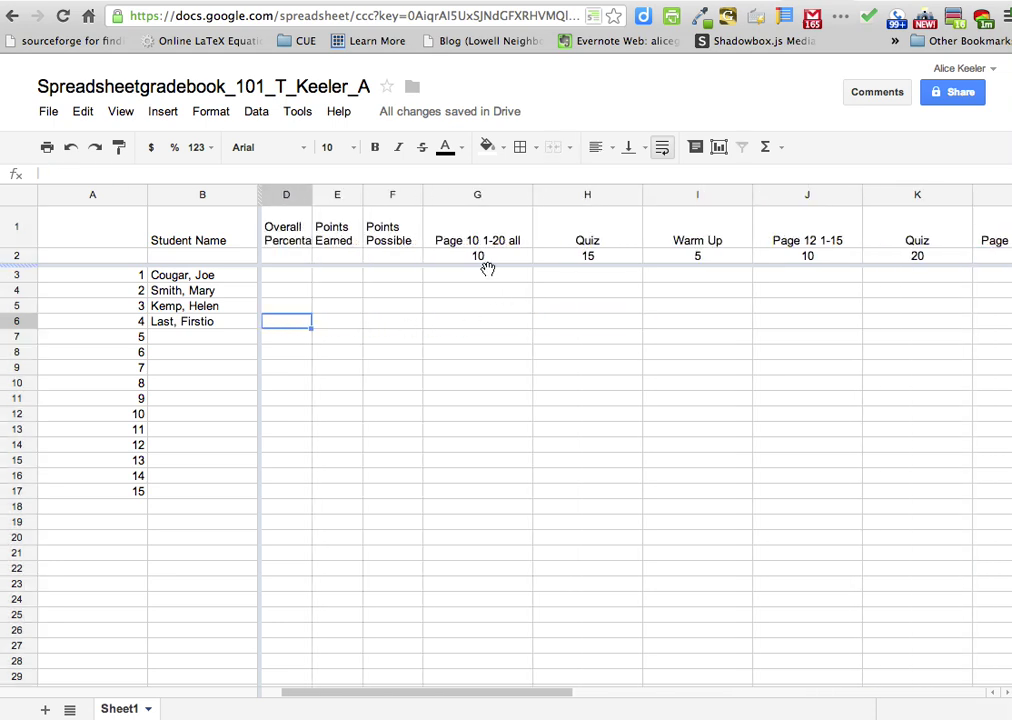
{"action": "left_click", "coordinate": [485, 275]}
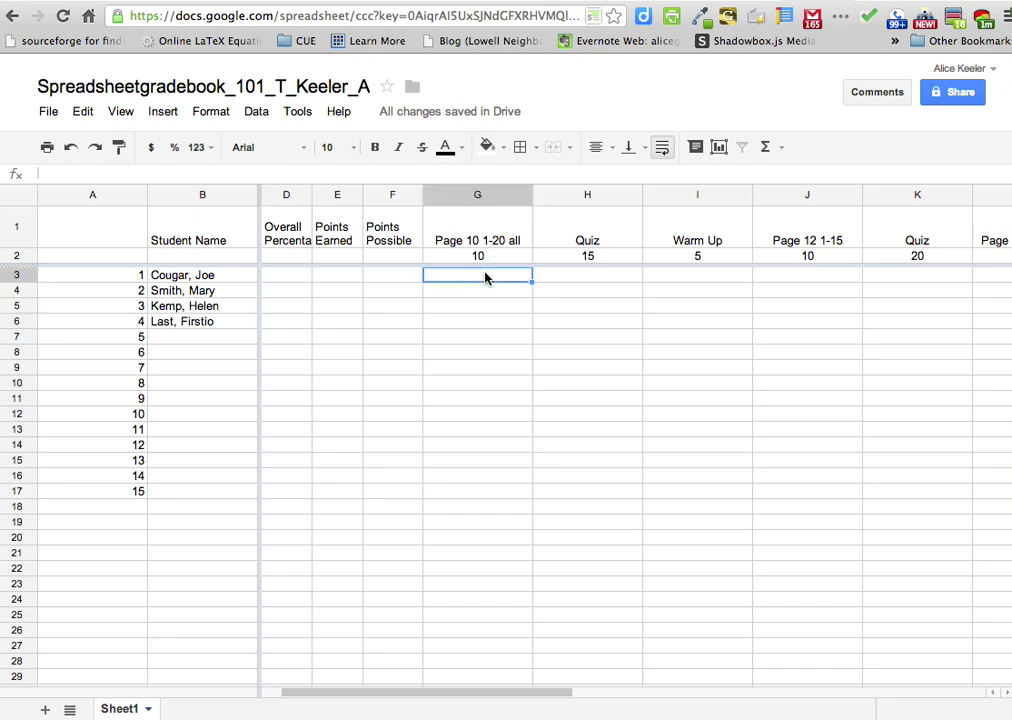
{"action": "type", "text": "9"}
{"action": "key", "text": "Return"}
{"action": "type", "text": "2"}
{"action": "key", "text": "Return"}
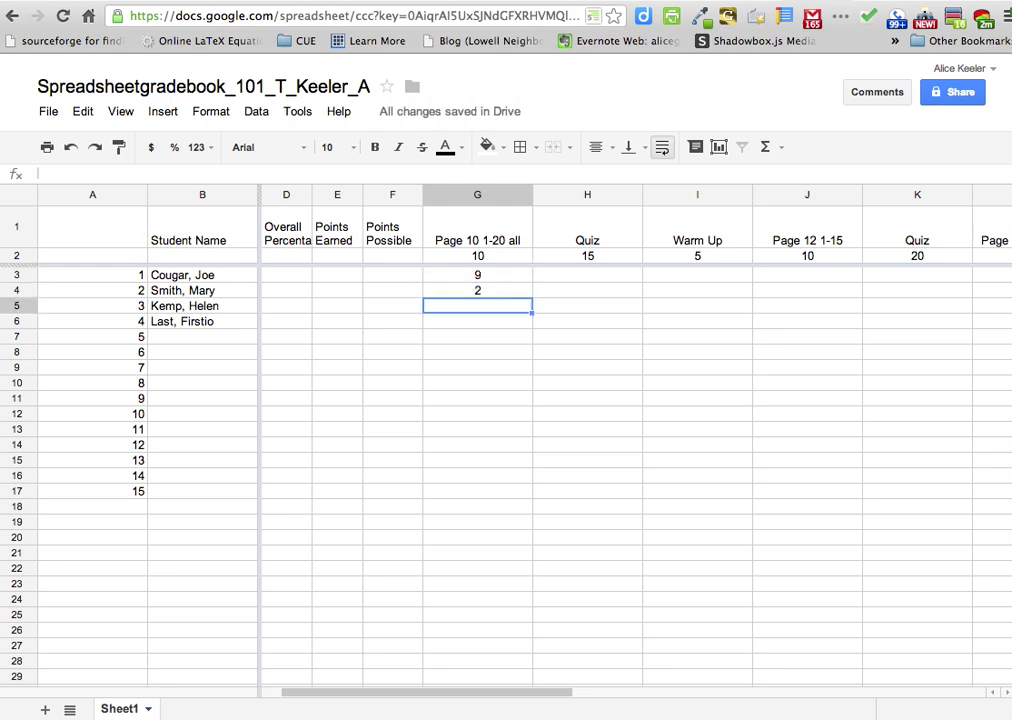
{"action": "type", "text": "4"}
{"action": "key", "text": "Return"}
{"action": "type", "text": "10"}
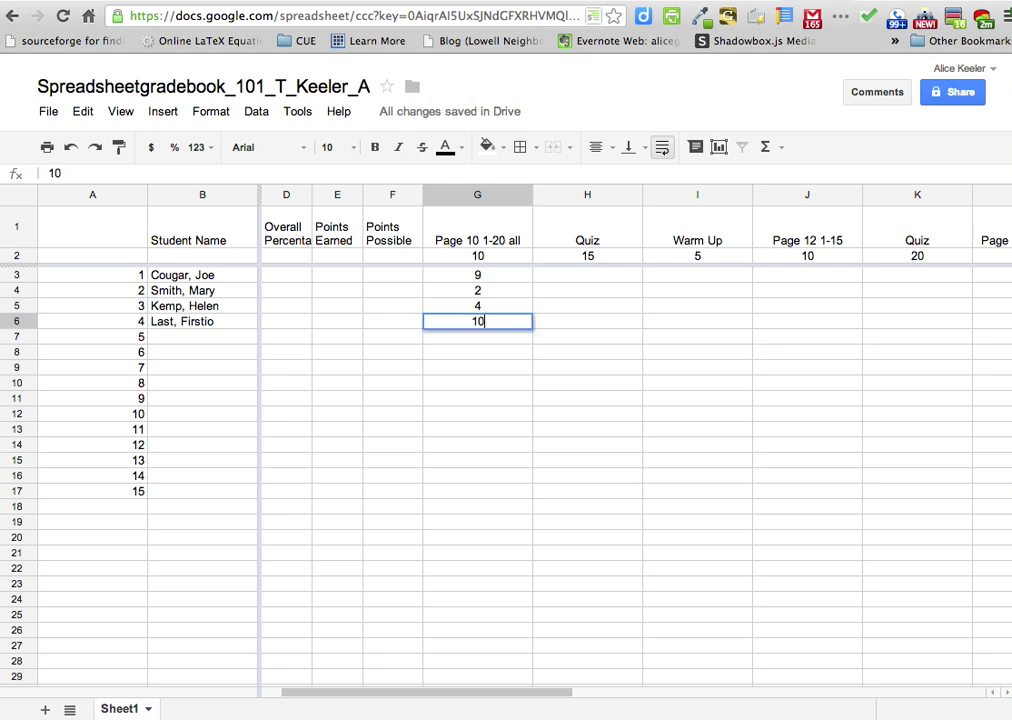
{"action": "key", "text": "Return"}
{"action": "type", "text": "10"}
{"action": "key", "text": "Return"}
{"action": "type", "text": "8"}
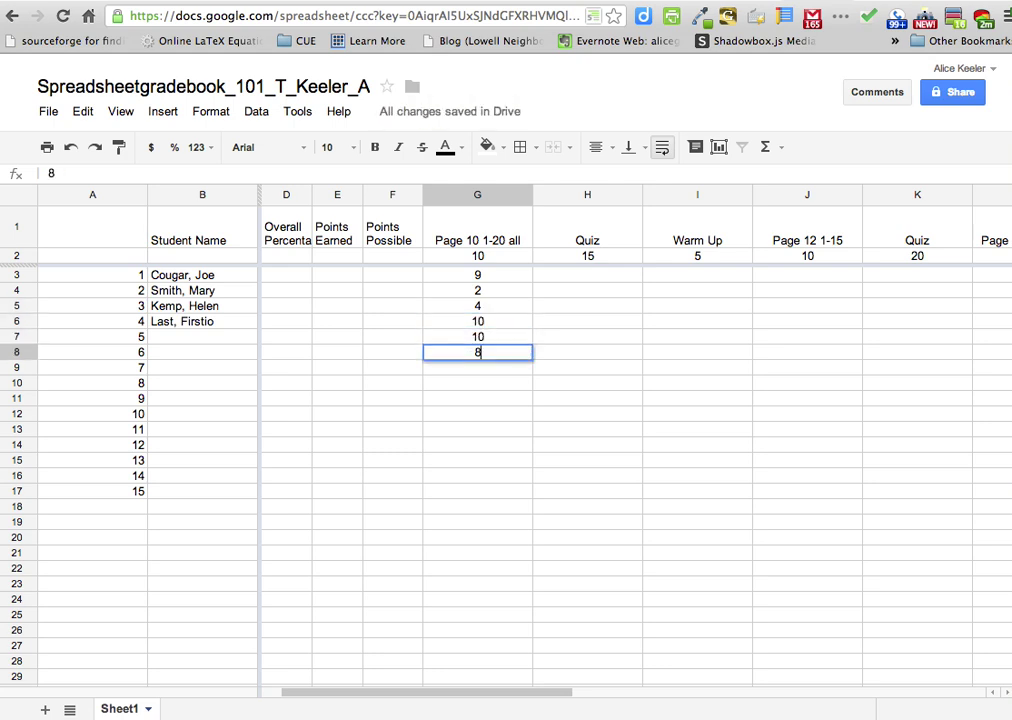
{"action": "key", "text": "Return"}
{"action": "type", "text": "9"}
{"action": "key", "text": "Return"}
{"action": "type", "text": "3"}
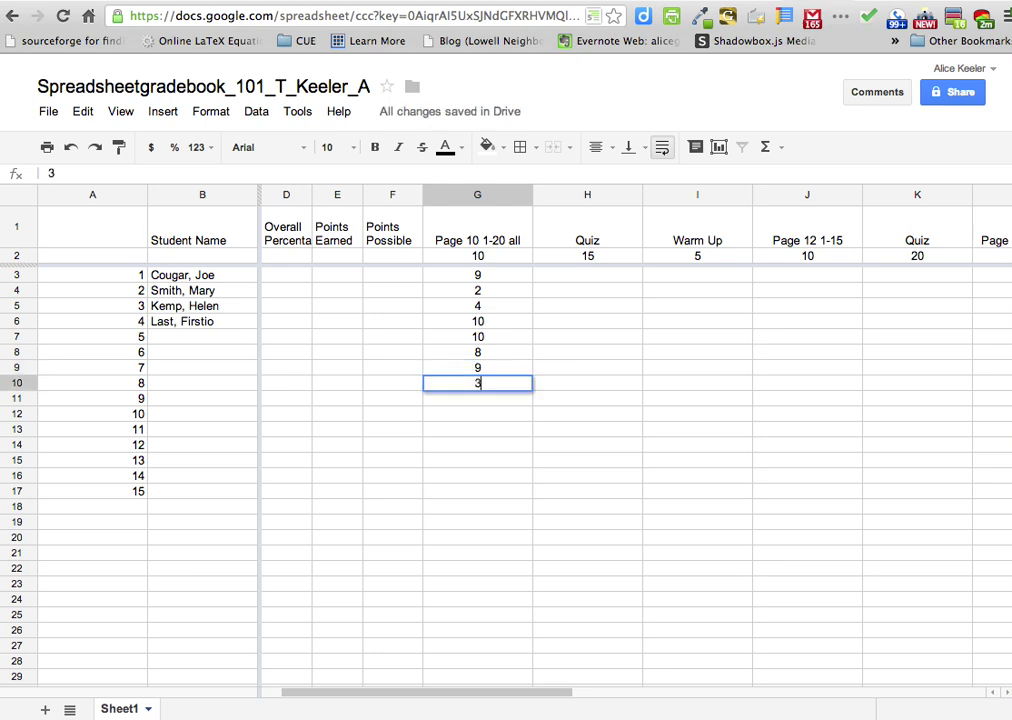
{"action": "key", "text": "Return"}
{"action": "type", "text": "2"}
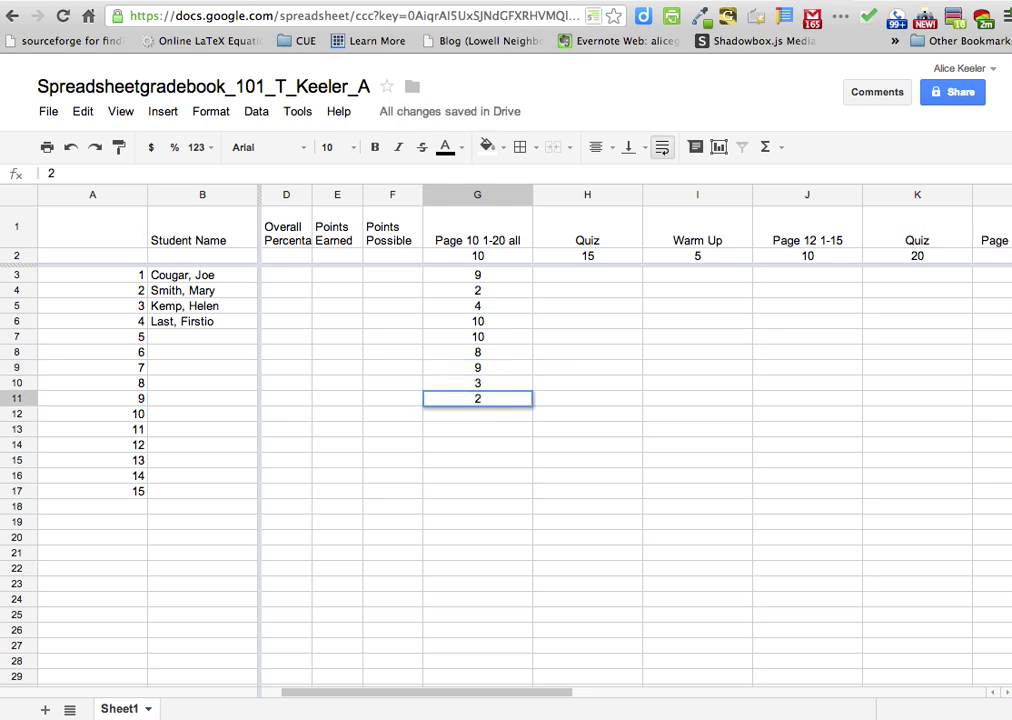
{"action": "key", "text": "Return"}
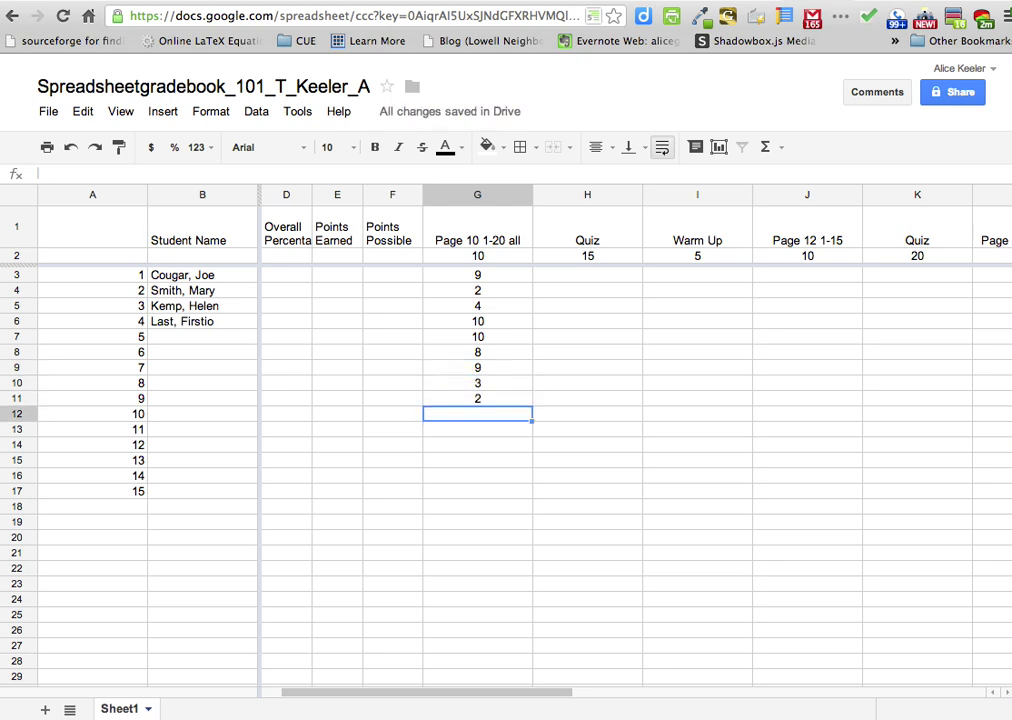
Step: Enter Quiz scores 14, 16, 14, 10, 0, 0, 10, 2, 4 for the nine students
{"action": "left_click", "coordinate": [580, 275]}
{"action": "type", "text": "14"}
{"action": "key", "text": "Return"}
{"action": "type", "text": "16"}
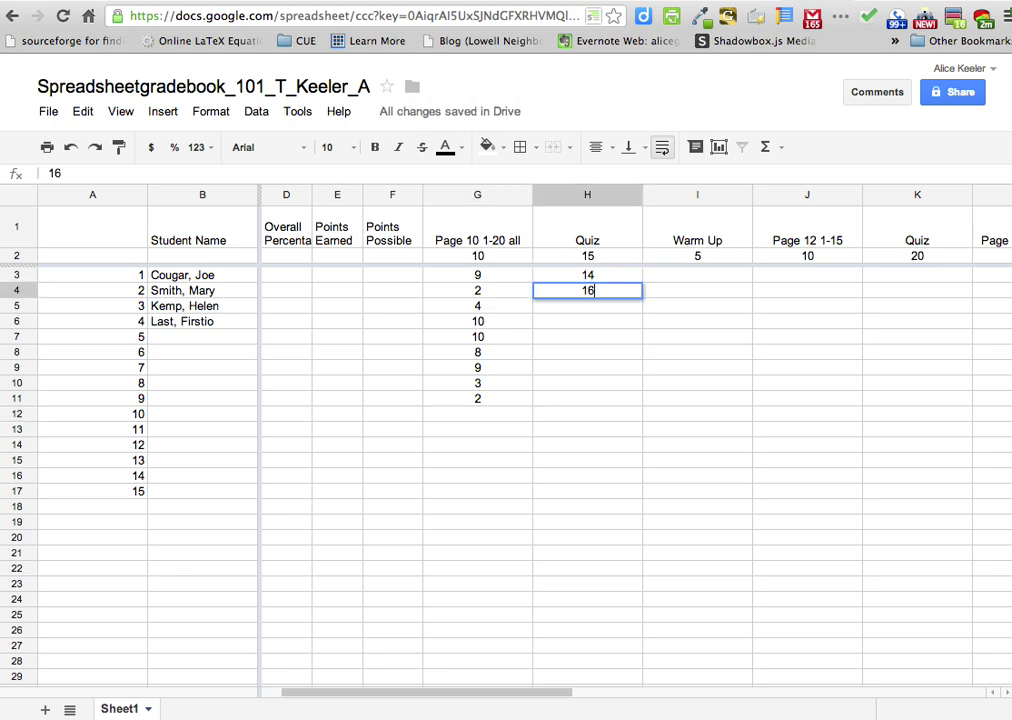
{"action": "key", "text": "Return"}
{"action": "type", "text": "14"}
{"action": "key", "text": "Return"}
{"action": "type", "text": "10"}
{"action": "key", "text": "Return"}
{"action": "type", "text": "0"}
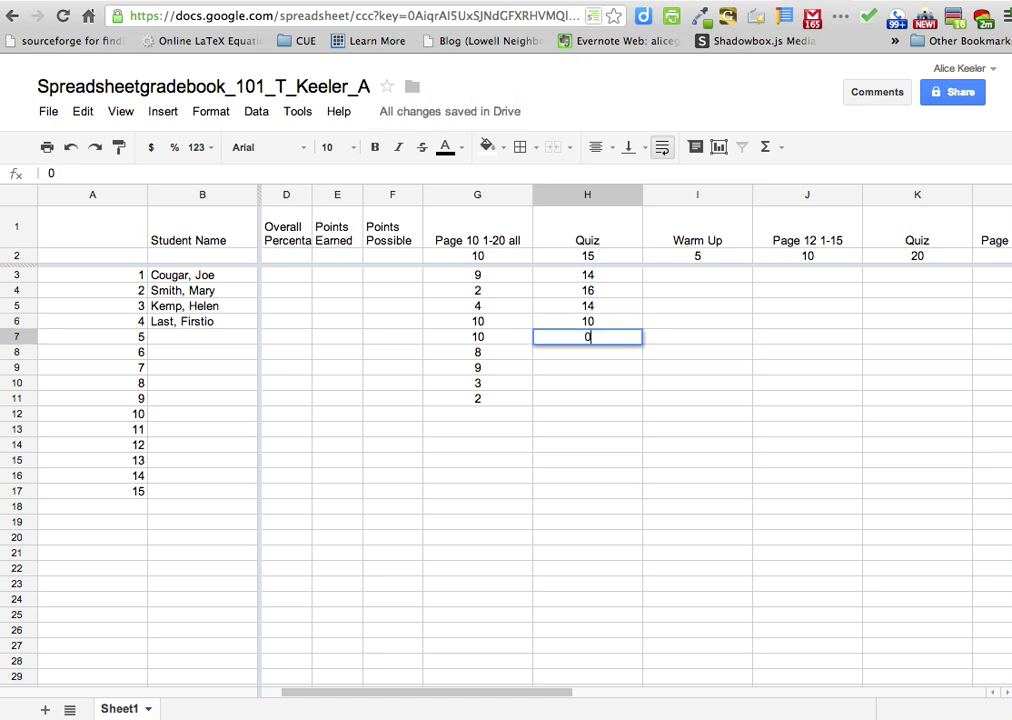
{"action": "key", "text": "Return"}
{"action": "type", "text": "0"}
{"action": "key", "text": "Return"}
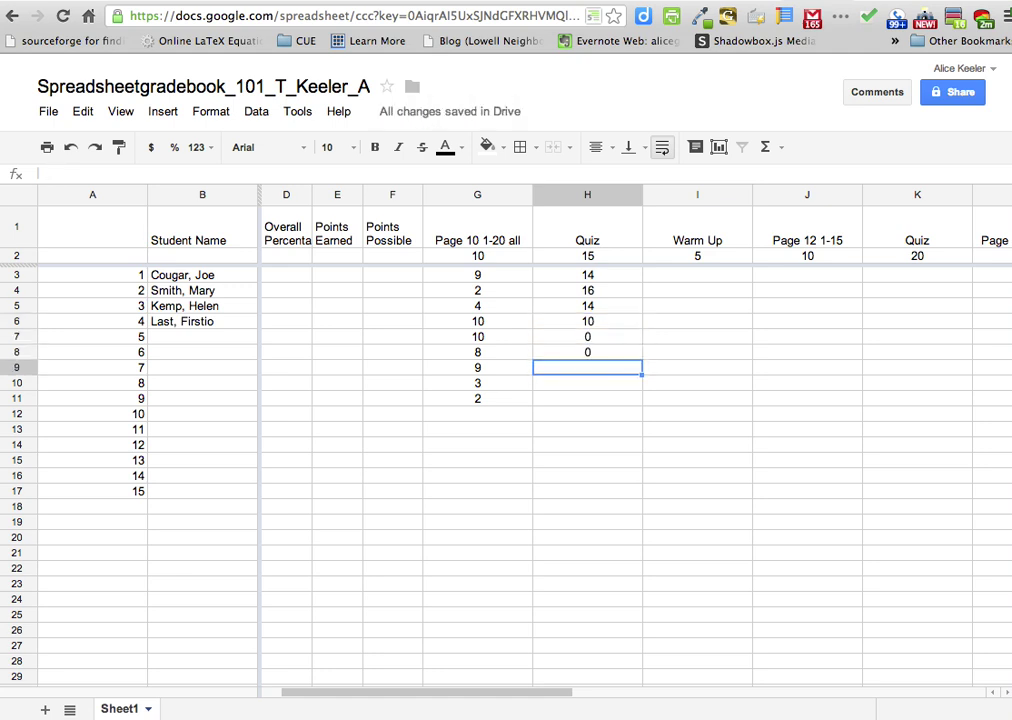
{"action": "type", "text": "10"}
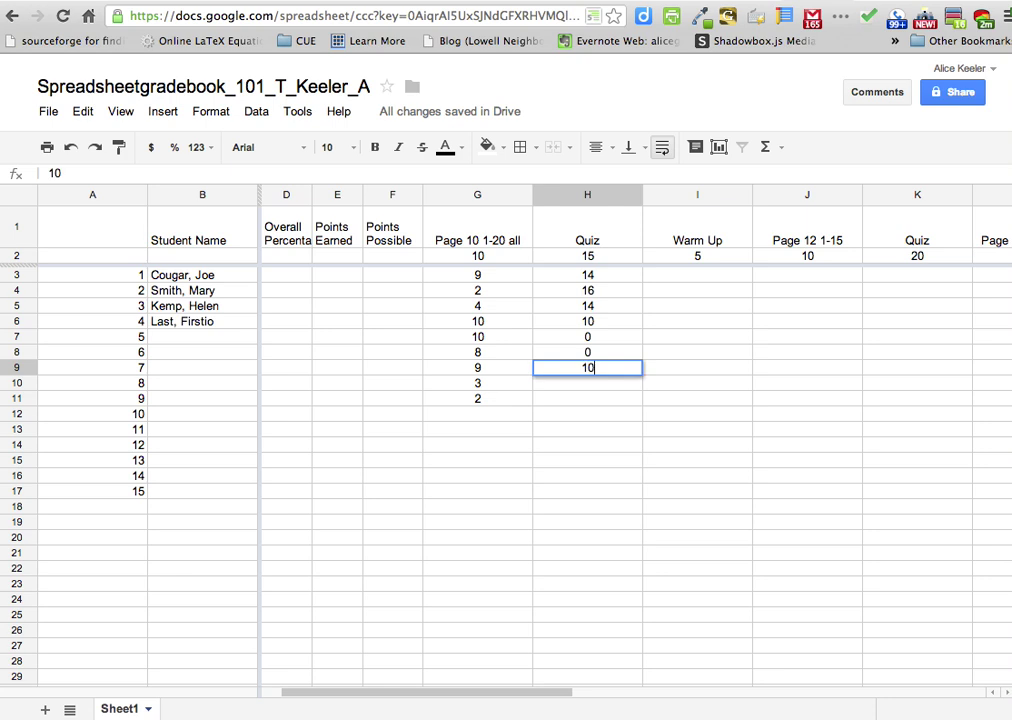
{"action": "key", "text": "Return"}
{"action": "type", "text": "2"}
{"action": "key", "text": "Return"}
{"action": "type", "text": "4"}
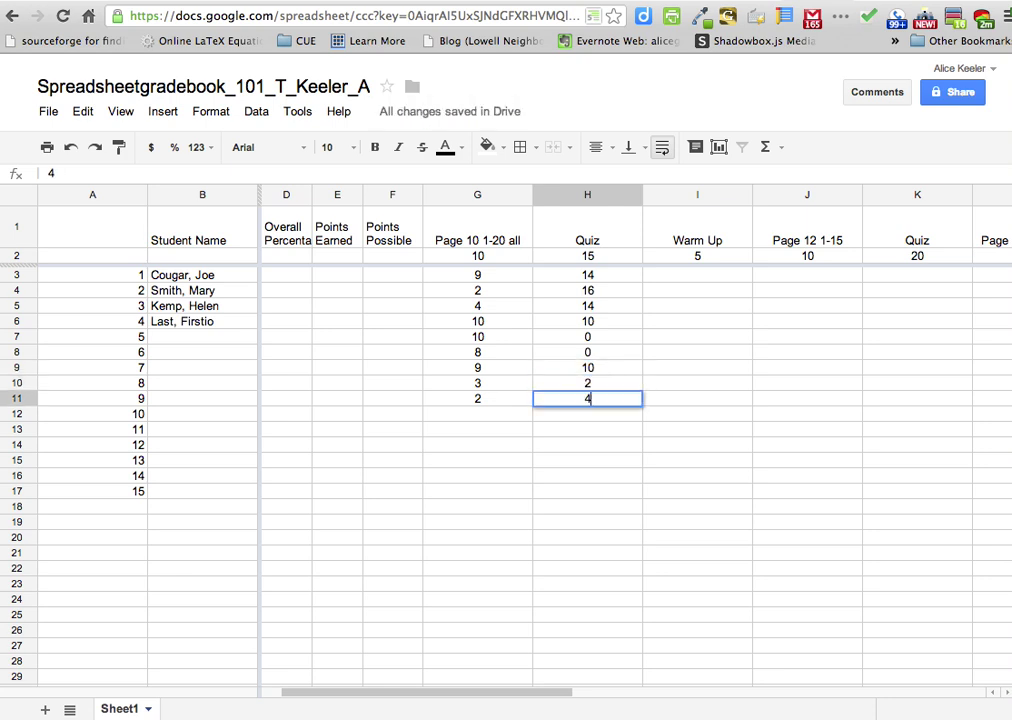
{"action": "key", "text": "Return"}
Step: Enter Warm Up scores 1, 2, 3, 5, 5, 1, 2, 0, 4 for the nine students
{"action": "left_click", "coordinate": [707, 274]}
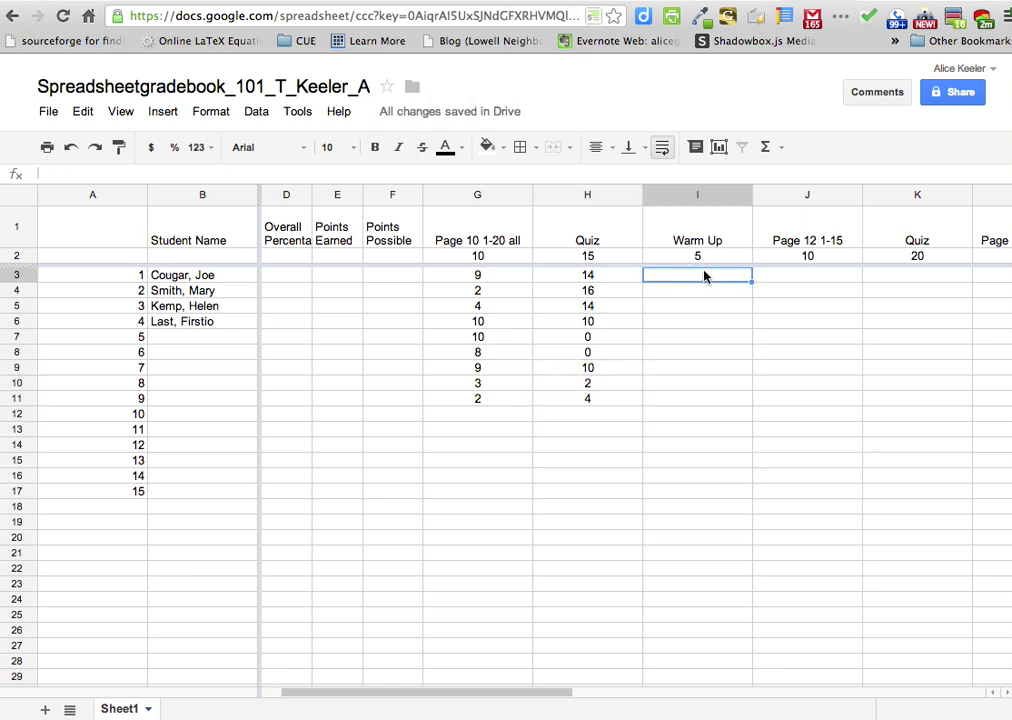
{"action": "type", "text": "1"}
{"action": "key", "text": "Return"}
{"action": "type", "text": "2"}
{"action": "key", "text": "Return"}
{"action": "type", "text": "3"}
{"action": "key", "text": "Return"}
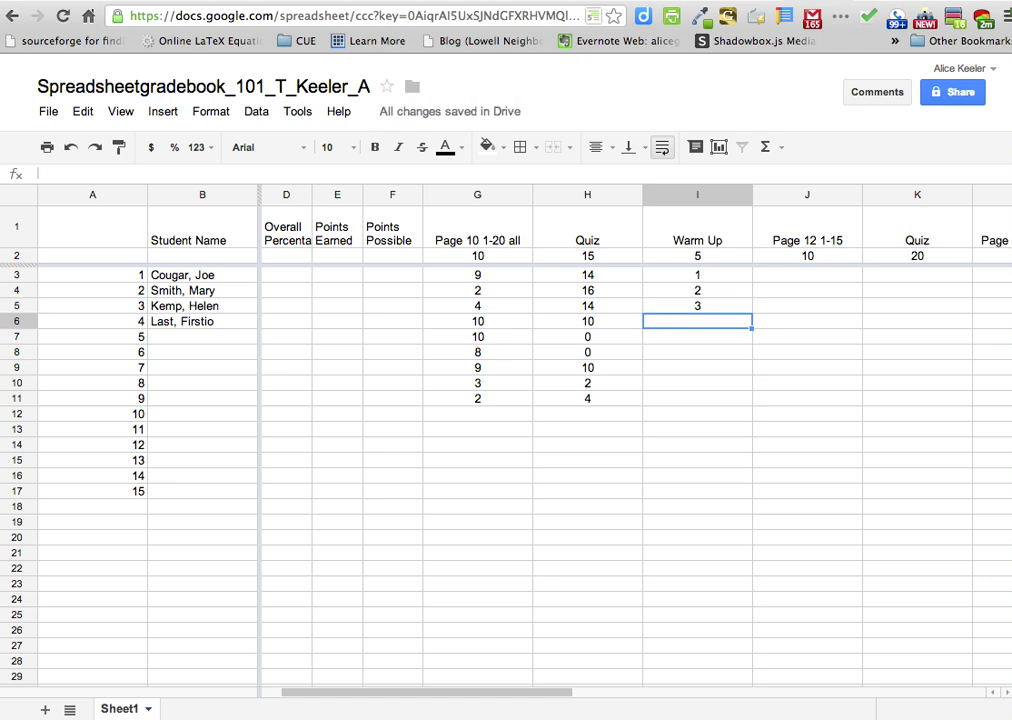
{"action": "type", "text": "5"}
{"action": "key", "text": "Return"}
{"action": "type", "text": "5"}
{"action": "key", "text": "Return"}
{"action": "type", "text": "1"}
{"action": "key", "text": "Return"}
{"action": "type", "text": "2"}
{"action": "key", "text": "Return"}
{"action": "type", "text": "0"}
{"action": "key", "text": "Return"}
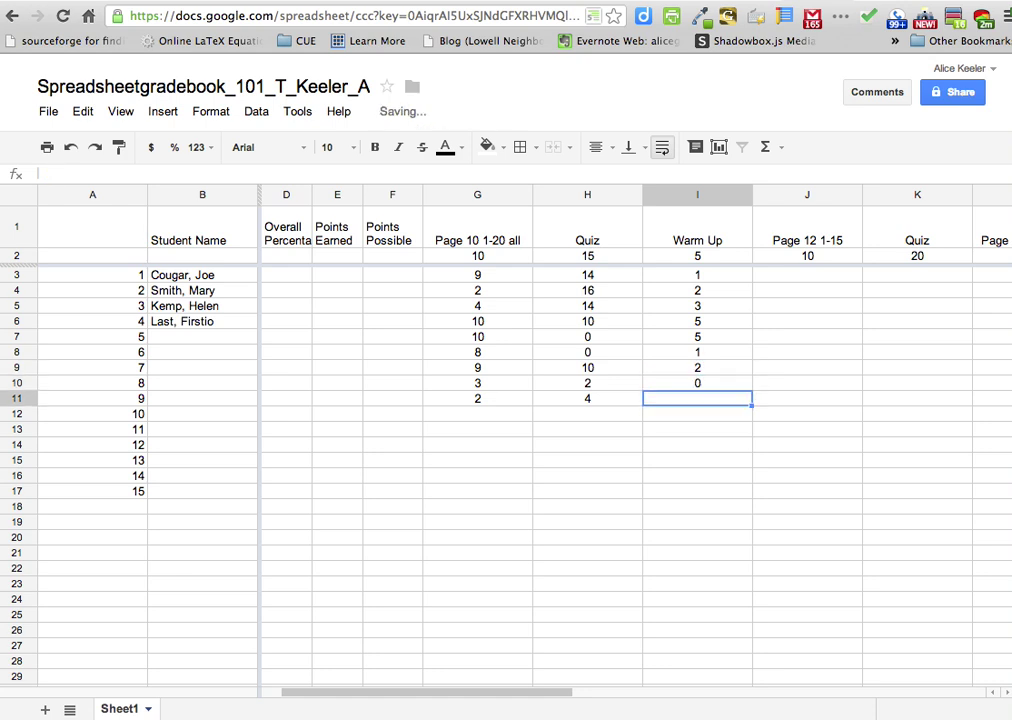
{"action": "type", "text": "4"}
{"action": "key", "text": "Return"}
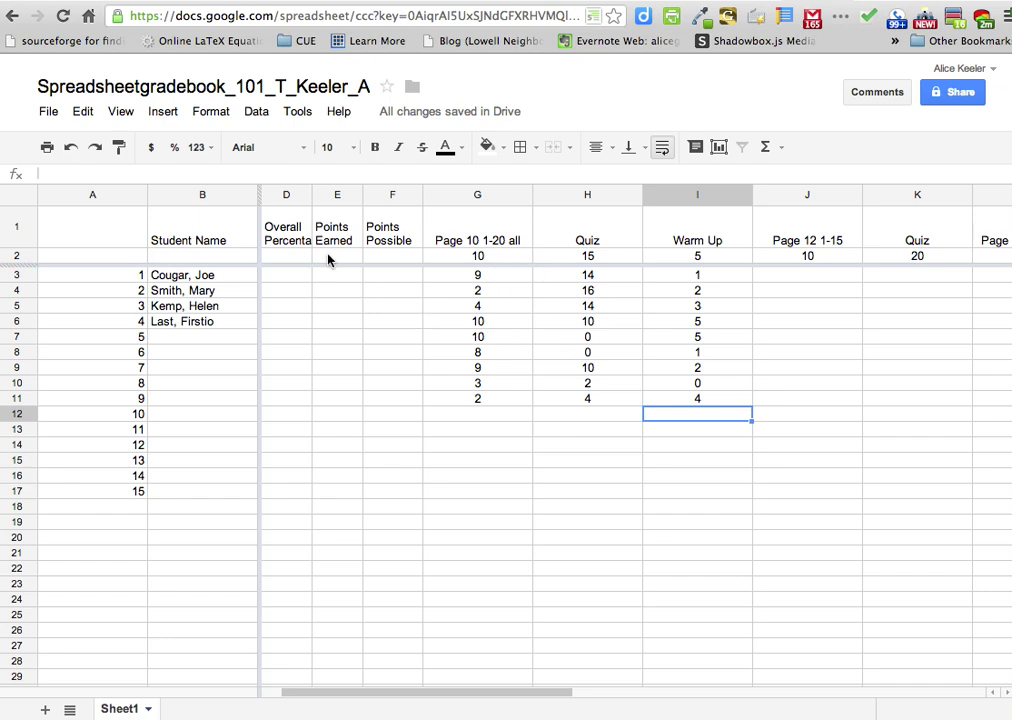
Step: Enter =sum(G2:U2) in F2 to total the row-2 maximum points, showing 170
{"action": "left_click", "coordinate": [387, 260]}
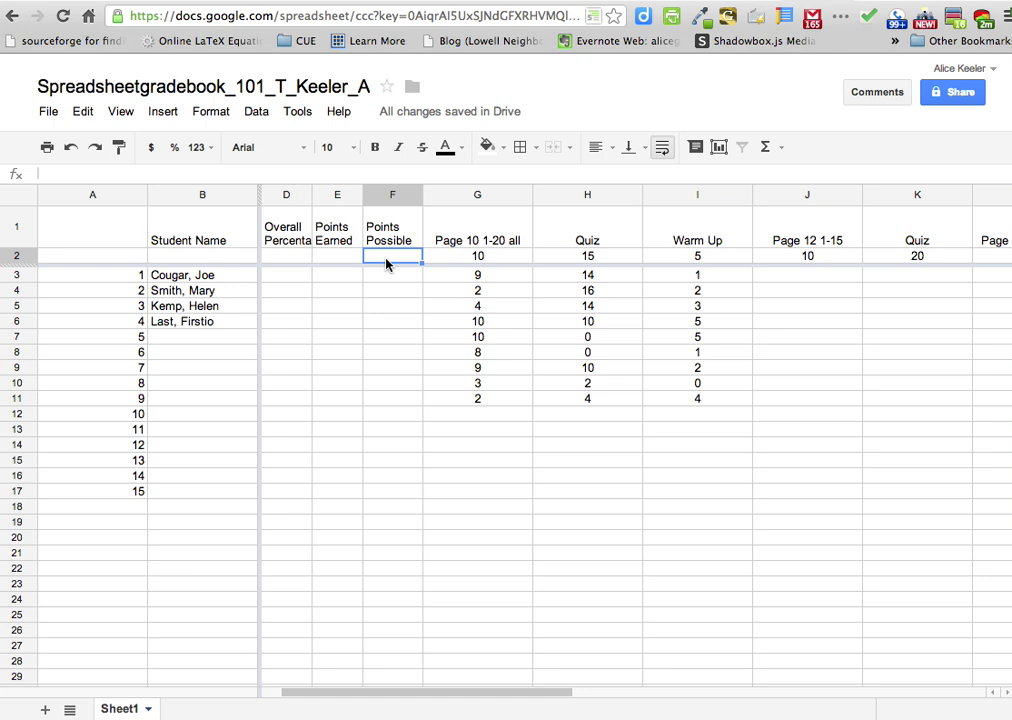
{"action": "type", "text": "="}
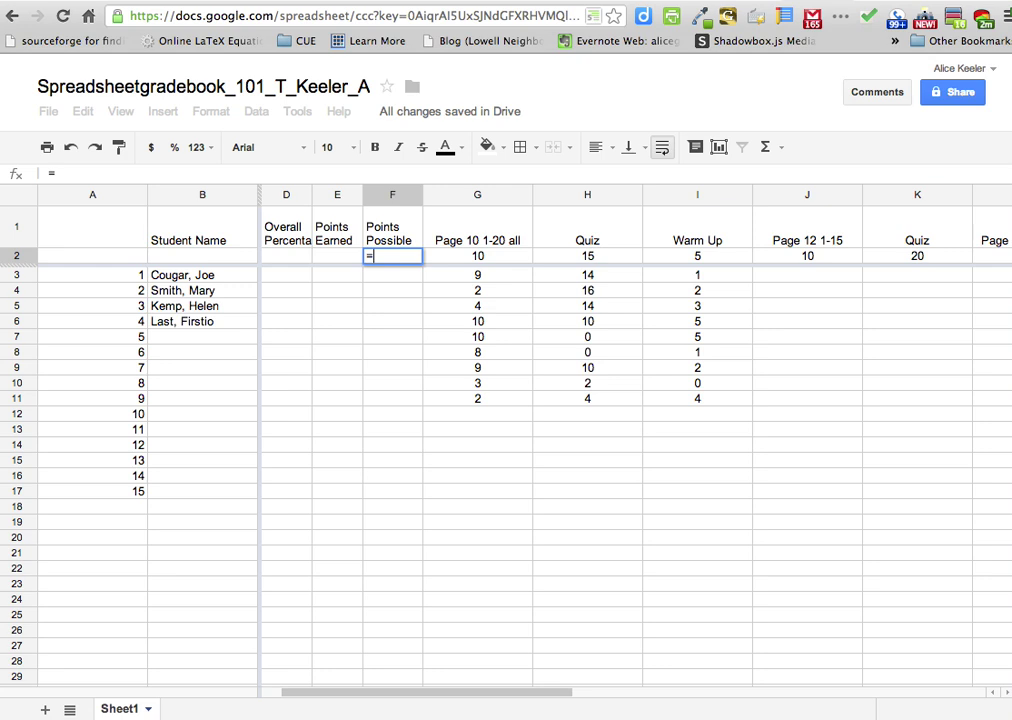
{"action": "type", "text": "sum("}
{"action": "left_click_drag", "start_coordinate": [448, 261], "coordinate": [904, 262]}
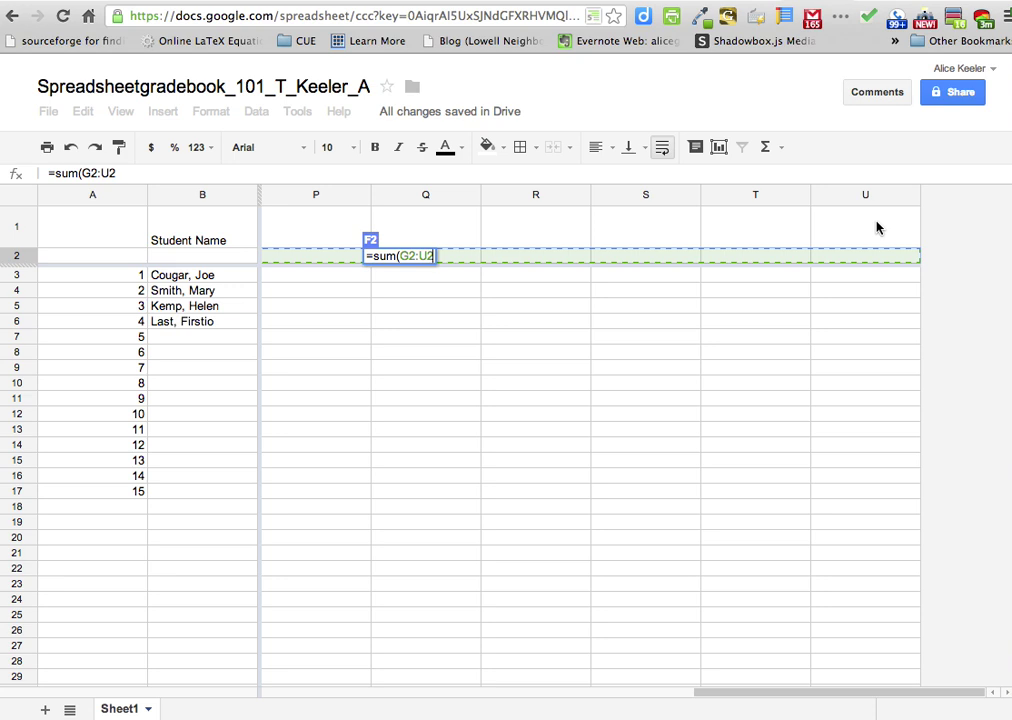
{"action": "type", "text": ")"}
{"action": "key", "text": "Return"}
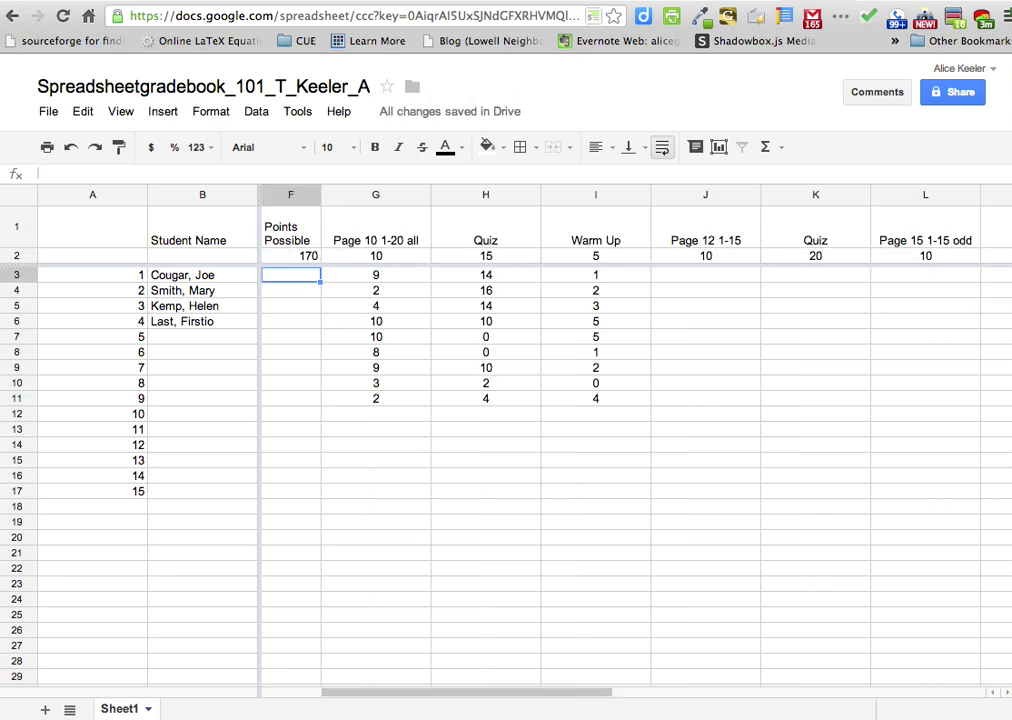
Step: Enter =randbetween(1,J$2) in J3 and fill it down to J11 for random sample scores
{"action": "left_click", "coordinate": [683, 276]}
{"action": "type", "text": "=randc"}
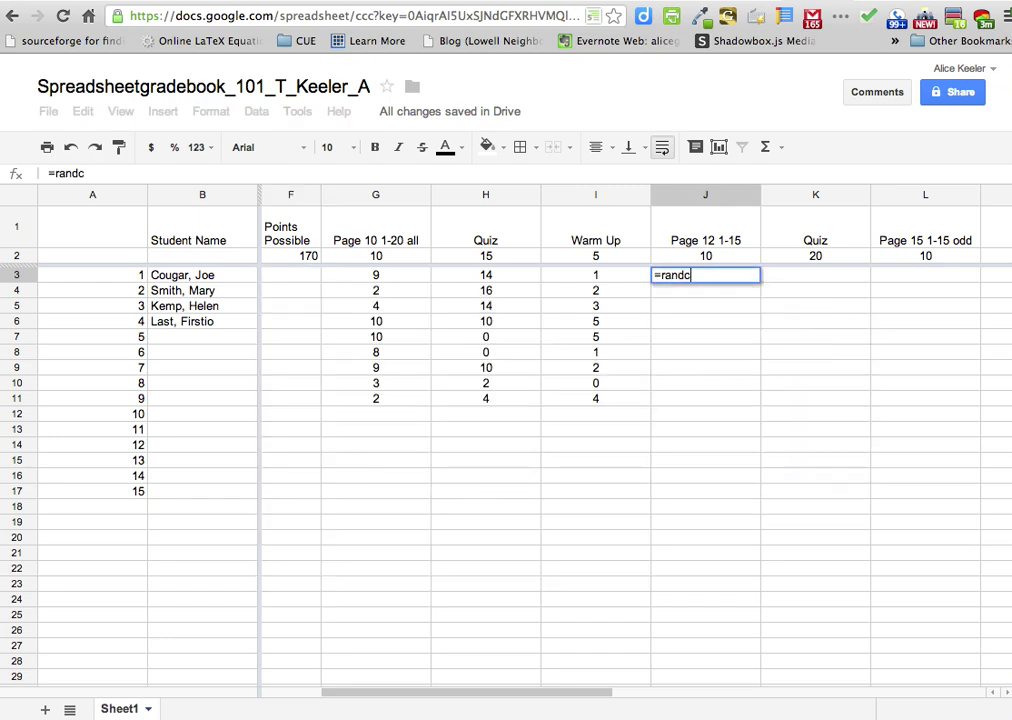
{"action": "key", "text": "BackSpace"}
{"action": "type", "text": "b"}
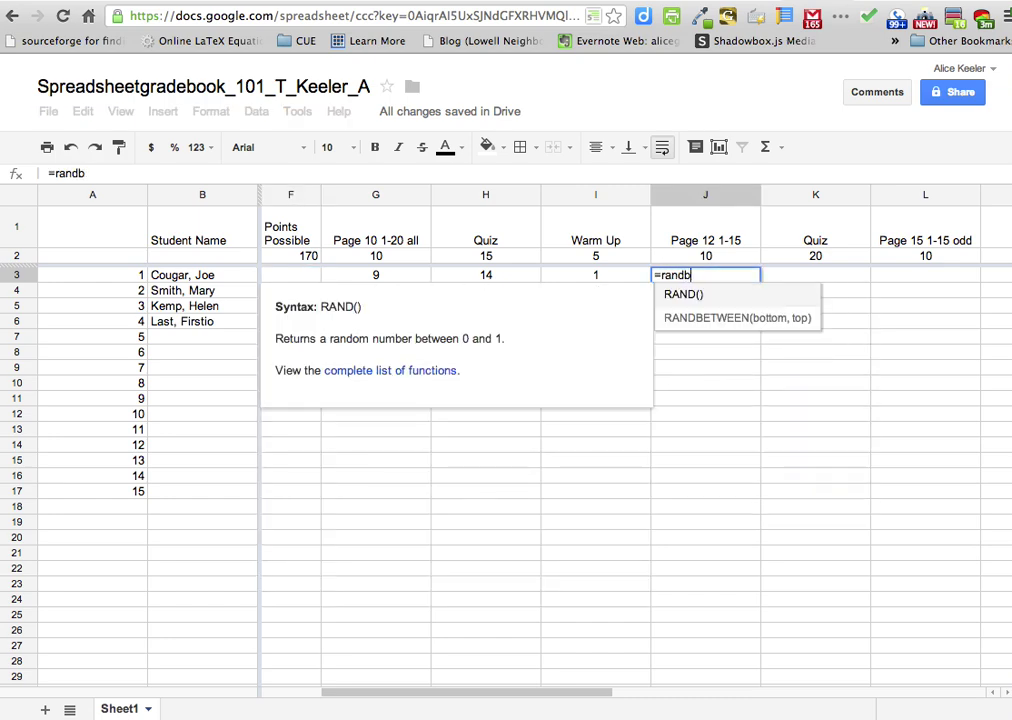
{"action": "type", "text": "etween(1,"}
{"action": "left_click", "coordinate": [730, 254]}
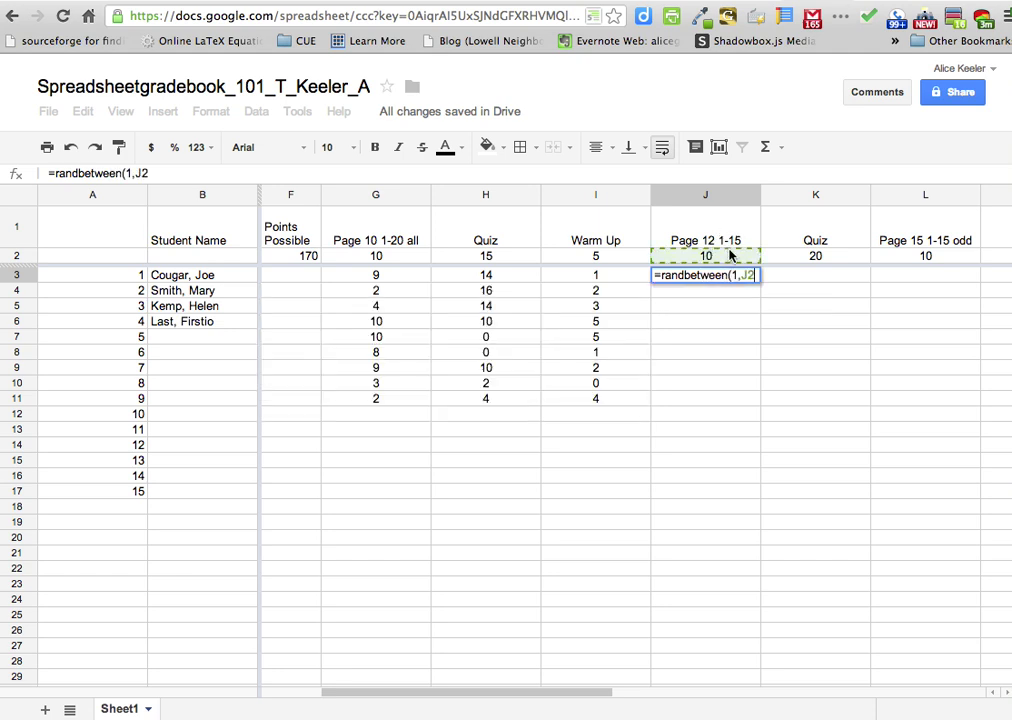
{"action": "type", "text": ")"}
{"action": "left_click", "coordinate": [748, 275]}
{"action": "type", "text": "$"}
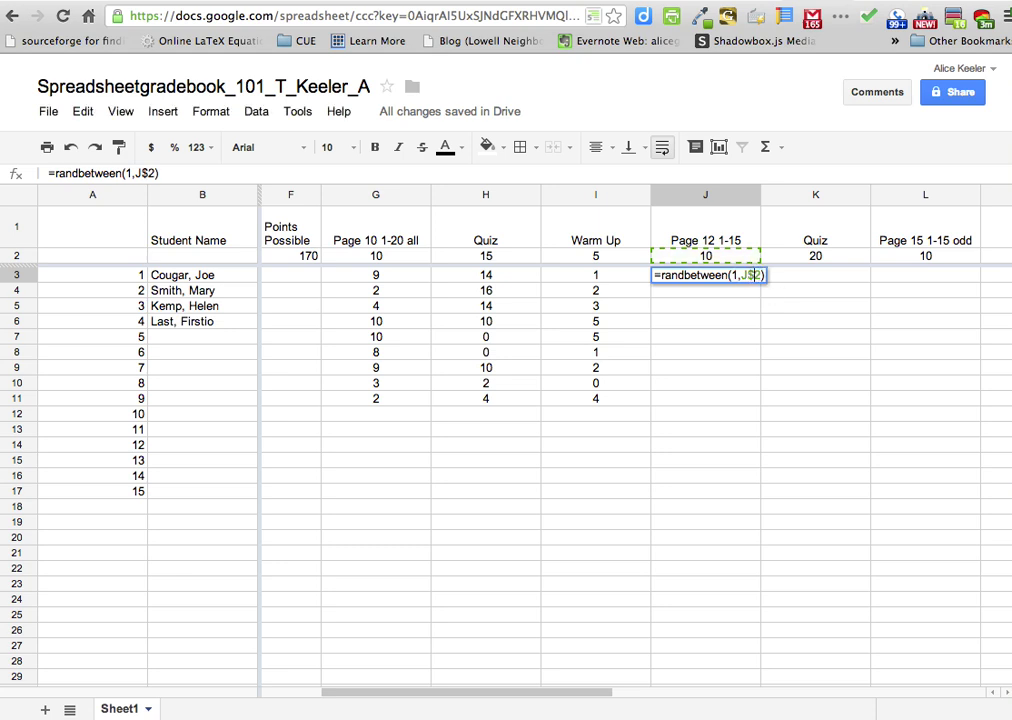
{"action": "key", "text": "Return"}
{"action": "left_click", "coordinate": [748, 277]}
{"action": "left_click_drag", "start_coordinate": [760, 283], "coordinate": [515, 282]}
Step: Fill the random scores across to column M and paste G3:M11 back as values only
{"action": "left_click", "coordinate": [572, 404]}
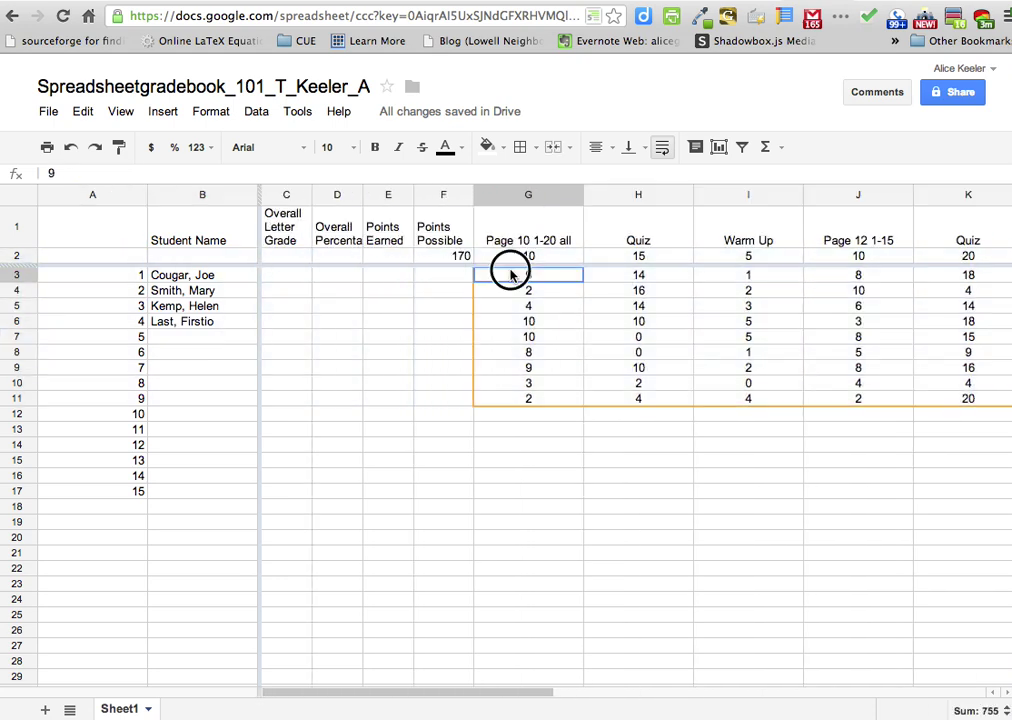
{"action": "right_click", "coordinate": [510, 276]}
{"action": "mouse_move", "coordinate": [560, 367]}
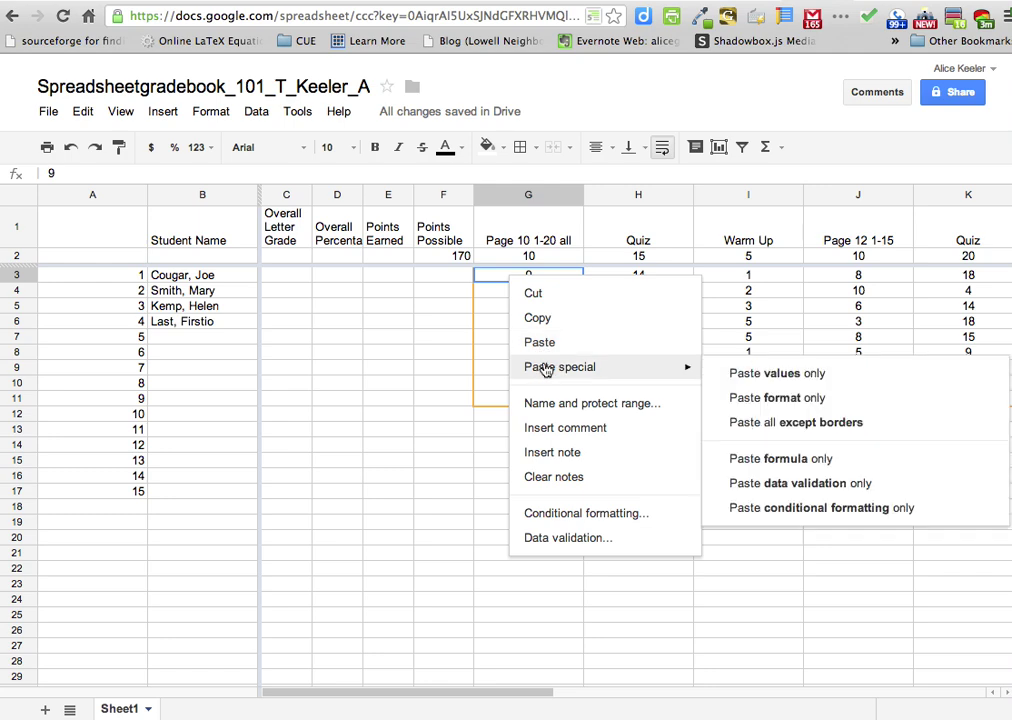
{"action": "left_click", "coordinate": [738, 376]}
{"action": "left_click", "coordinate": [748, 444]}
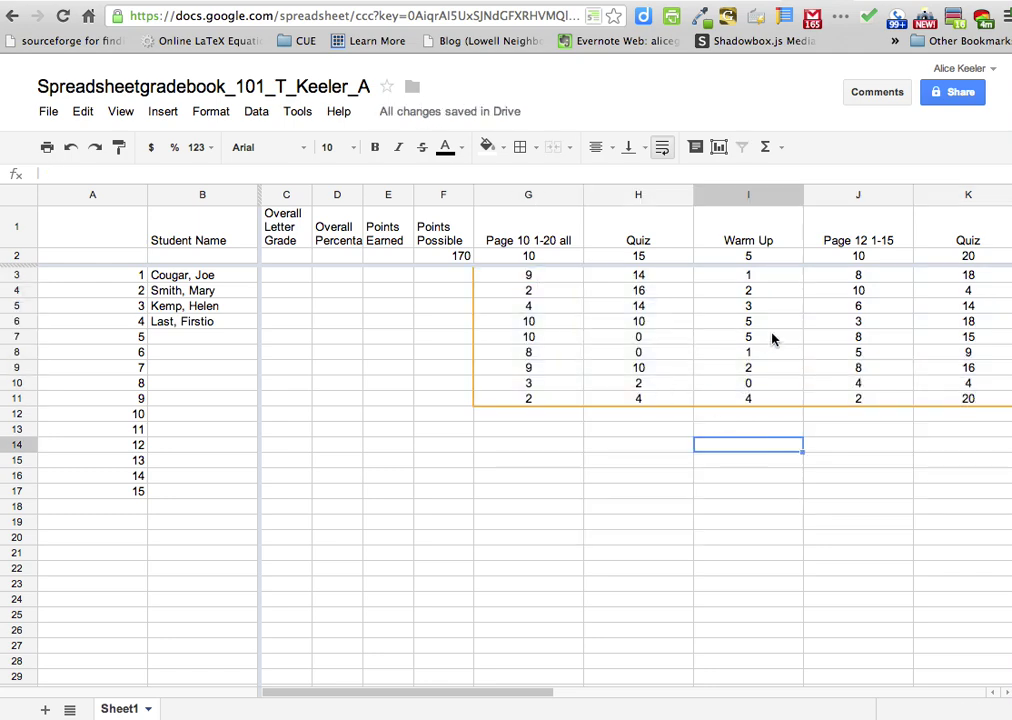
{"action": "scroll", "coordinate": [772, 339], "scroll_direction": "right", "scroll_amount": 5}
{"action": "scroll", "coordinate": [772, 339], "scroll_direction": "left", "scroll_amount": 5}
Step: Total the first student's scores in E3 with =sum(G3:U3), showing 75
{"action": "left_click", "coordinate": [463, 258]}
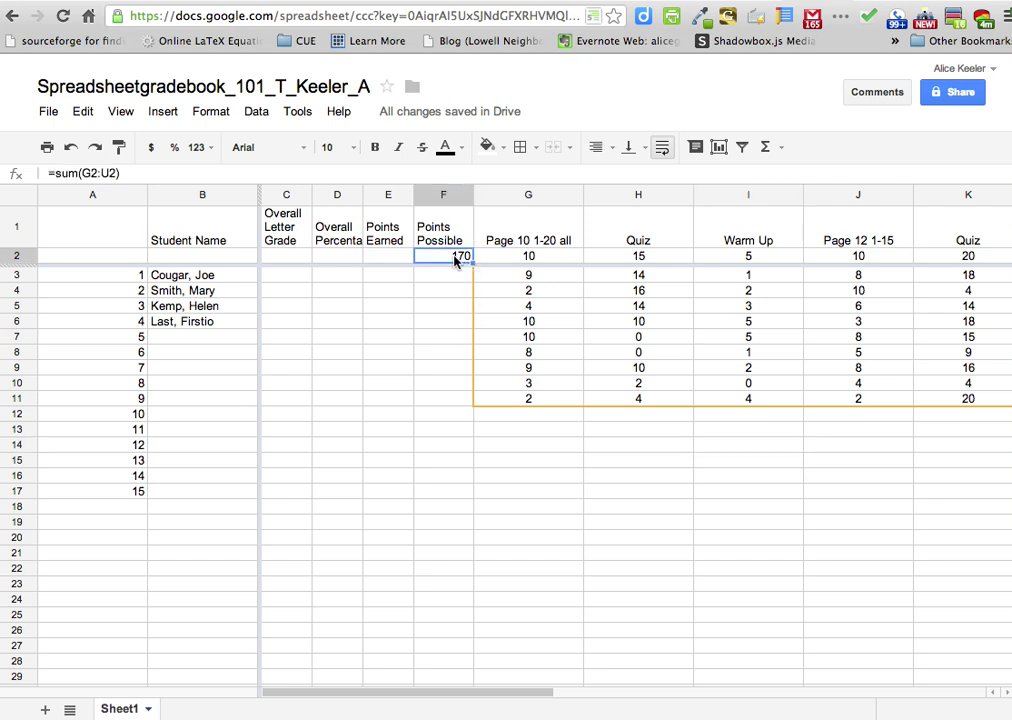
{"action": "left_click", "coordinate": [397, 256]}
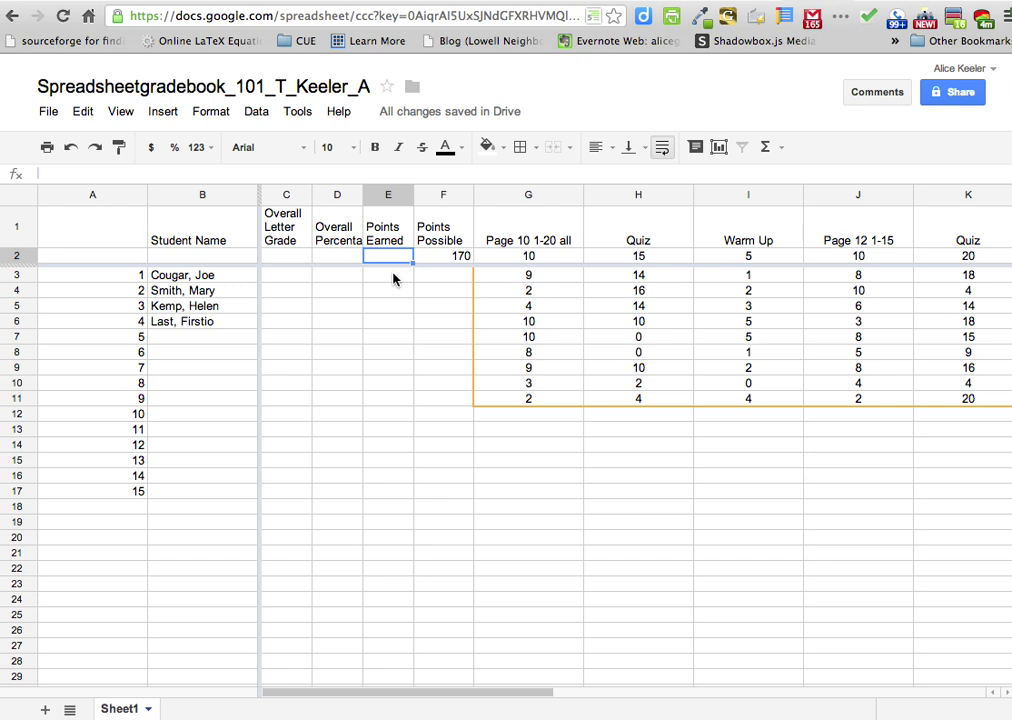
{"action": "left_click", "coordinate": [394, 277]}
{"action": "type", "text": "=sum("}
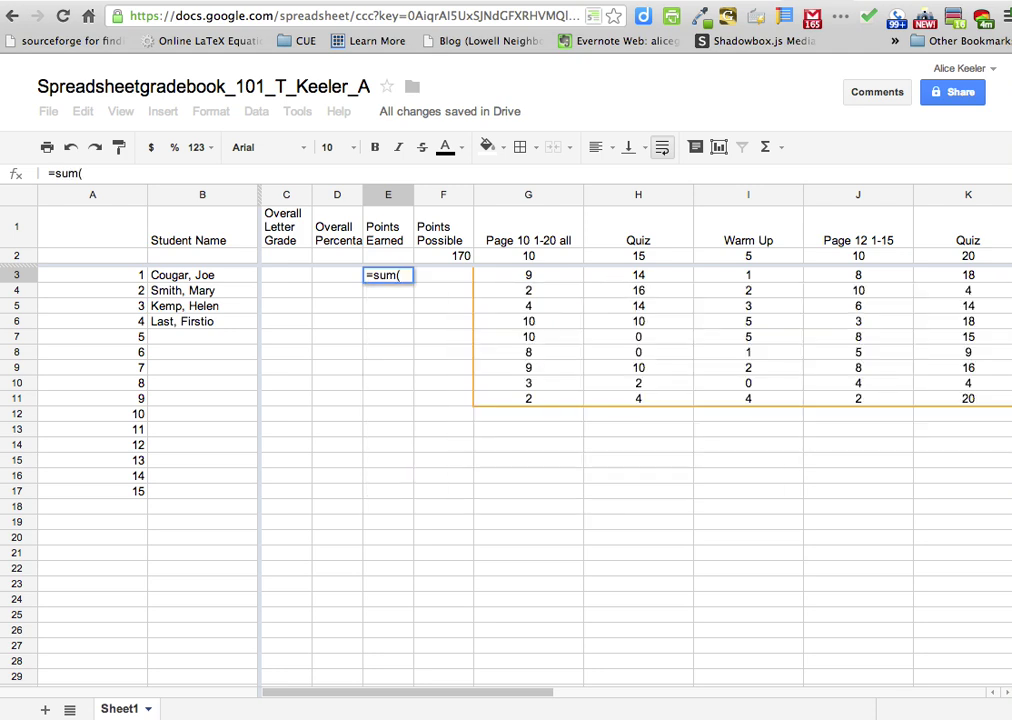
{"action": "left_click", "coordinate": [496, 279]}
{"action": "left_click_drag", "start_coordinate": [496, 279], "coordinate": [1010, 270]}
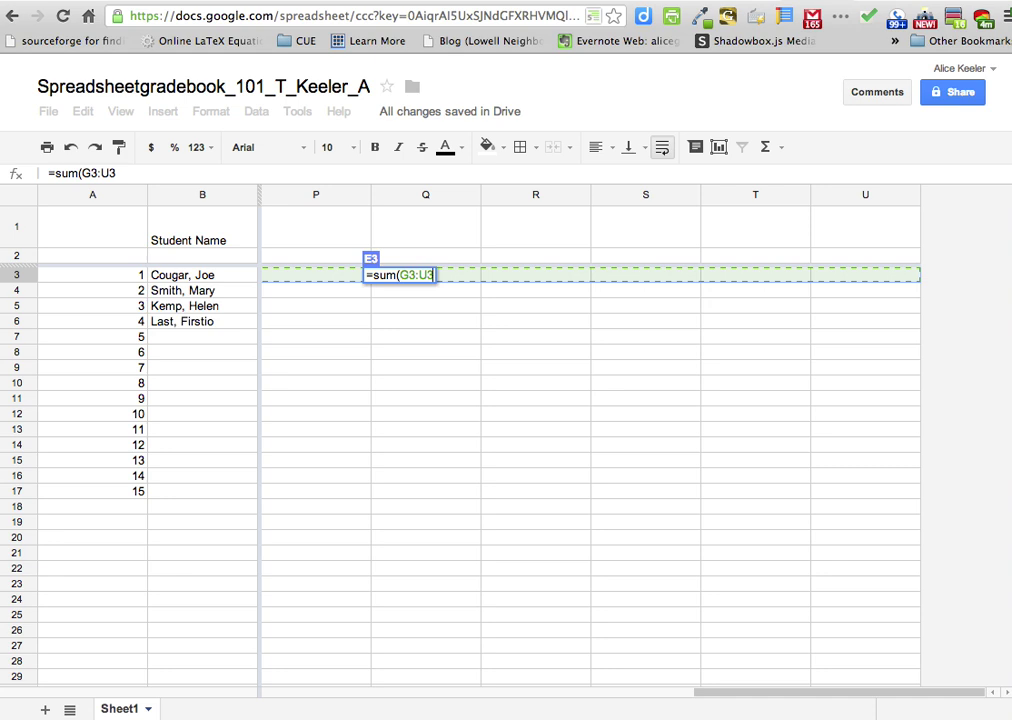
{"action": "type", "text": ")"}
{"action": "key", "text": "Return"}
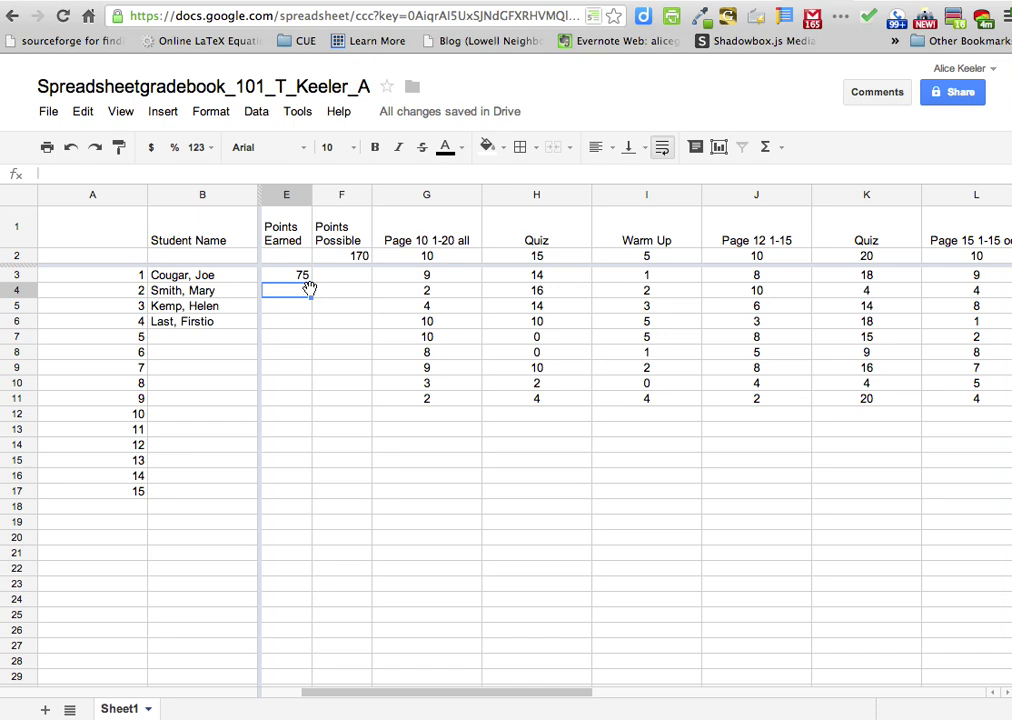
Step: Total the second student's scores in E4 with =sum(G4:U4), showing 57
{"action": "type", "text": "=sum("}
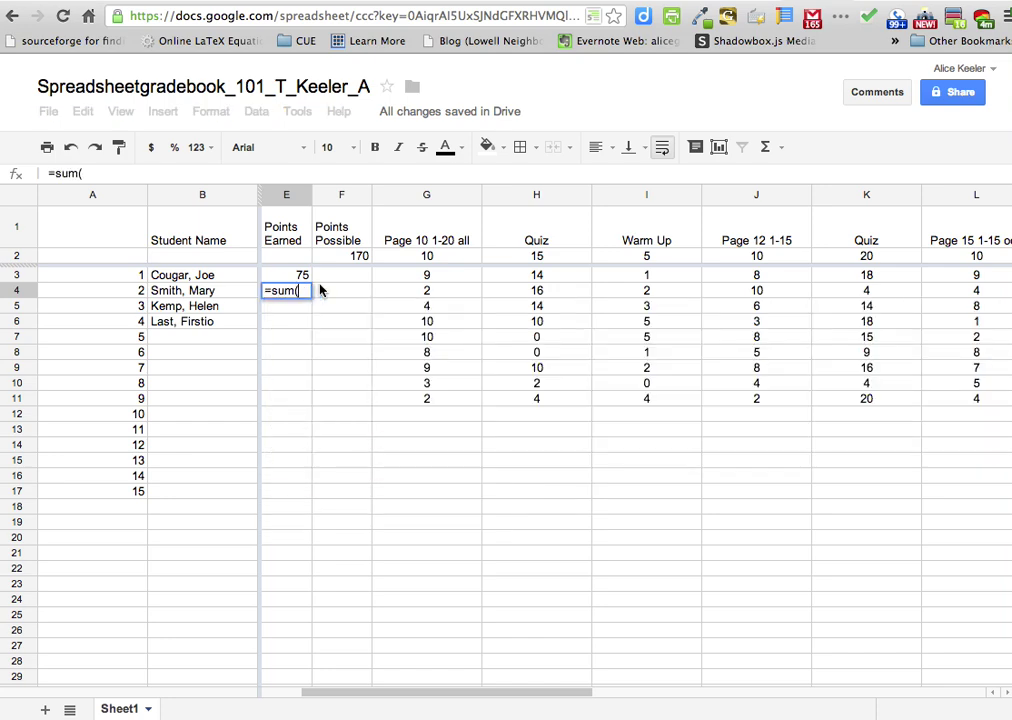
{"action": "left_click_drag", "start_coordinate": [426, 275], "coordinate": [1010, 293]}
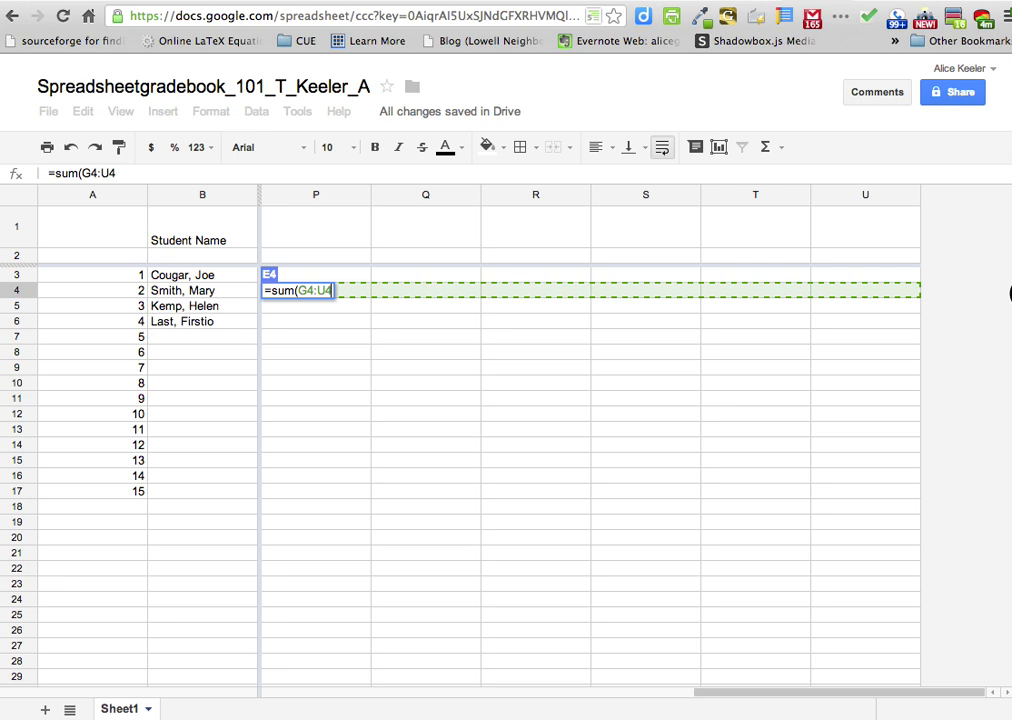
{"action": "type", "text": ")"}
{"action": "key", "text": "Return"}
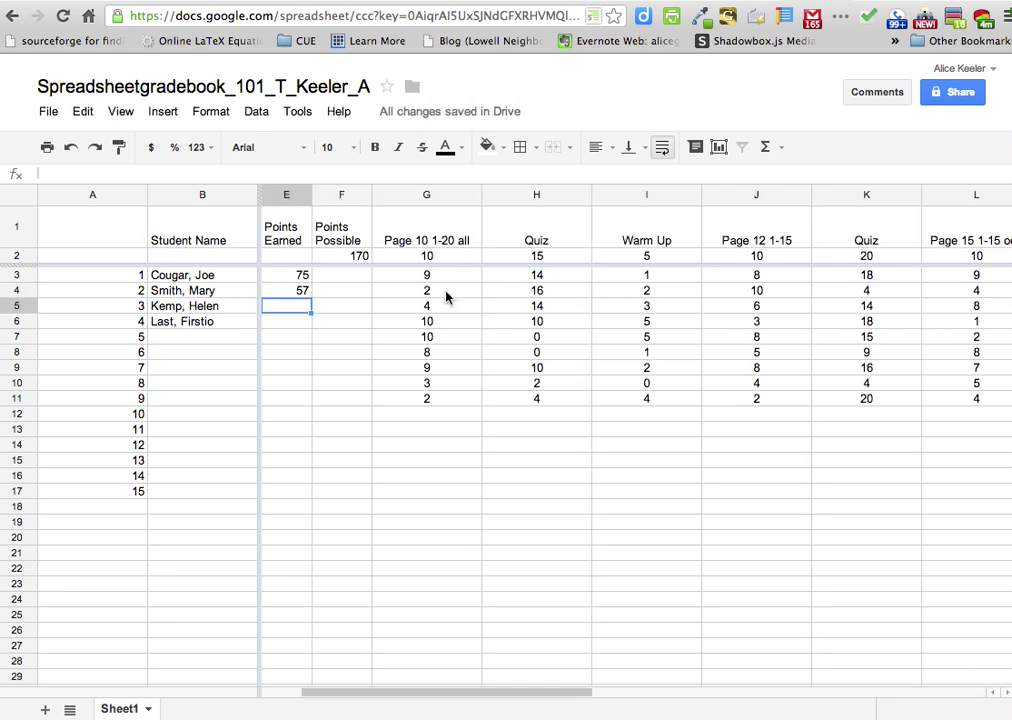
Step: Change the second student's Page 10 score to 10 and the first student's Quiz score to 1
{"action": "left_click", "coordinate": [299, 291]}
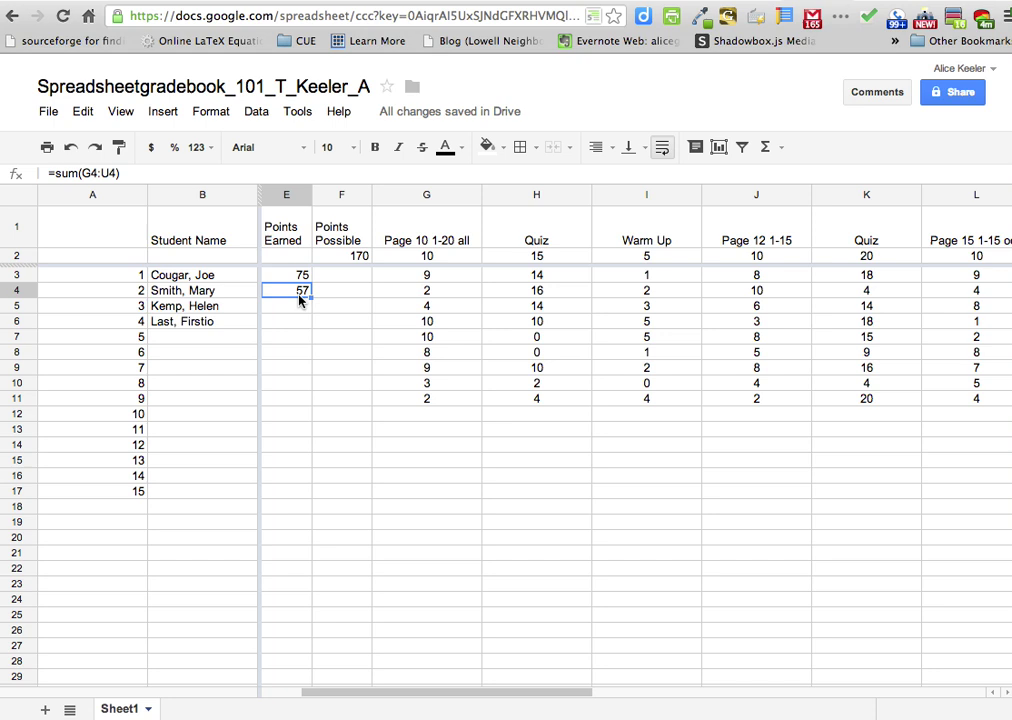
{"action": "left_click", "coordinate": [427, 293]}
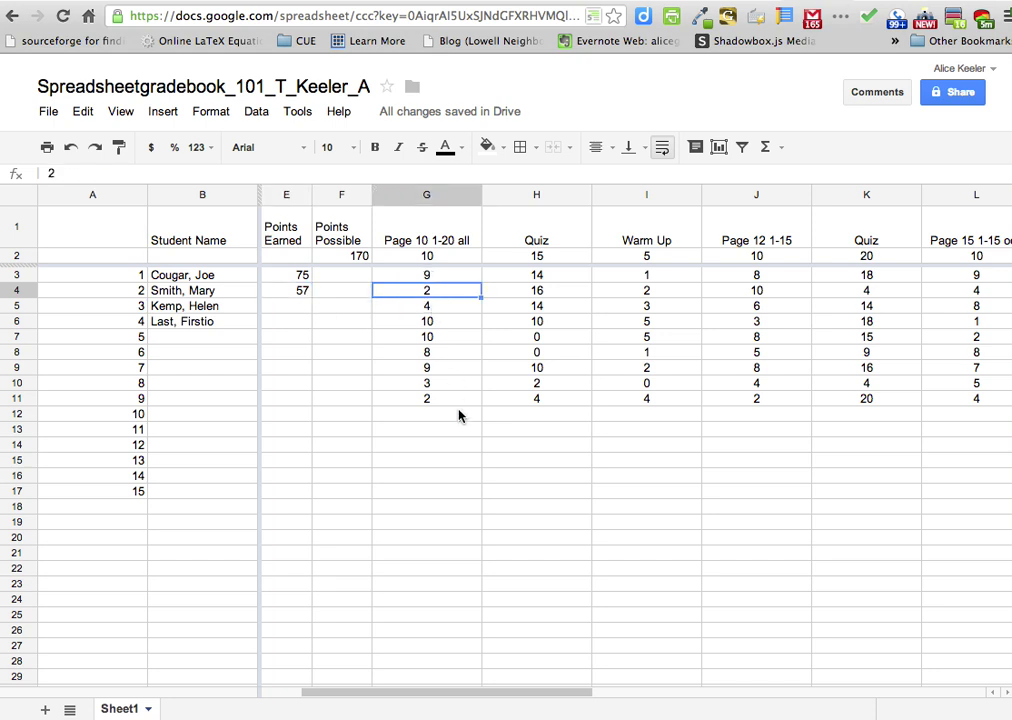
{"action": "type", "text": "10"}
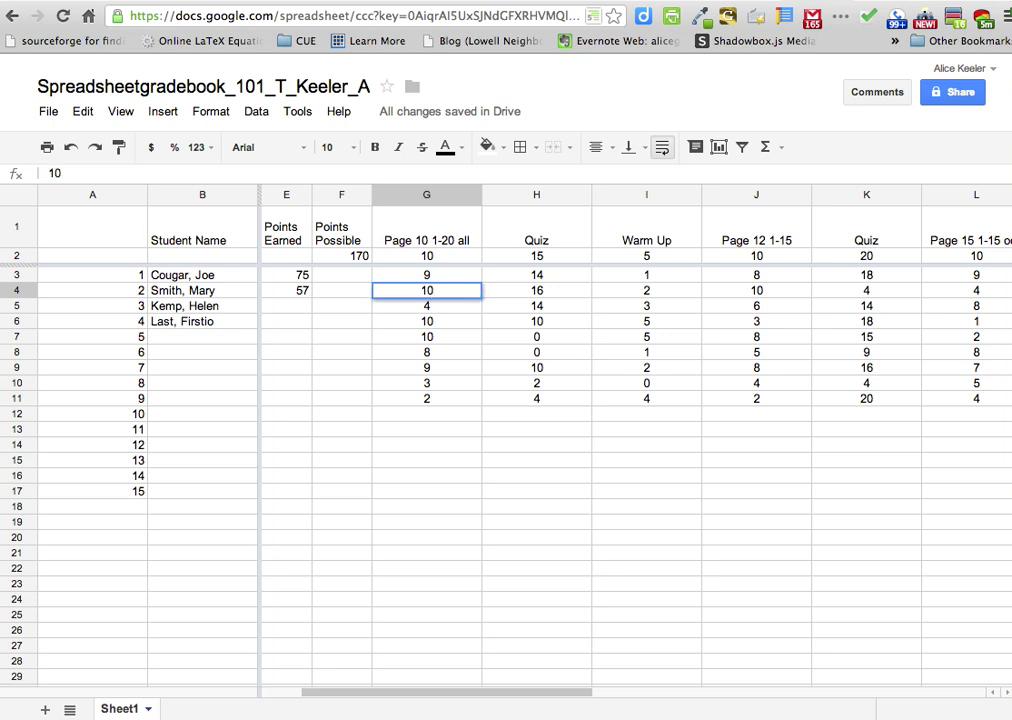
{"action": "key", "text": "Return"}
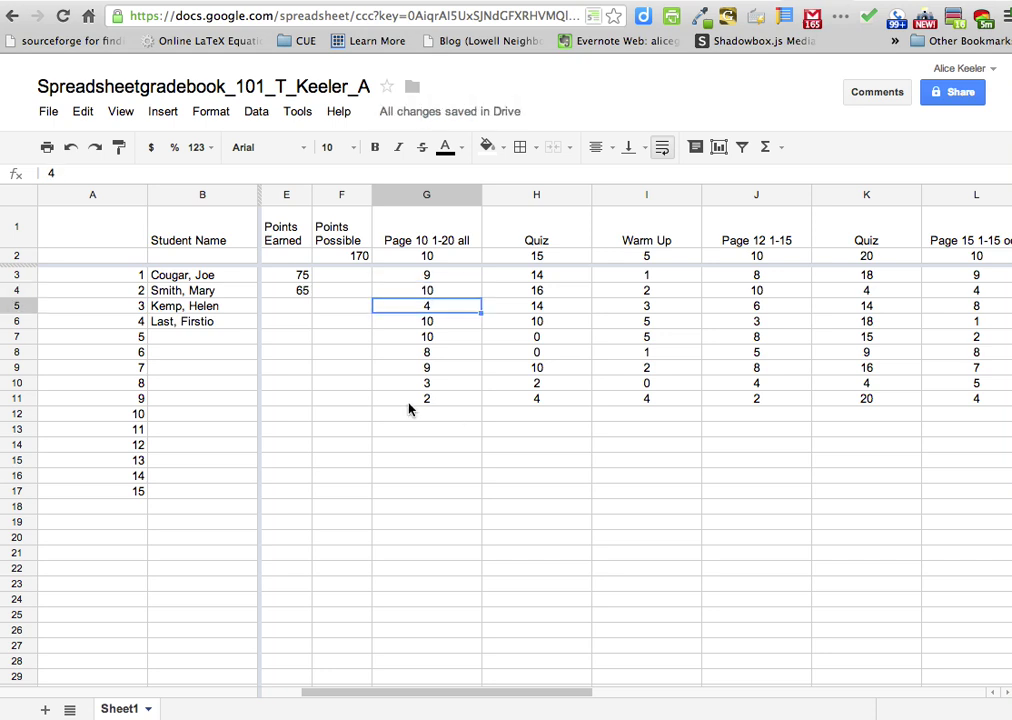
{"action": "left_click", "coordinate": [298, 292]}
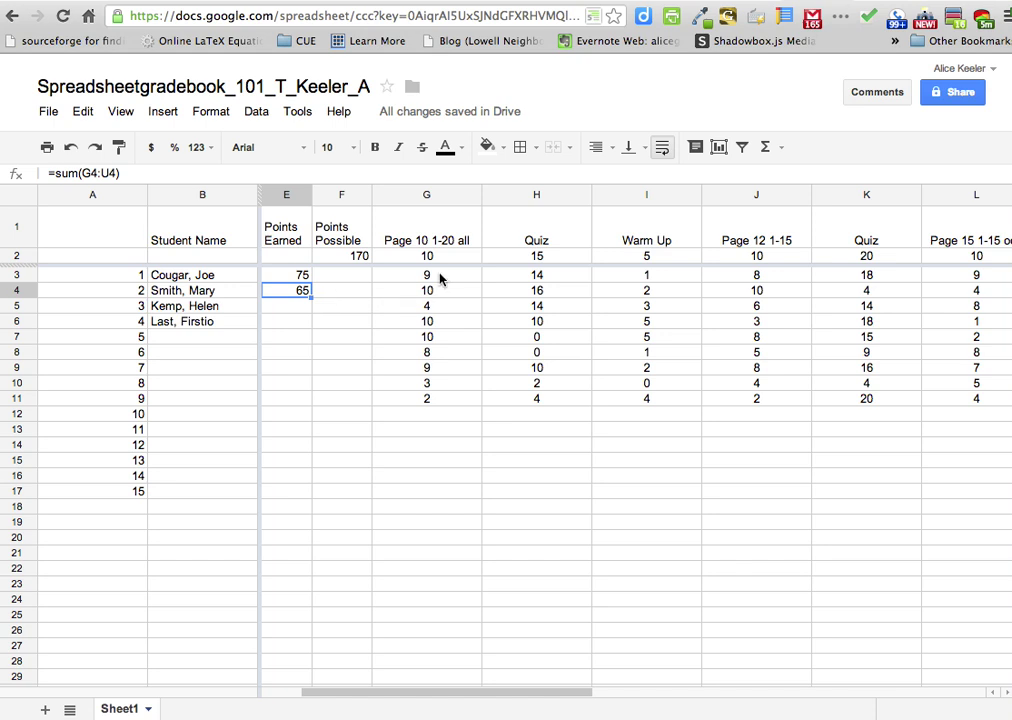
{"action": "left_click", "coordinate": [530, 279]}
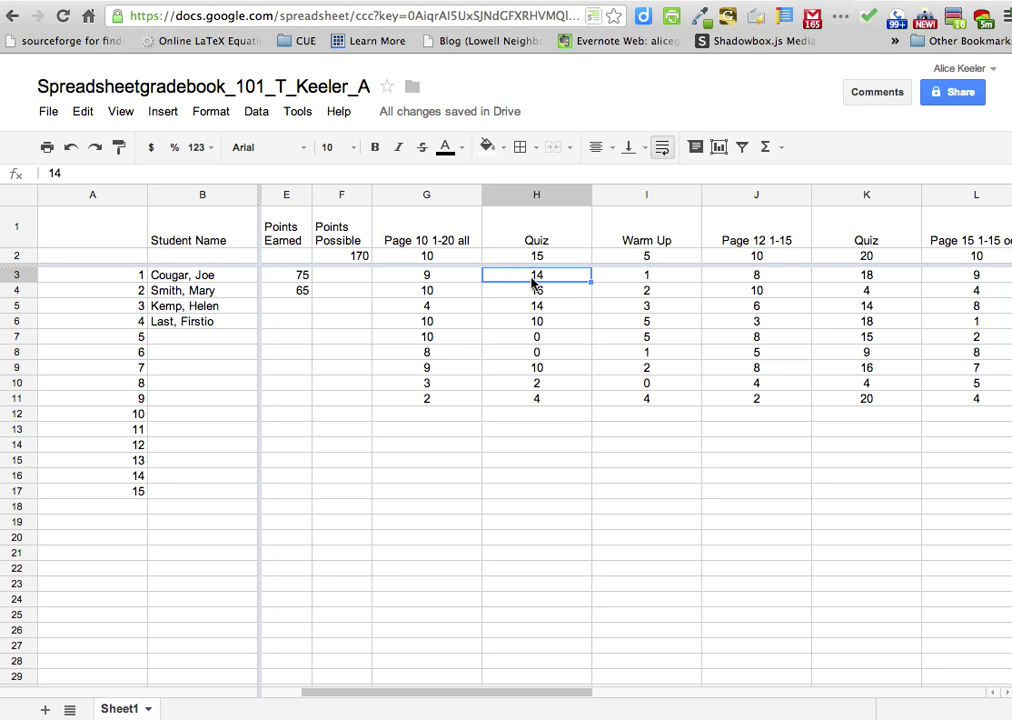
{"action": "type", "text": "1"}
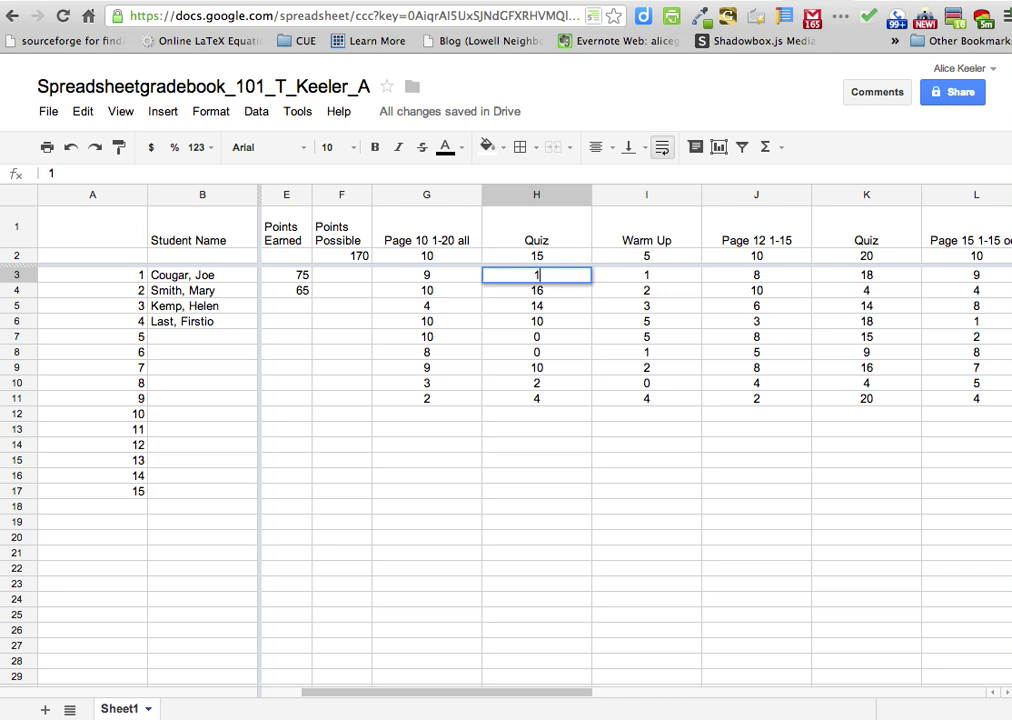
{"action": "key", "text": "Return"}
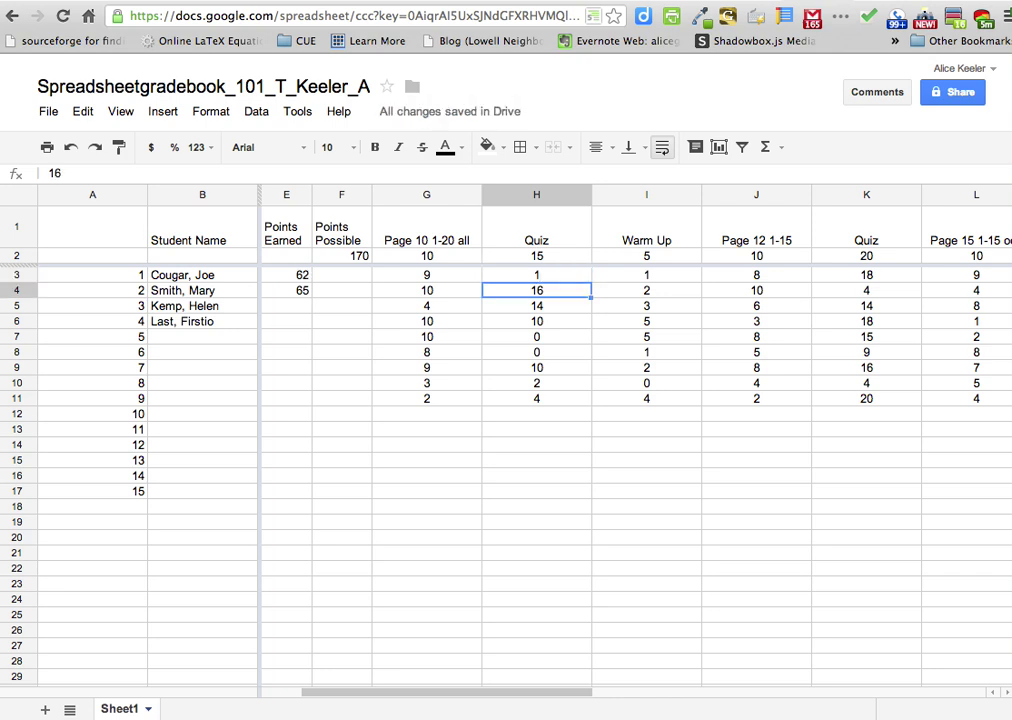
Step: Set the Test scores to 90 for the first student and 89 for the second
{"action": "left_click", "coordinate": [750, 276]}
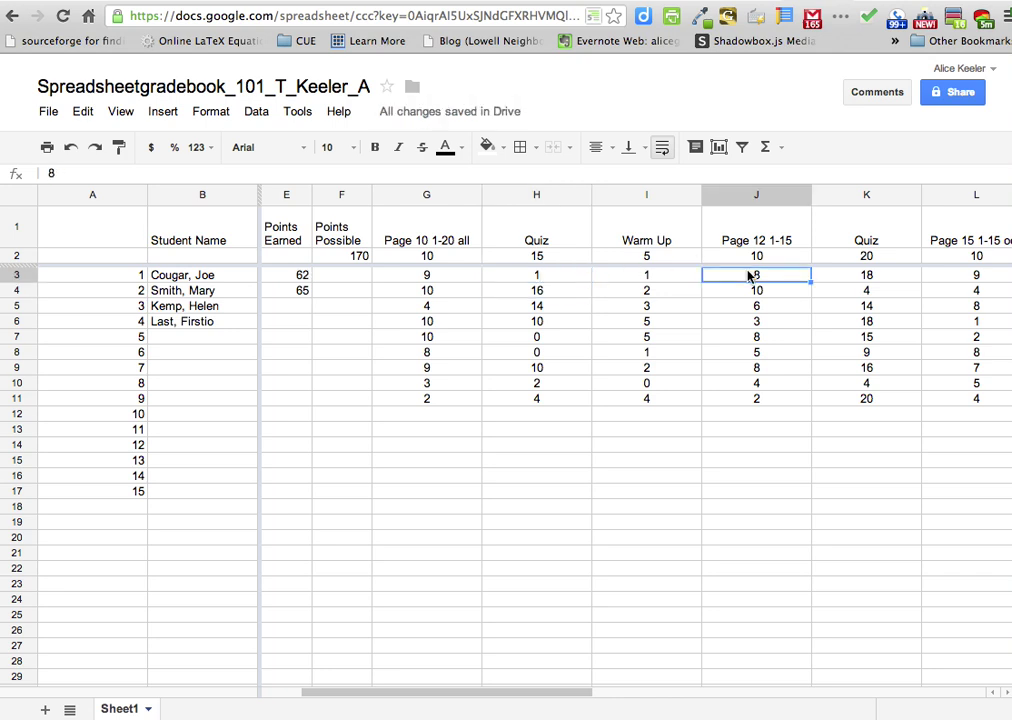
{"action": "key", "text": "Right"}
{"action": "key", "text": "Right"}
{"action": "key", "text": "Right"}
{"action": "key", "text": "Left"}
{"action": "key", "text": "Right"}
{"action": "type", "text": "90"}
{"action": "key", "text": "Return"}
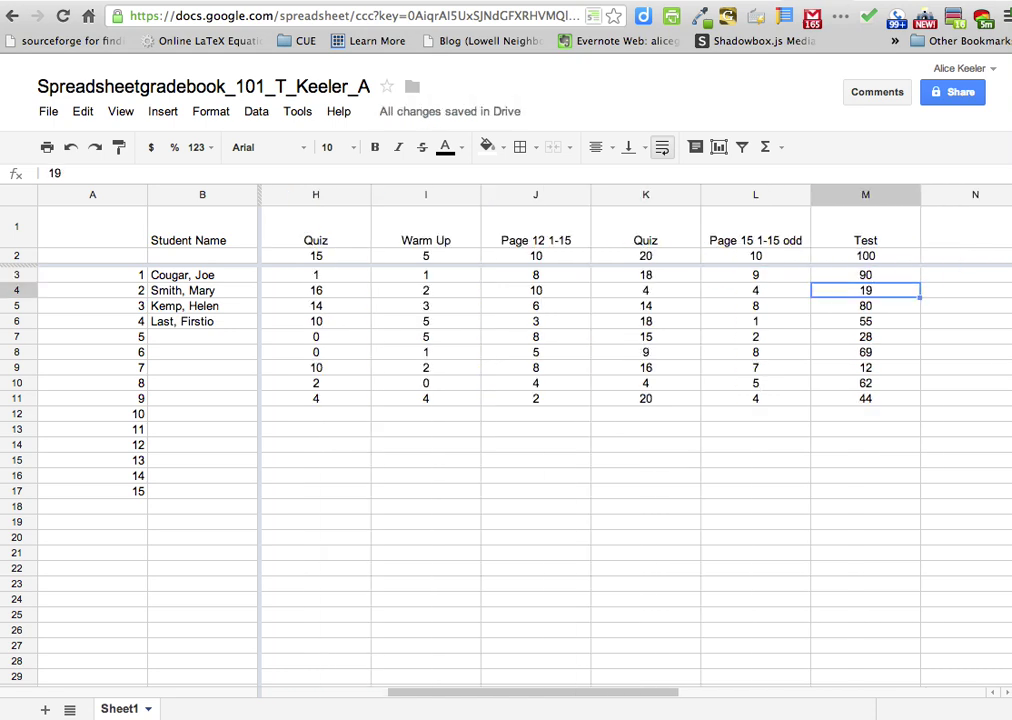
{"action": "type", "text": "89"}
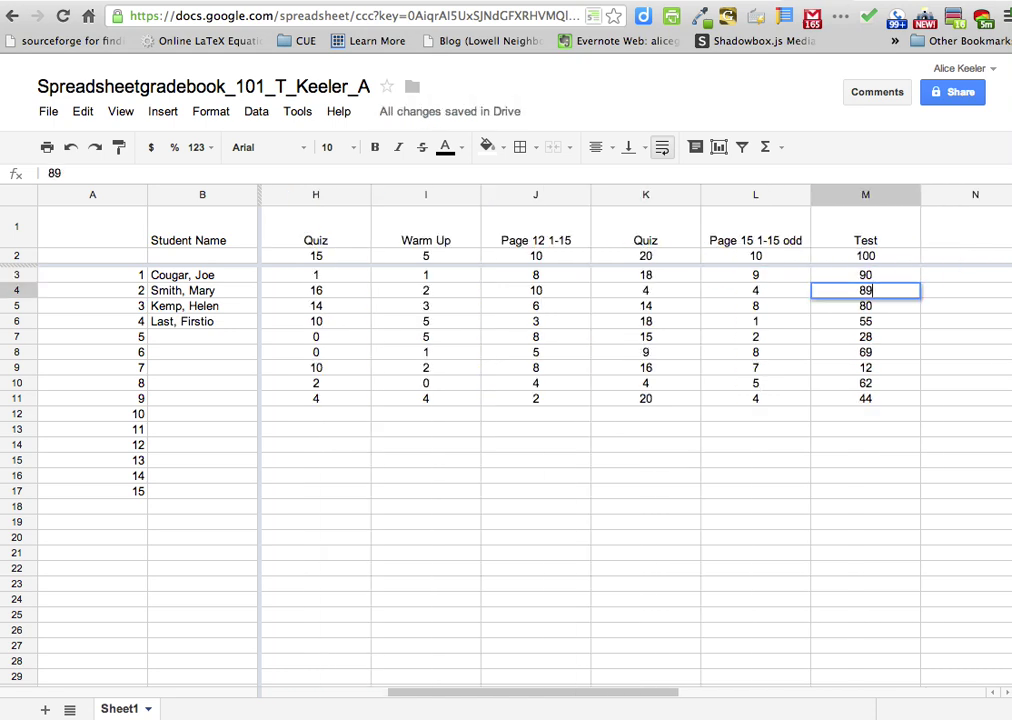
{"action": "key", "text": "Return"}
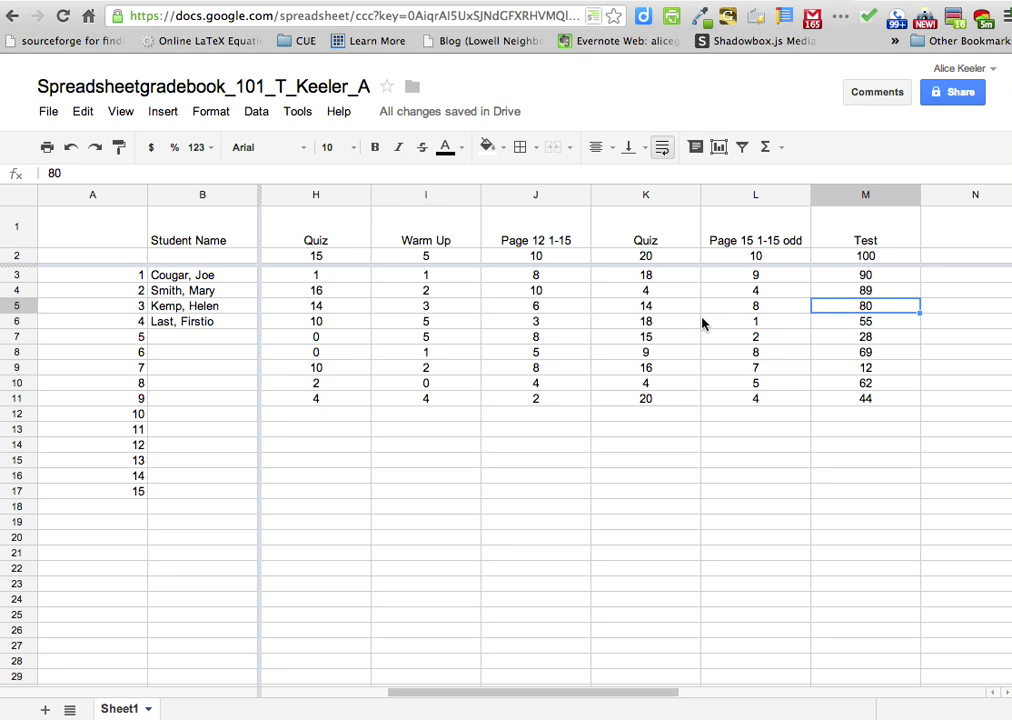
{"action": "key", "text": "Left"}
{"action": "key", "text": "Left"}
{"action": "key", "text": "Left"}
{"action": "key", "text": "Left"}
{"action": "key", "text": "Left"}
{"action": "key", "text": "Left"}
{"action": "key", "text": "Left"}
{"action": "key", "text": "Left"}
{"action": "key", "text": "Left"}
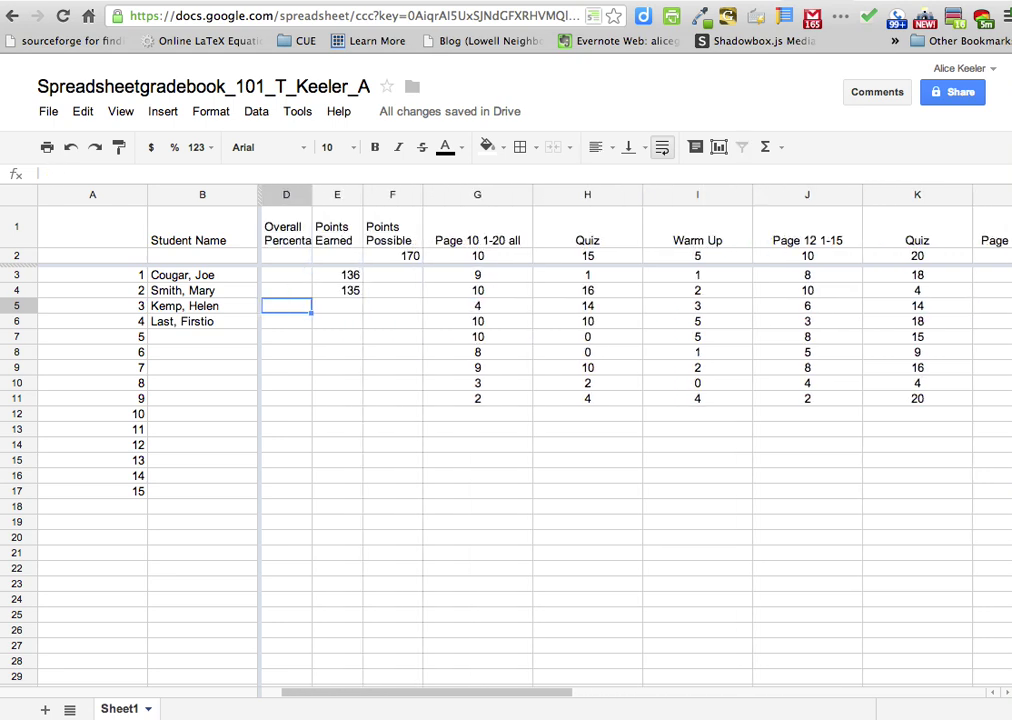
{"action": "key", "text": "Right"}
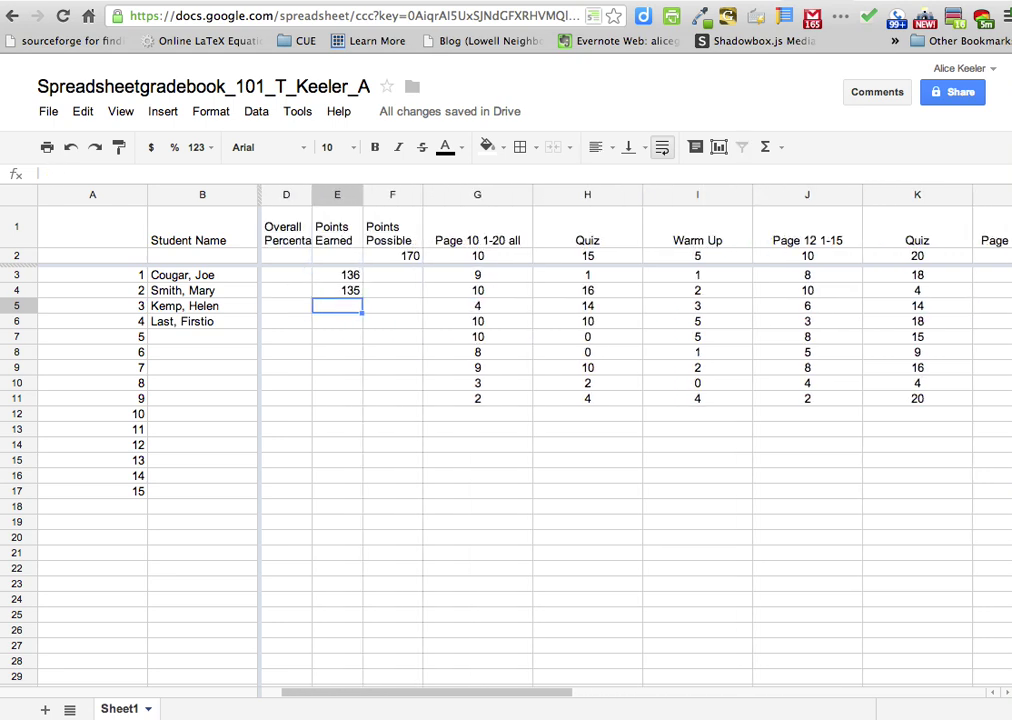
Step: Fill the Points Earned SUM formula from E4 down through E11
{"action": "left_click", "coordinate": [347, 289]}
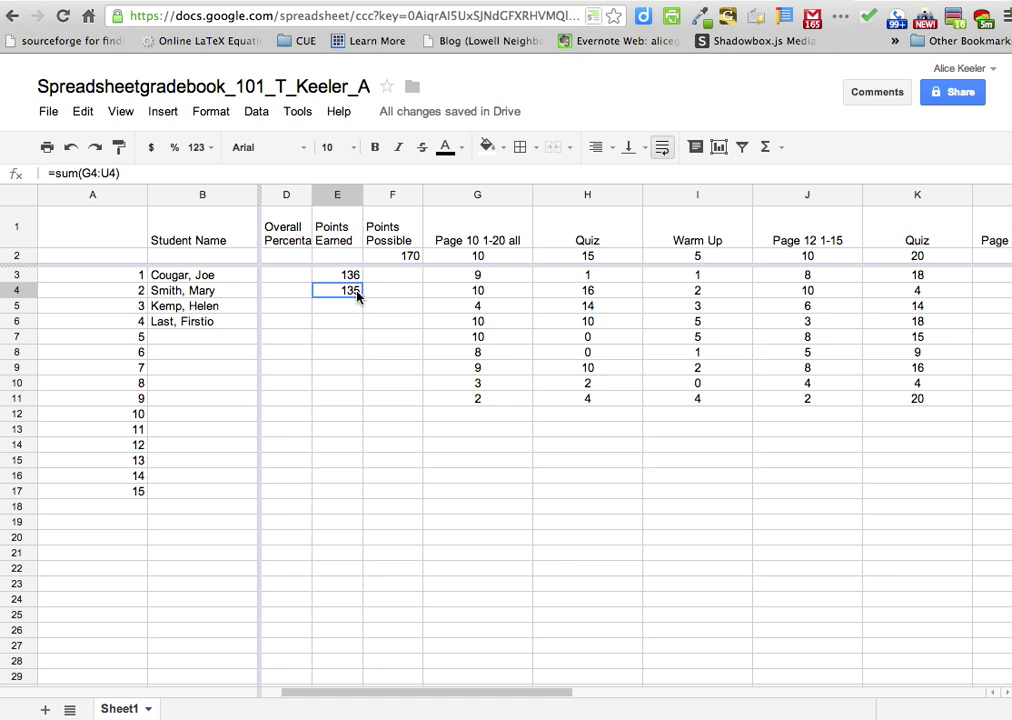
{"action": "left_click_drag", "start_coordinate": [362, 292], "coordinate": [364, 398]}
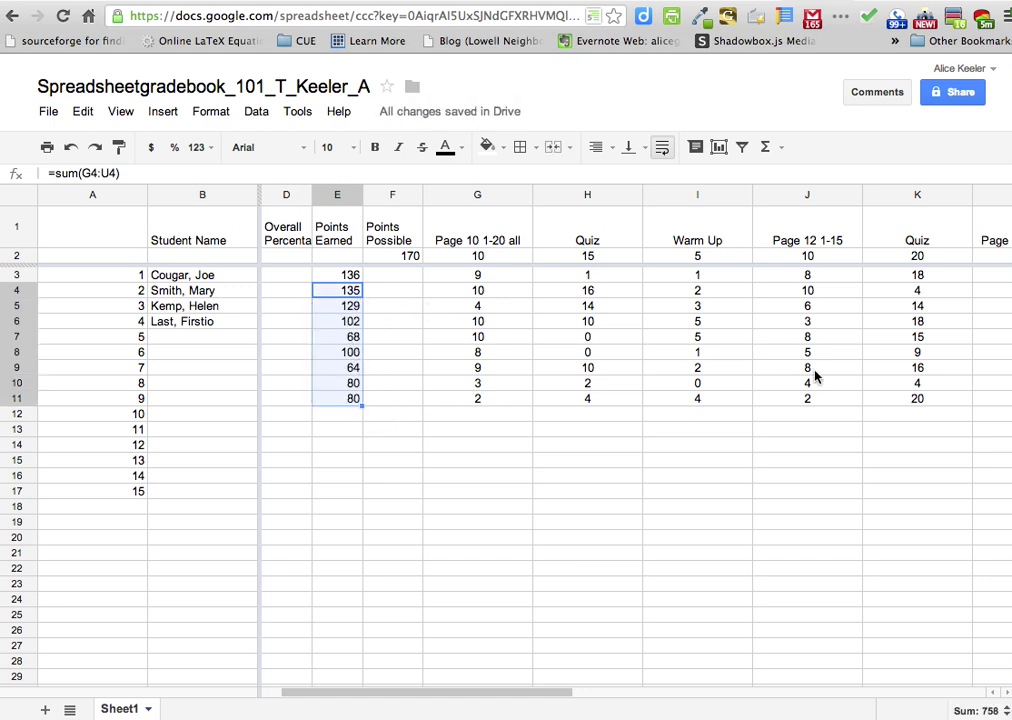
{"action": "left_click", "coordinate": [388, 368]}
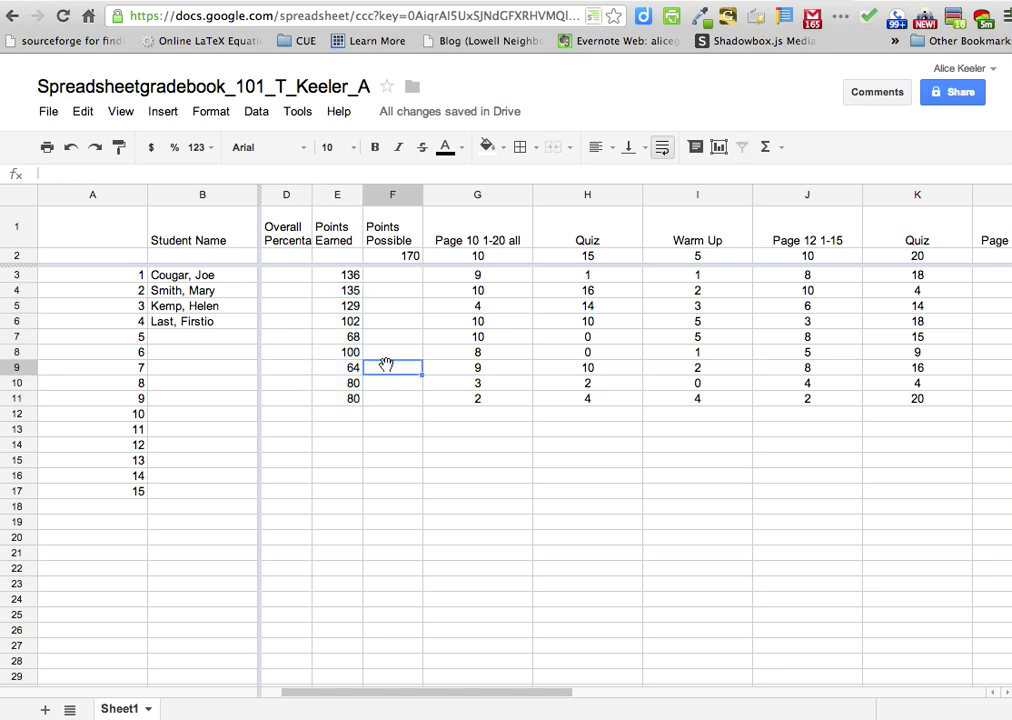
Step: Inspect the filled =sum ranges in E7, E8 and E9, then select the totals in E5:E11
{"action": "left_click", "coordinate": [350, 337]}
{"action": "double_click", "coordinate": [350, 337]}
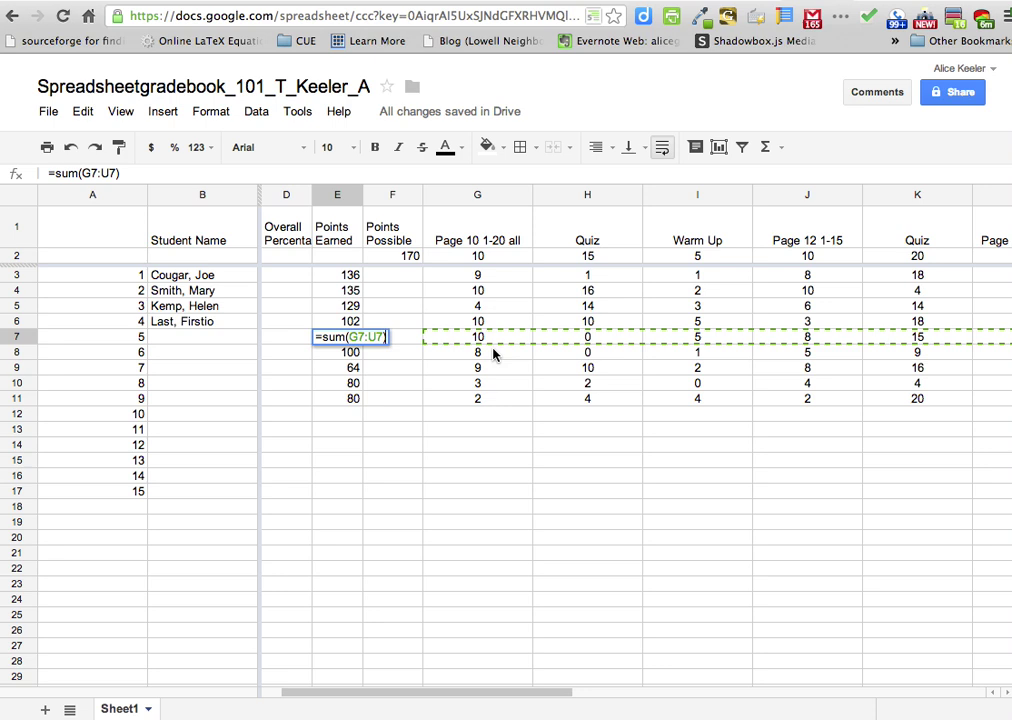
{"action": "scroll", "coordinate": [553, 357], "scroll_direction": "right", "scroll_amount": 10}
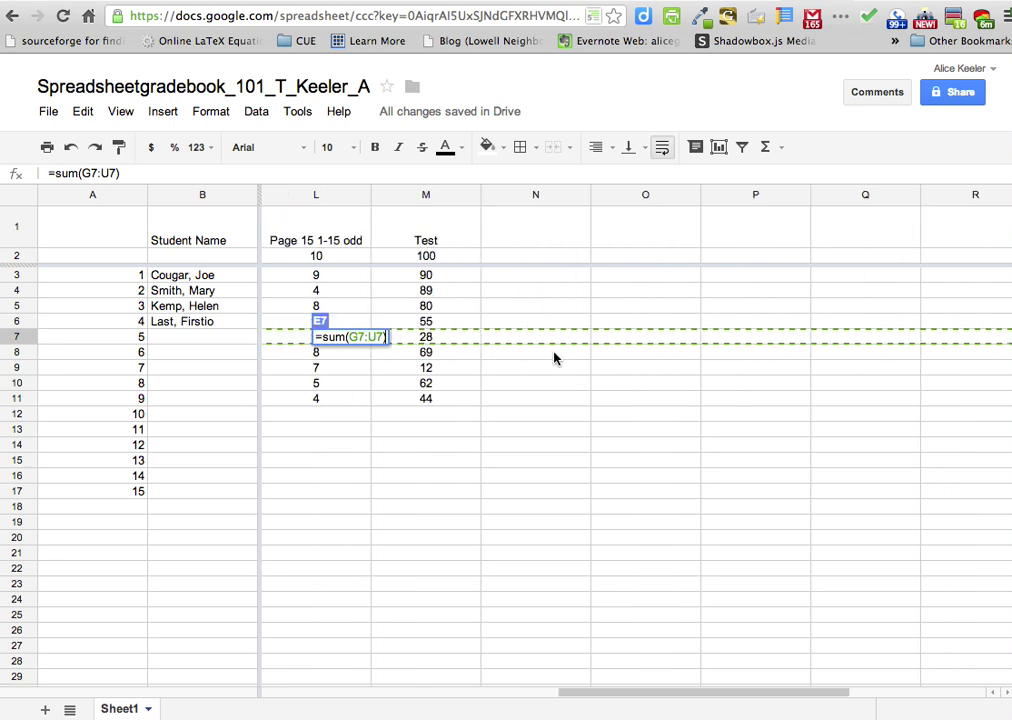
{"action": "scroll", "coordinate": [553, 357], "scroll_direction": "left", "scroll_amount": 10}
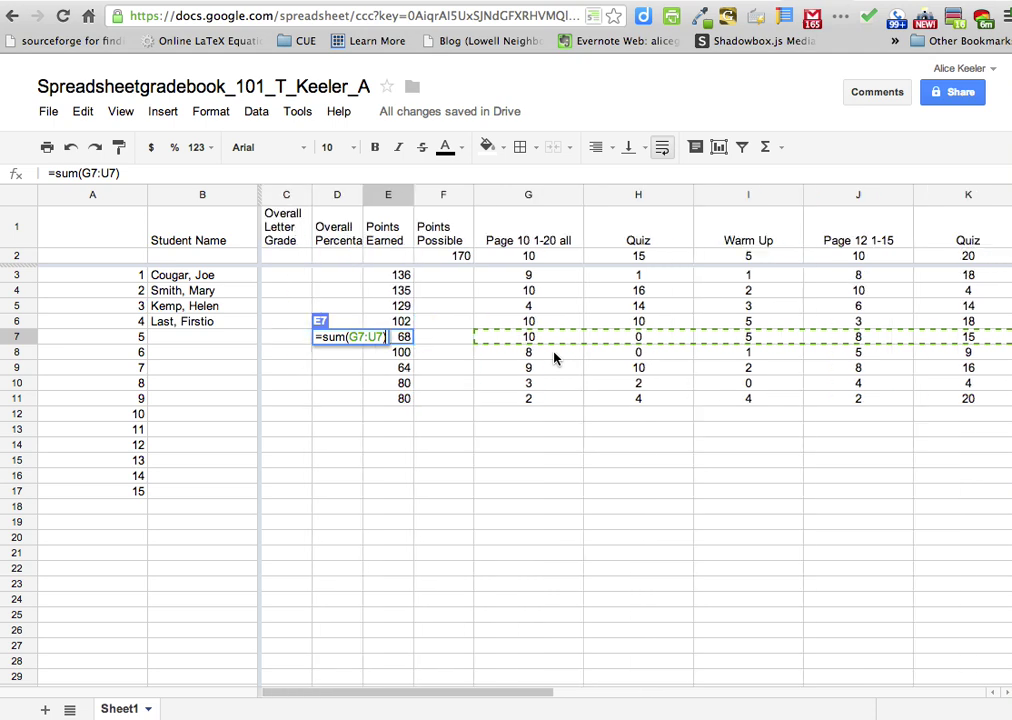
{"action": "key", "text": "Return"}
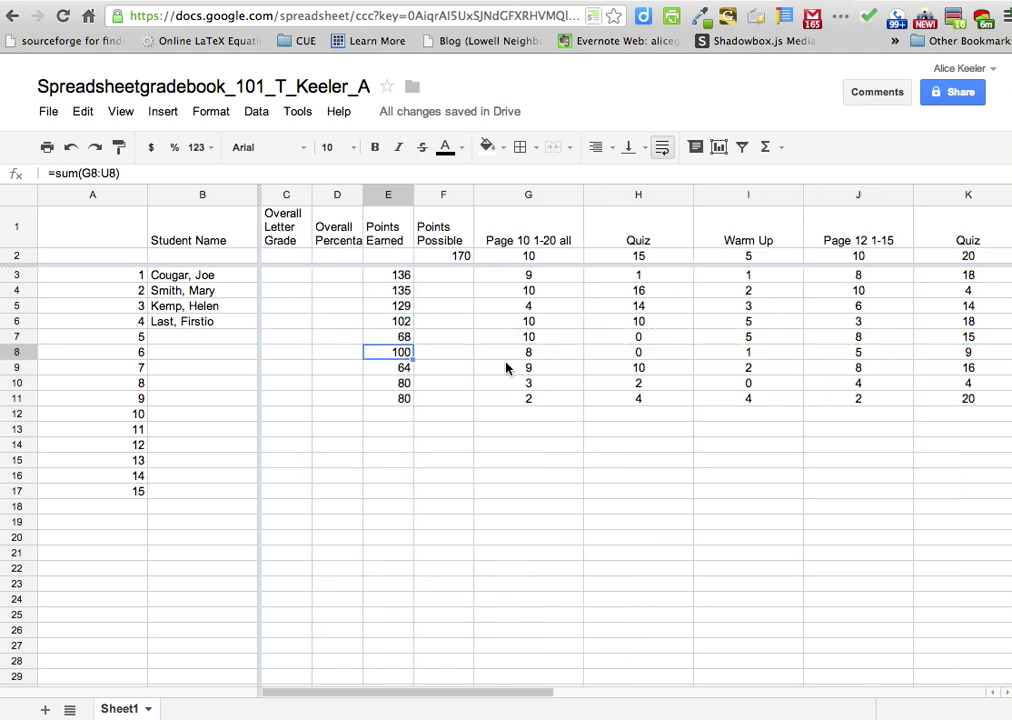
{"action": "double_click", "coordinate": [396, 358]}
{"action": "key", "text": "Return"}
{"action": "left_click", "coordinate": [390, 369]}
{"action": "double_click", "coordinate": [390, 369]}
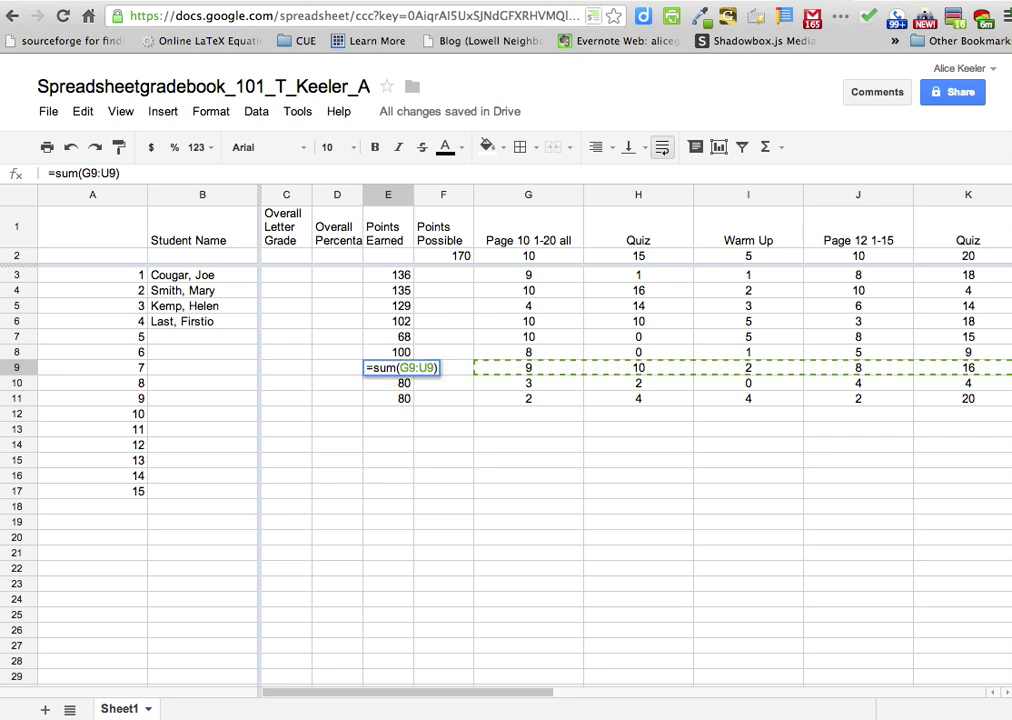
{"action": "key", "text": "Return"}
{"action": "left_click_drag", "start_coordinate": [395, 306], "coordinate": [397, 397]}
{"action": "key", "text": "Delete"}
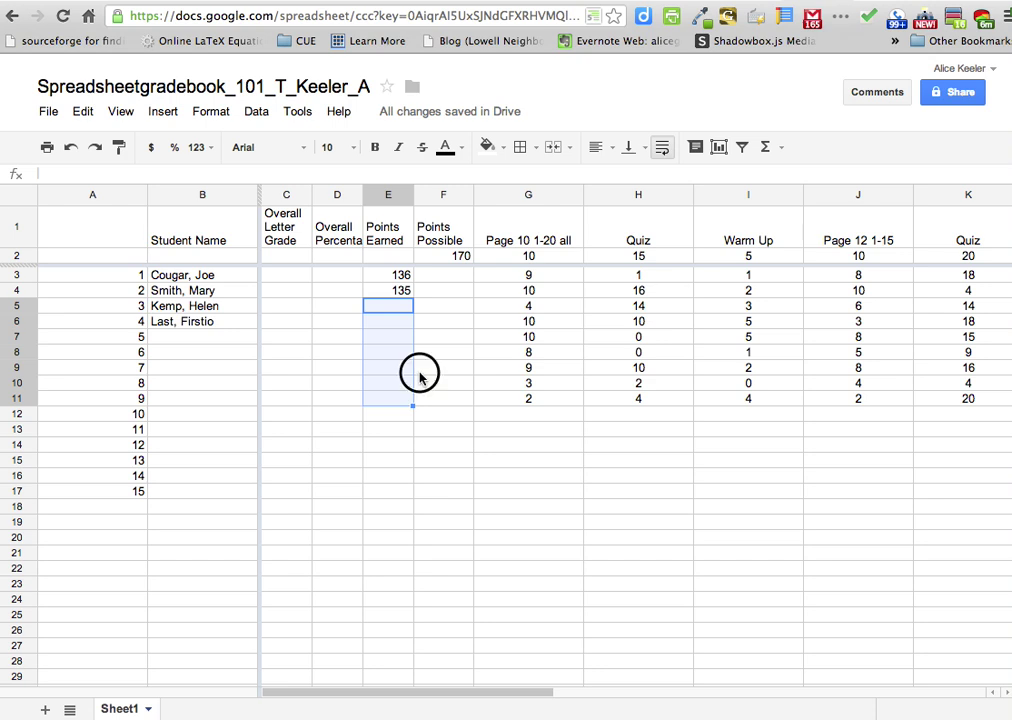
{"action": "left_click", "coordinate": [418, 370]}
{"action": "left_click", "coordinate": [396, 292]}
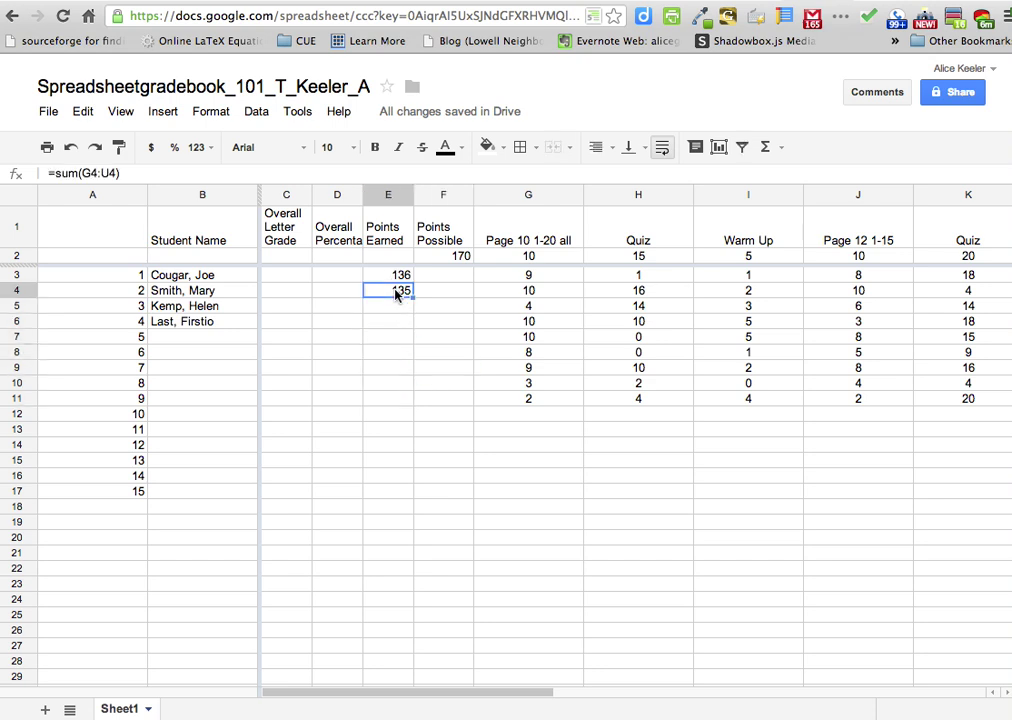
{"action": "double_click", "coordinate": [396, 292]}
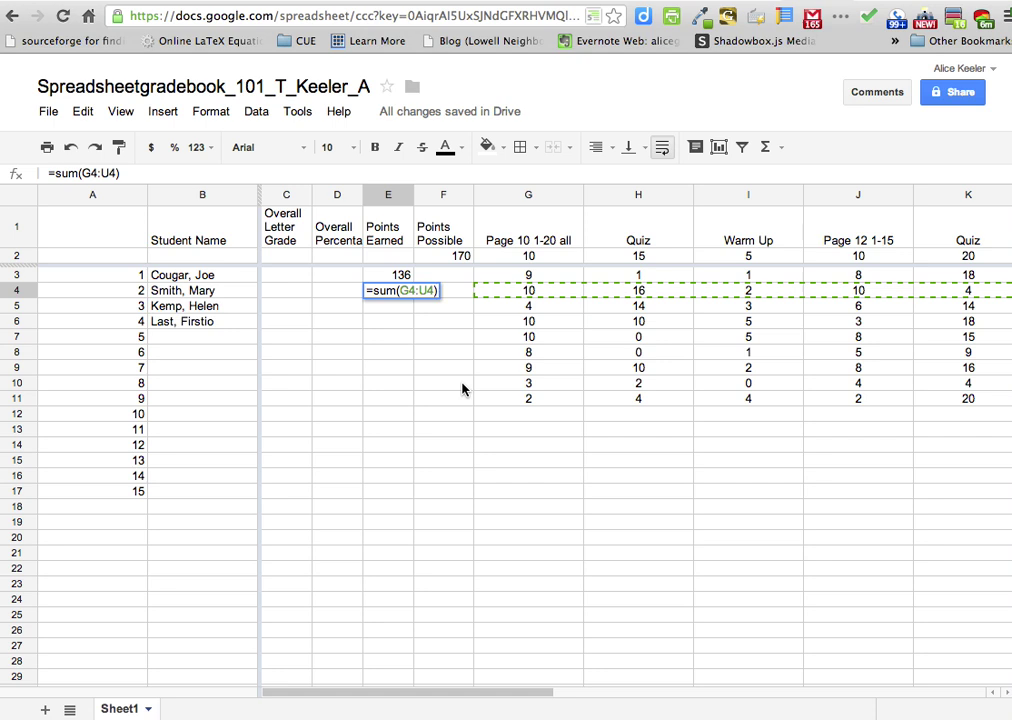
{"action": "key", "text": "Return"}
{"action": "left_click", "coordinate": [407, 293]}
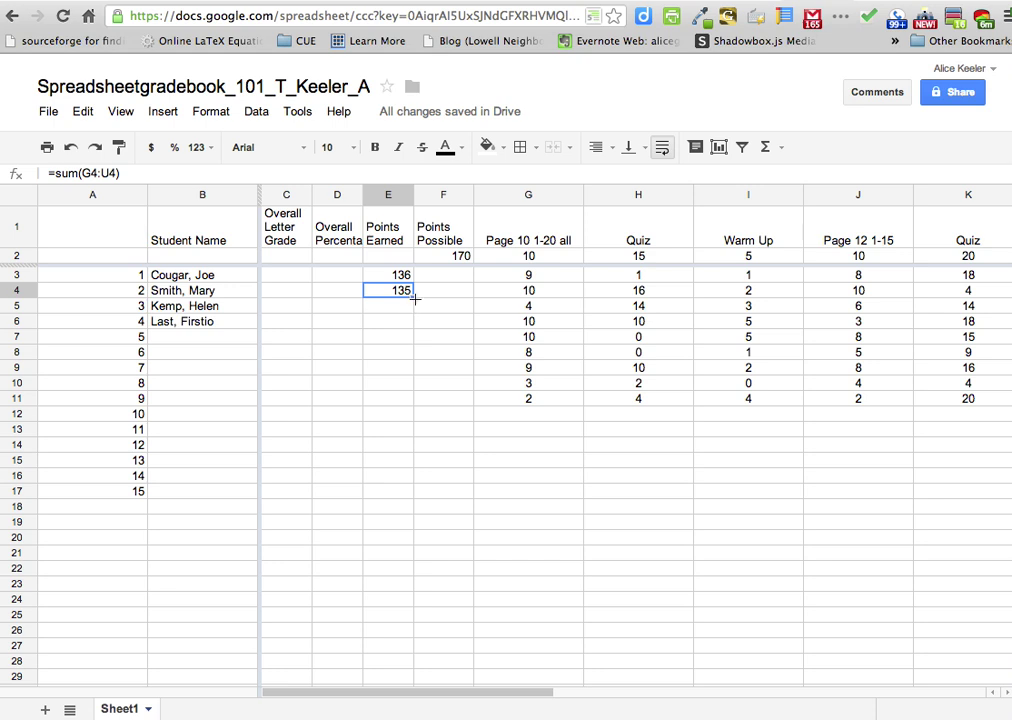
{"action": "left_click", "coordinate": [413, 298]}
{"action": "left_click_drag", "start_coordinate": [413, 298], "coordinate": [404, 400]}
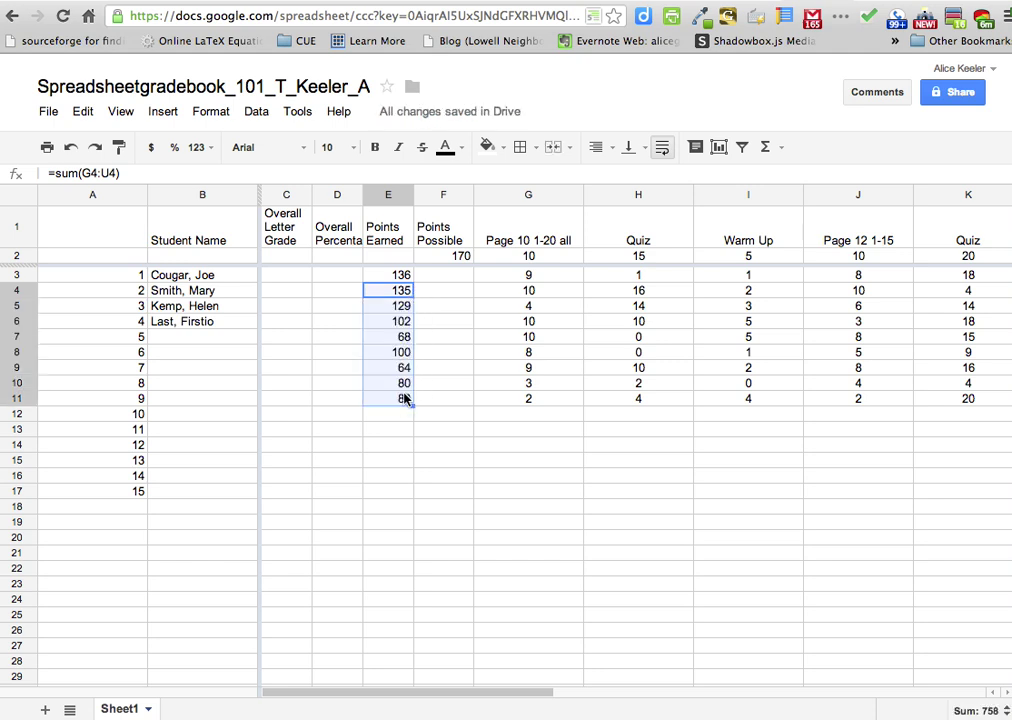
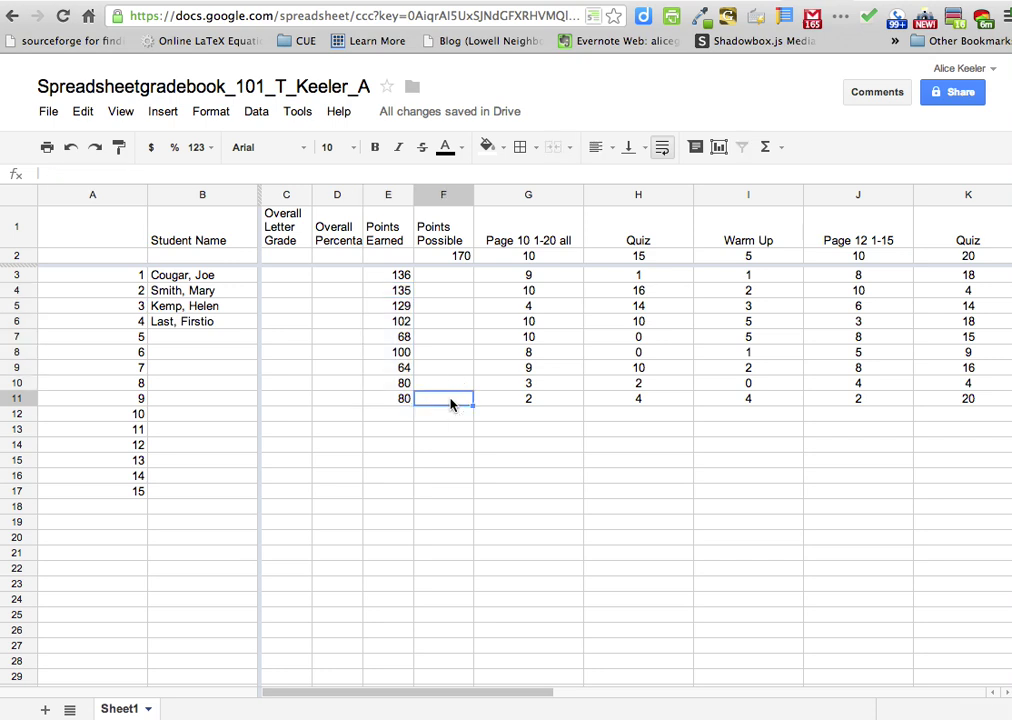
Step: Enter =E3/F2 in D3 for the first student's percentage and fill it down to D11
{"action": "left_click", "coordinate": [343, 281]}
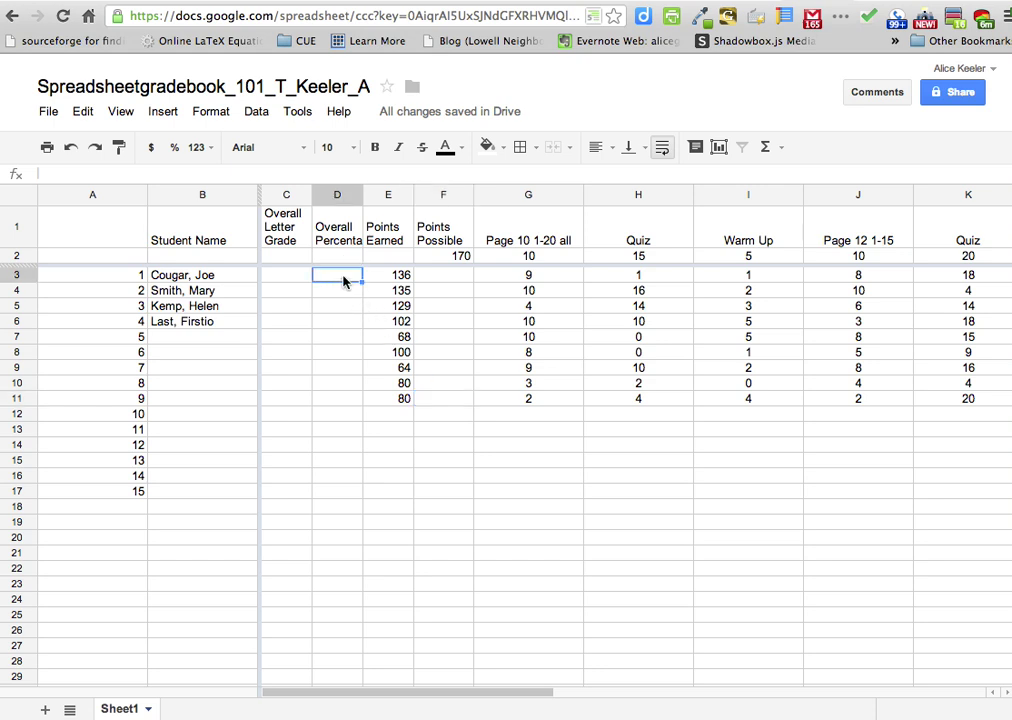
{"action": "type", "text": "="}
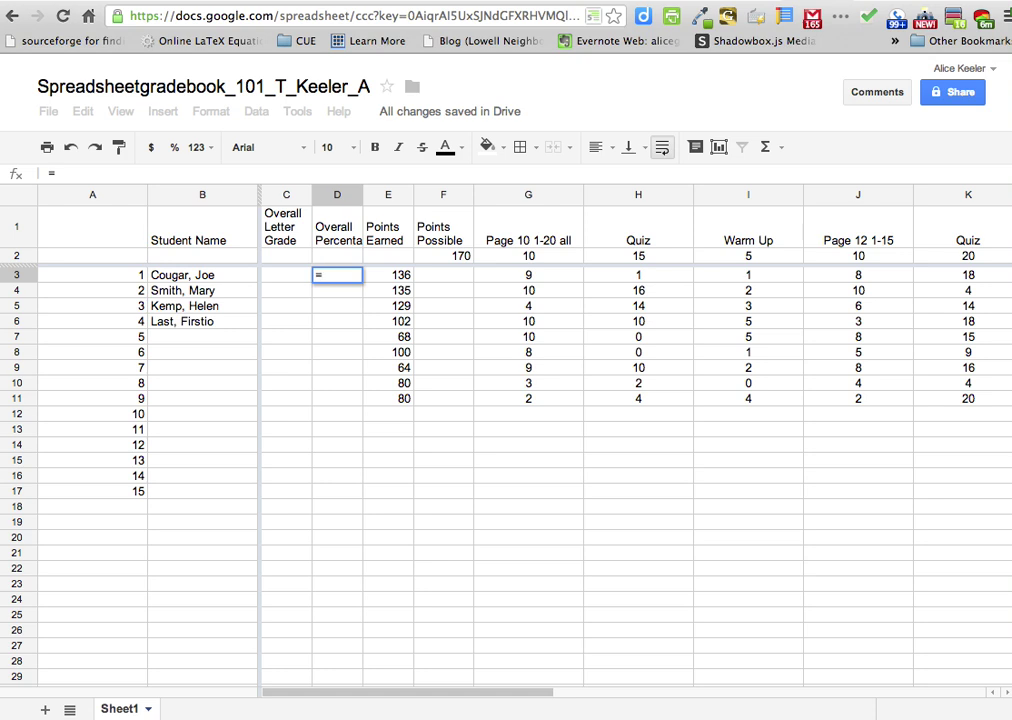
{"action": "left_click", "coordinate": [393, 276]}
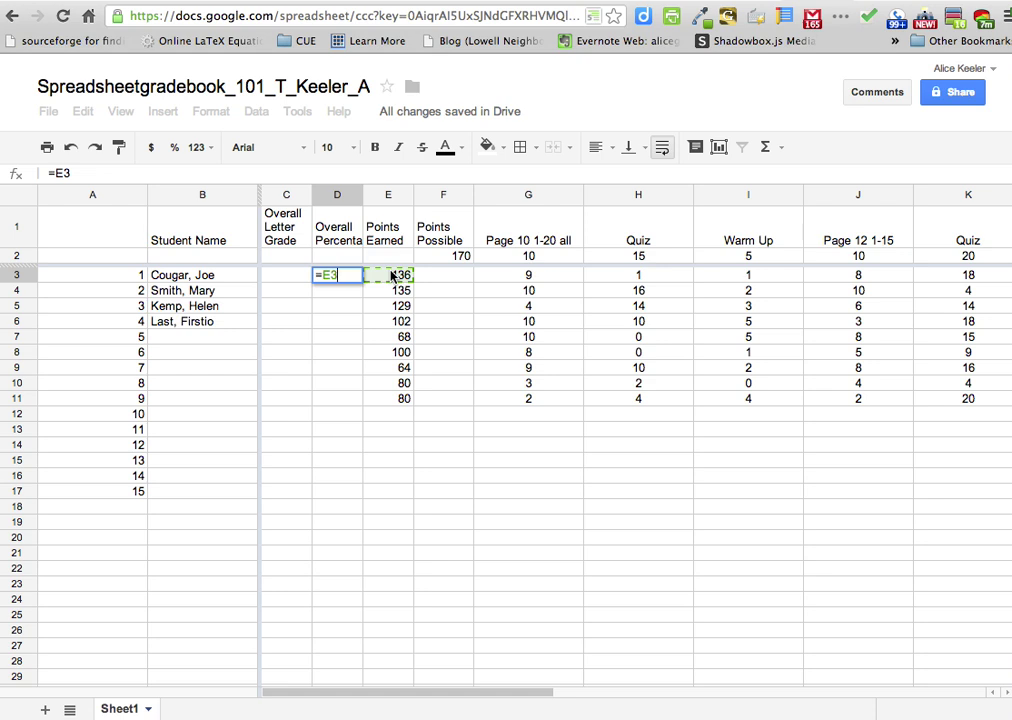
{"action": "type", "text": "/"}
{"action": "left_click", "coordinate": [437, 259]}
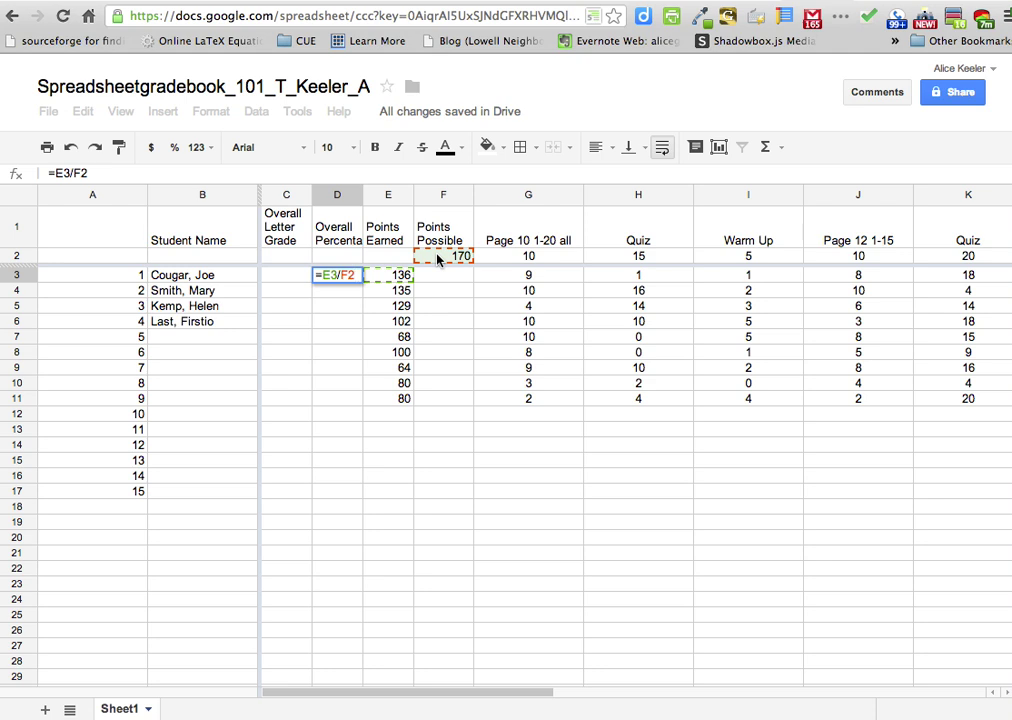
{"action": "key", "text": "Return"}
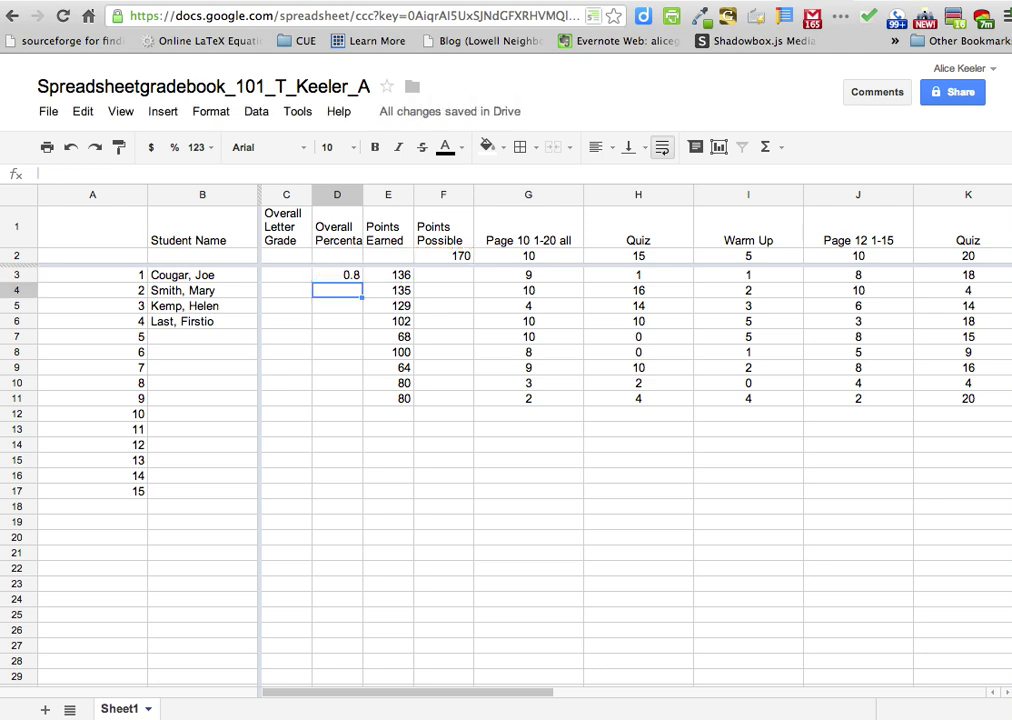
{"action": "left_click", "coordinate": [345, 275]}
{"action": "left_click_drag", "start_coordinate": [361, 281], "coordinate": [361, 398]}
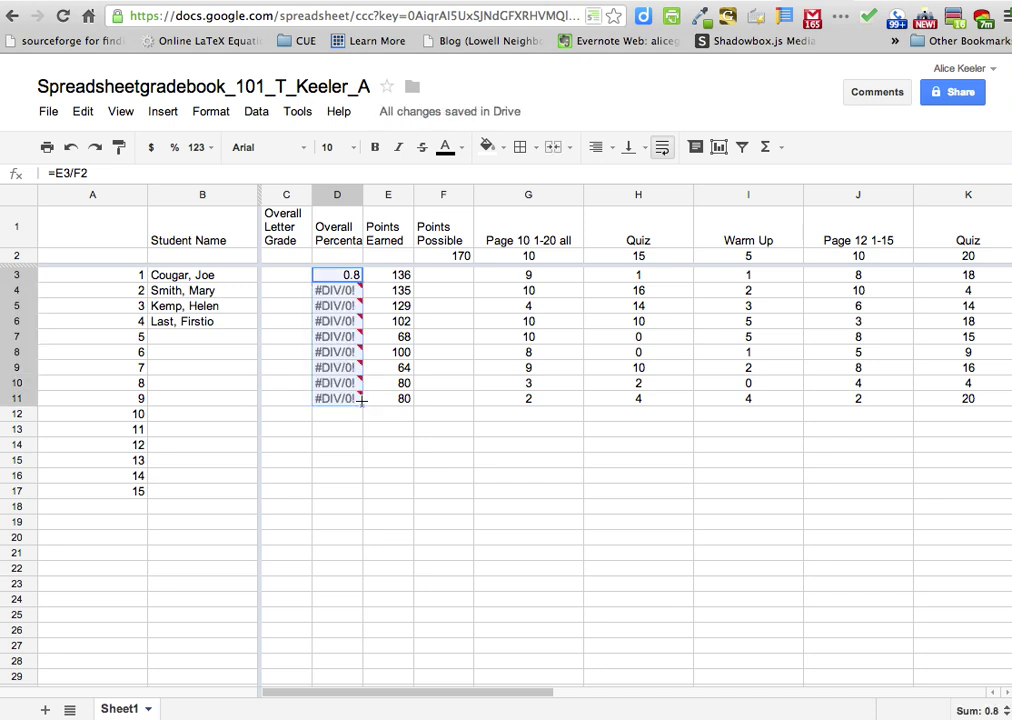
Step: Inspect the formula behind the #DIV/0! error in D7 without changing it
{"action": "mouse_move", "coordinate": [341, 364]}
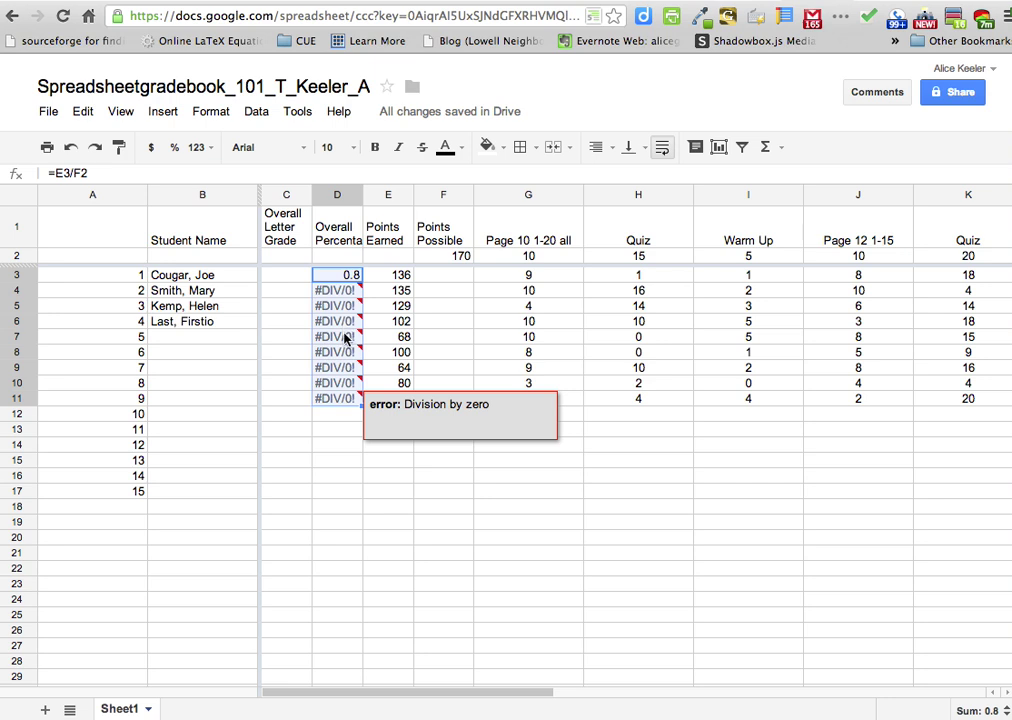
{"action": "left_click", "coordinate": [344, 338]}
{"action": "double_click", "coordinate": [344, 338]}
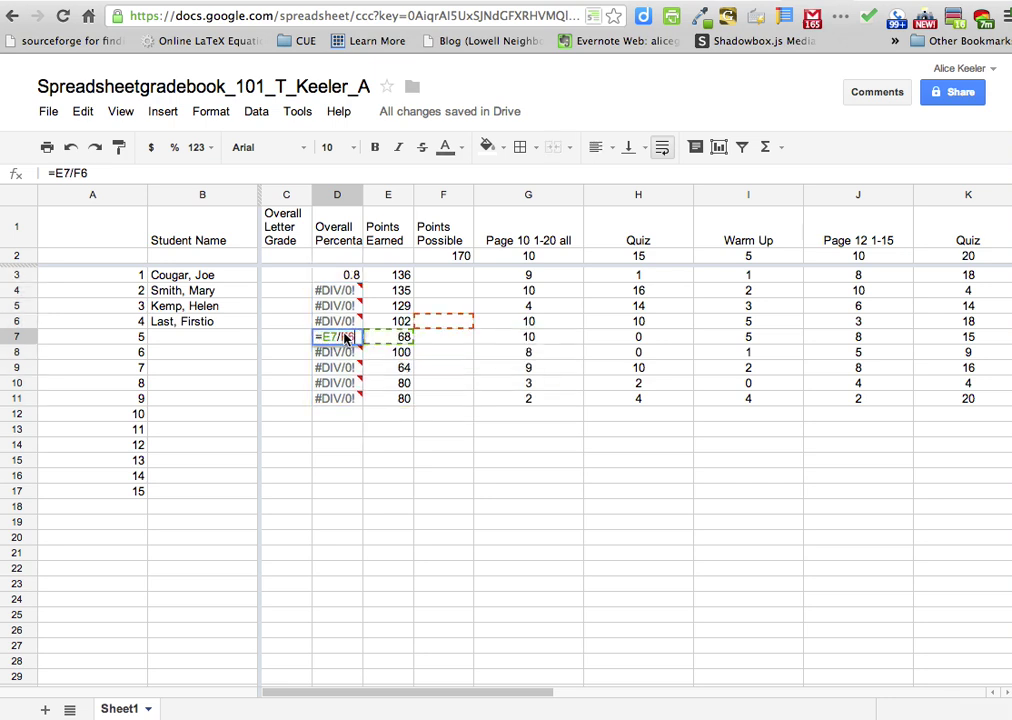
{"action": "mouse_move", "coordinate": [352, 352]}
{"action": "key", "text": "Escape"}
Step: Change D3 to =E3/$F$2 with an absolute F2 reference and recopy it down to D11
{"action": "left_click", "coordinate": [345, 279]}
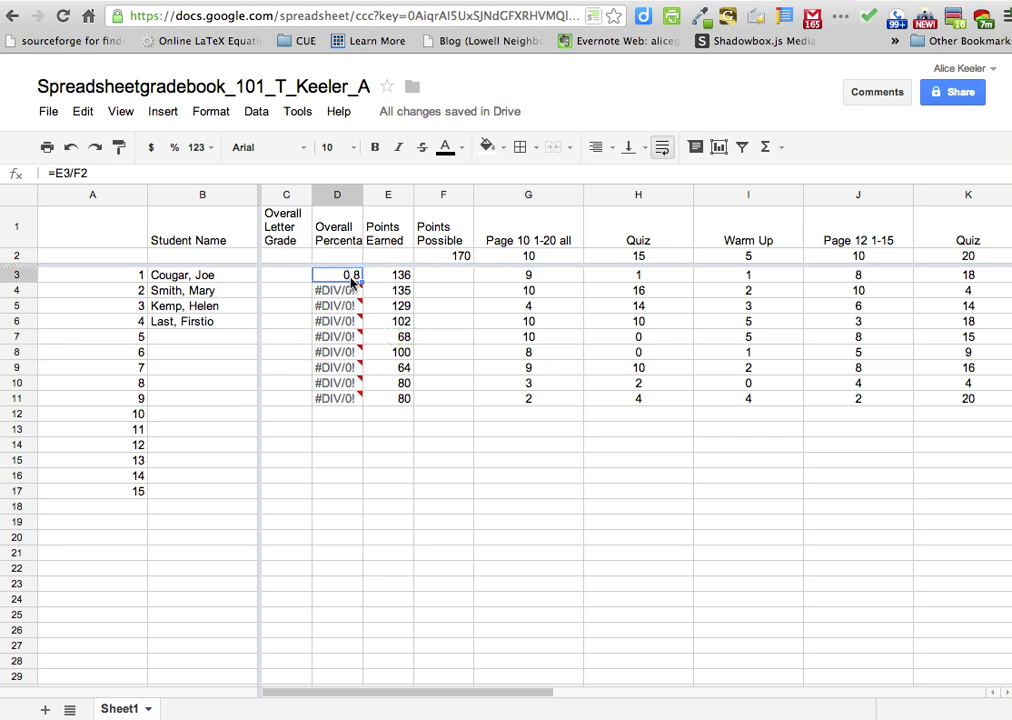
{"action": "double_click", "coordinate": [348, 280]}
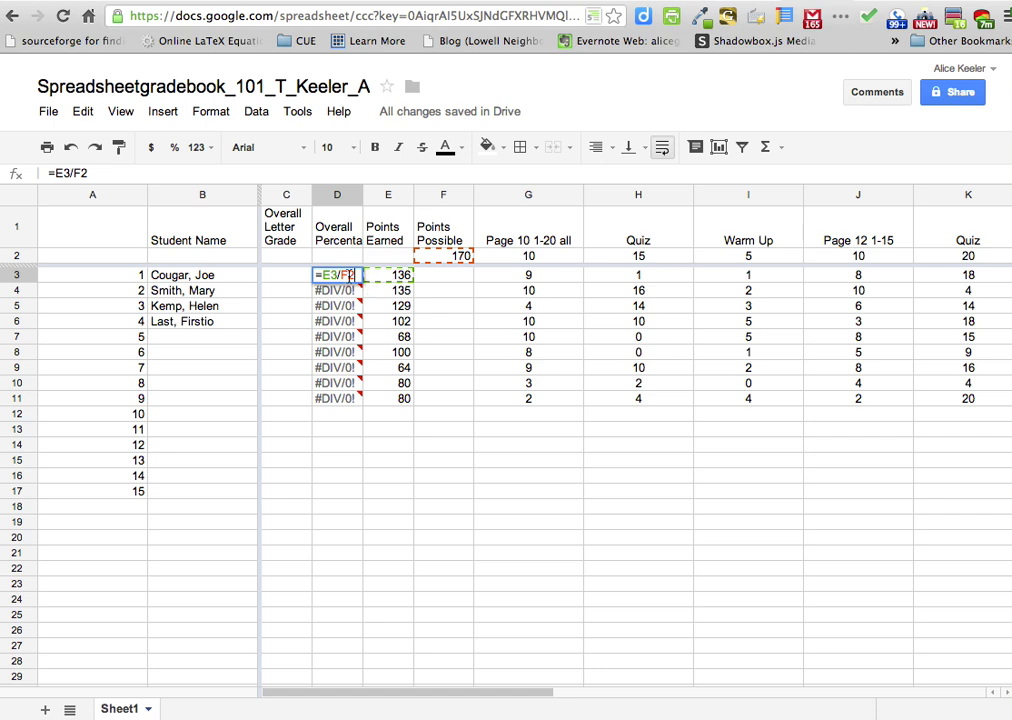
{"action": "left_click", "coordinate": [344, 275]}
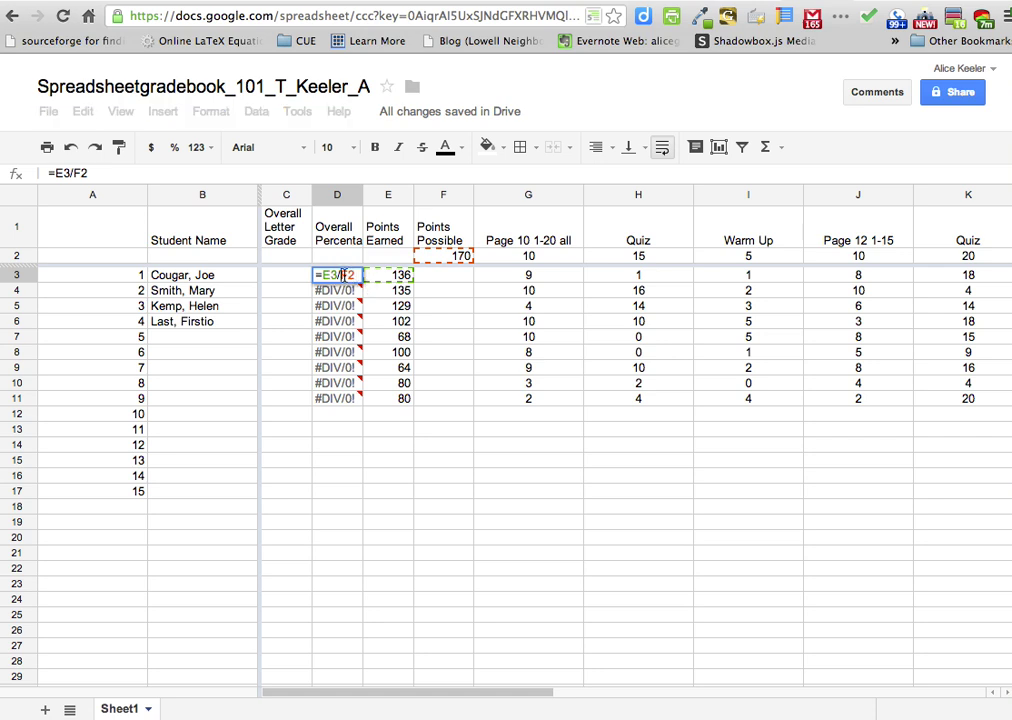
{"action": "type", "text": "$"}
{"action": "mouse_move", "coordinate": [350, 292]}
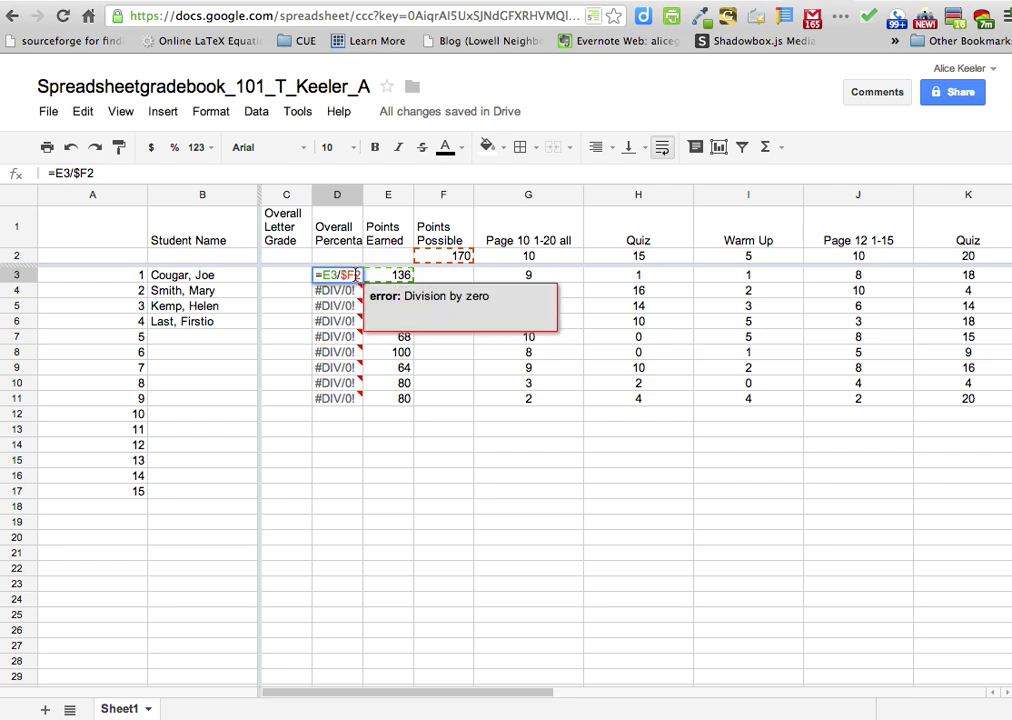
{"action": "key", "text": "Right"}
{"action": "type", "text": "$"}
{"action": "key", "text": "Return"}
{"action": "left_click", "coordinate": [341, 277]}
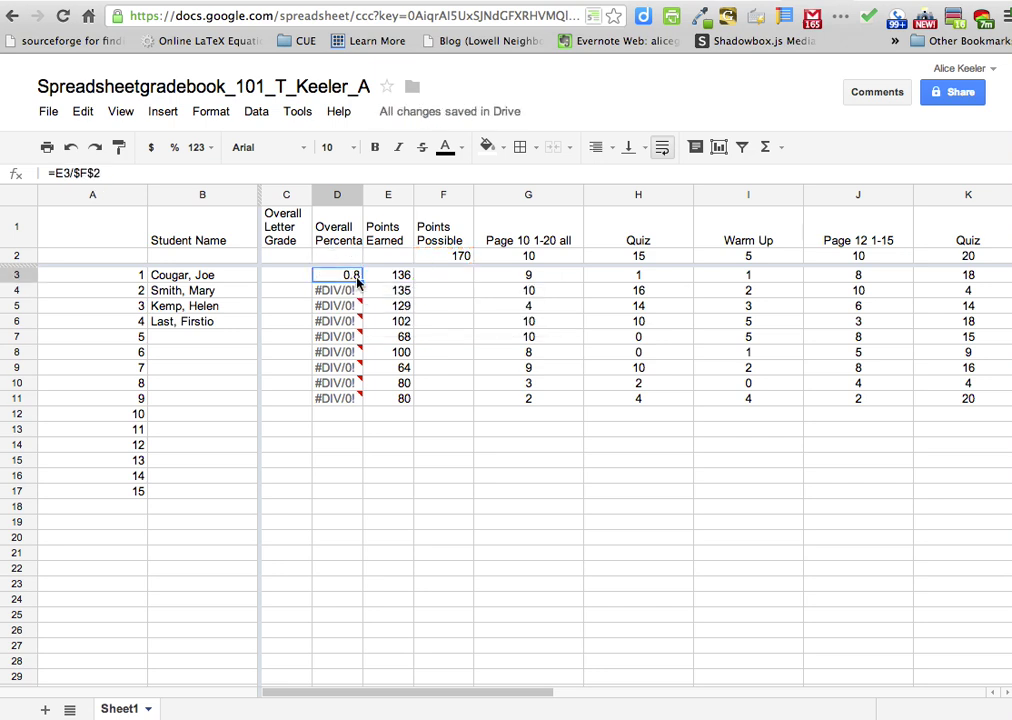
{"action": "left_click_drag", "start_coordinate": [360, 282], "coordinate": [357, 402]}
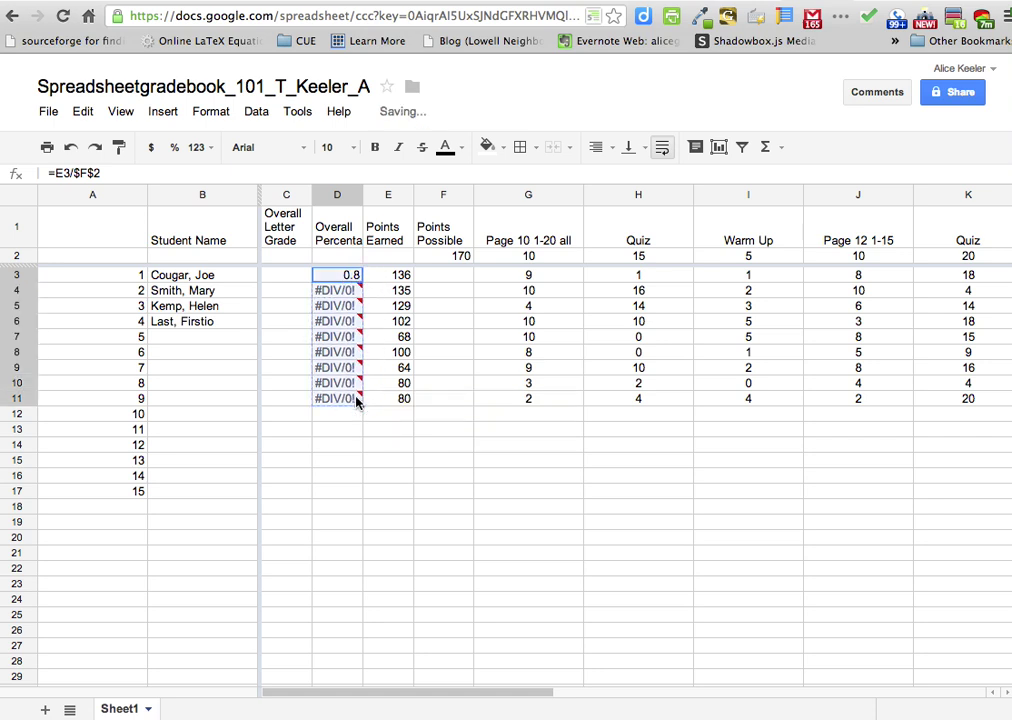
{"action": "left_click", "coordinate": [382, 320]}
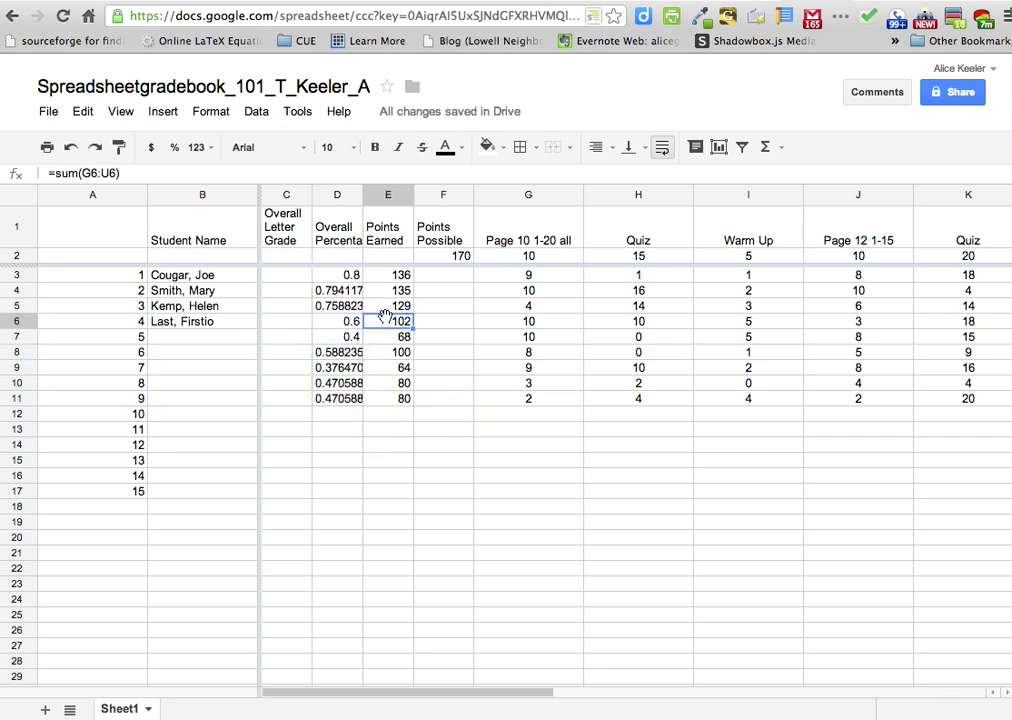
{"action": "double_click", "coordinate": [356, 275]}
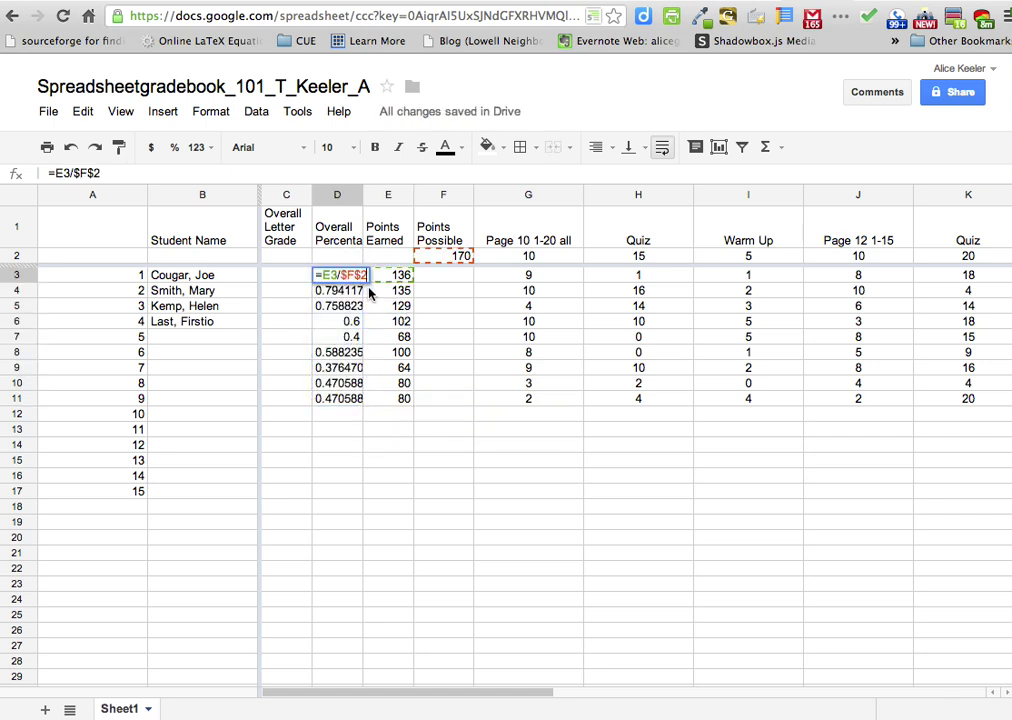
{"action": "key", "text": "Return"}
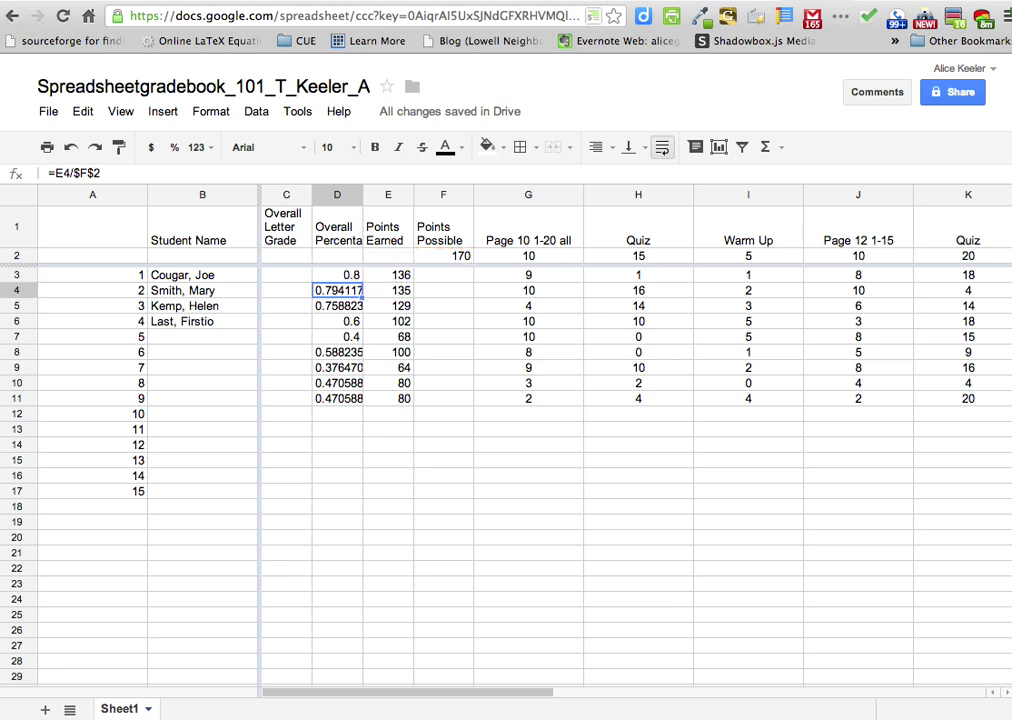
{"action": "double_click", "coordinate": [354, 291]}
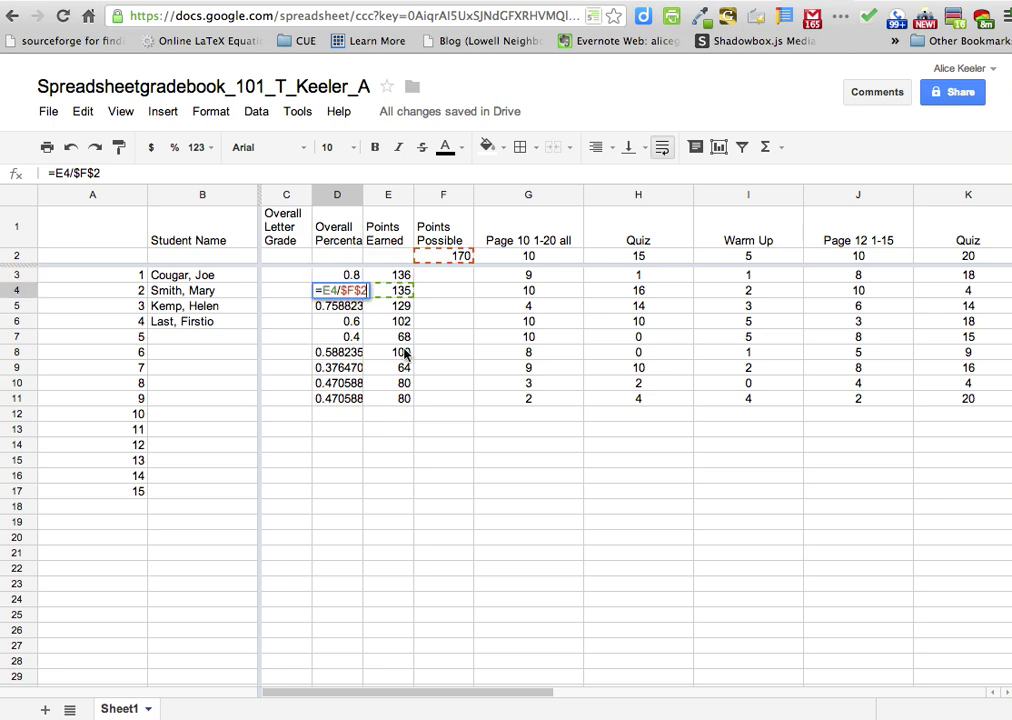
{"action": "key", "text": "Return"}
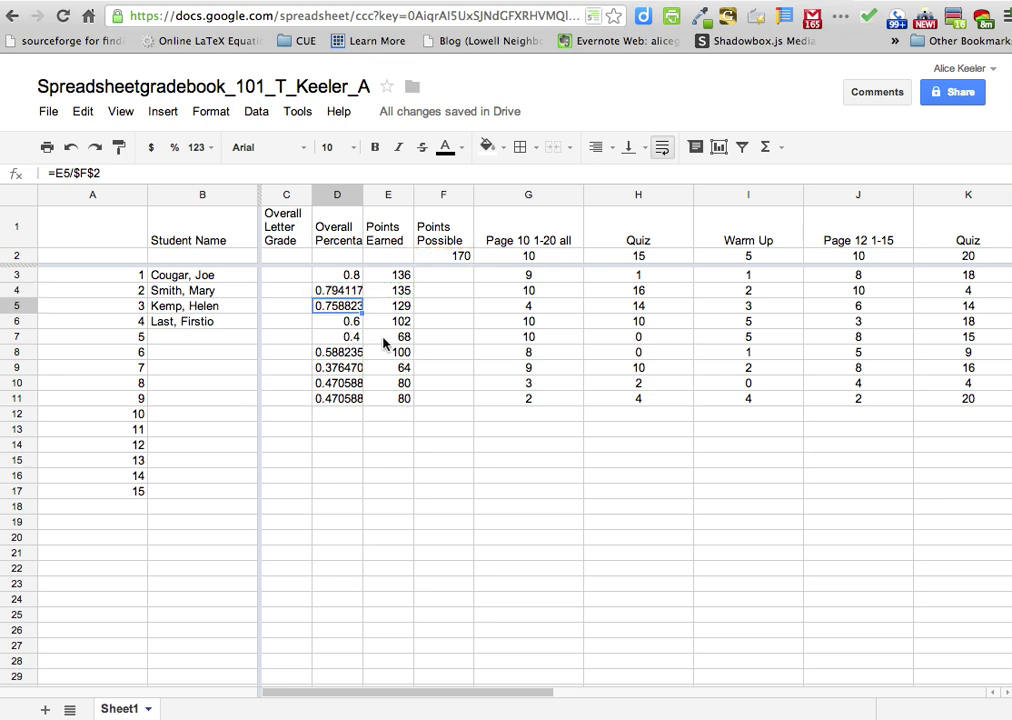
{"action": "double_click", "coordinate": [354, 310]}
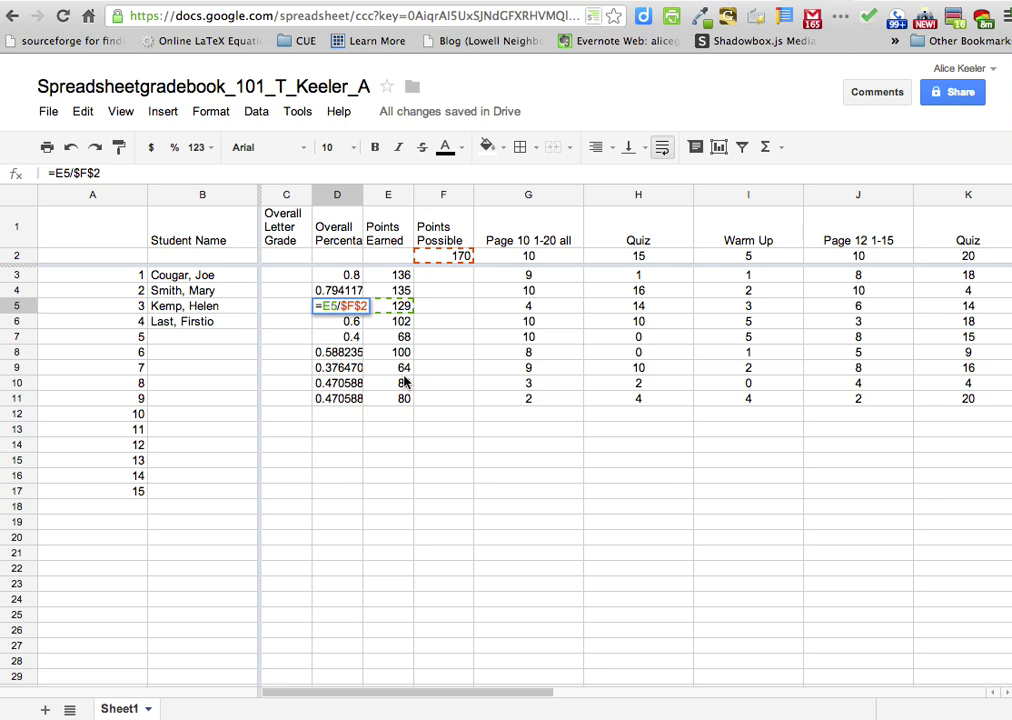
{"action": "key", "text": "Return"}
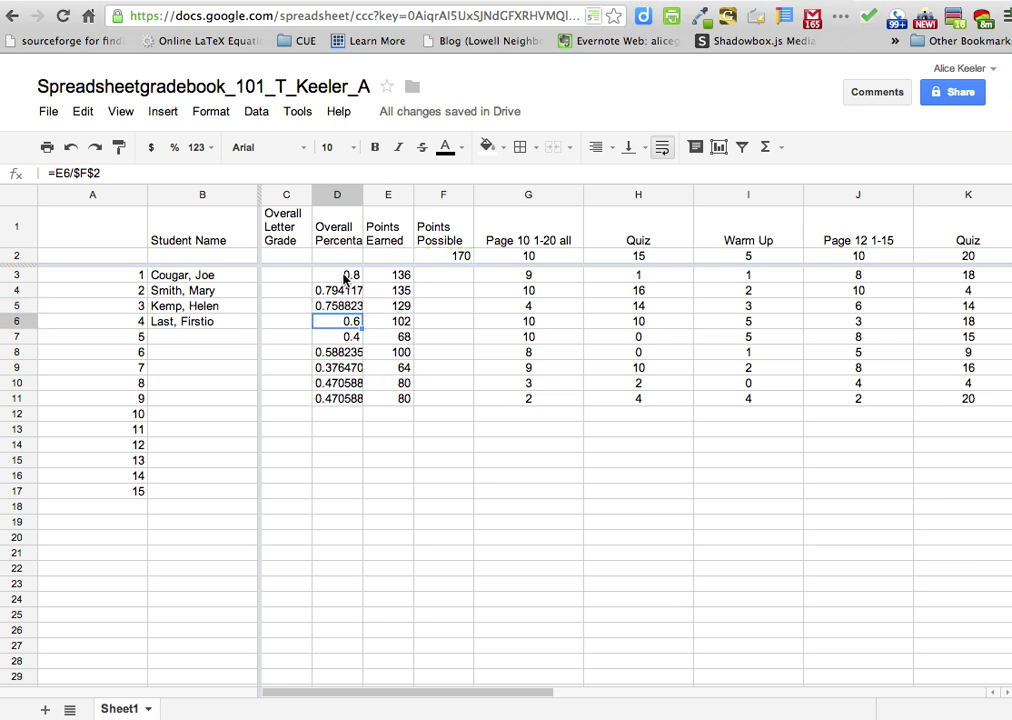
{"action": "left_click_drag", "start_coordinate": [346, 274], "coordinate": [348, 402]}
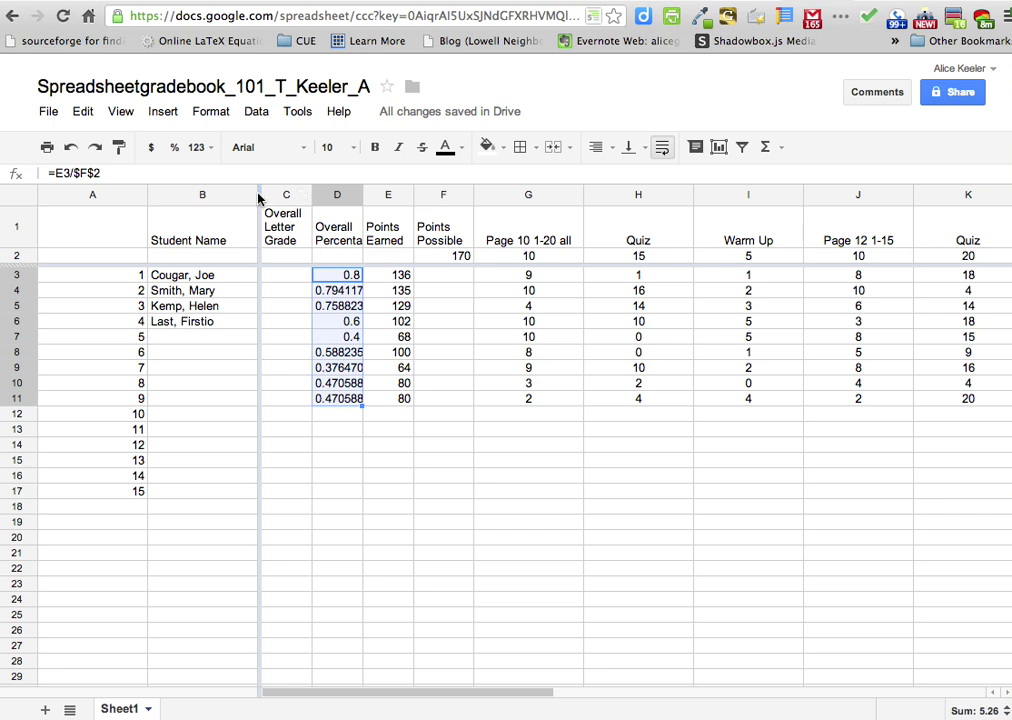
Step: Format the Overall Percentage ratios as percentages, showing 80.00% and 79.41%, and check the F2 total
{"action": "left_click", "coordinate": [175, 148]}
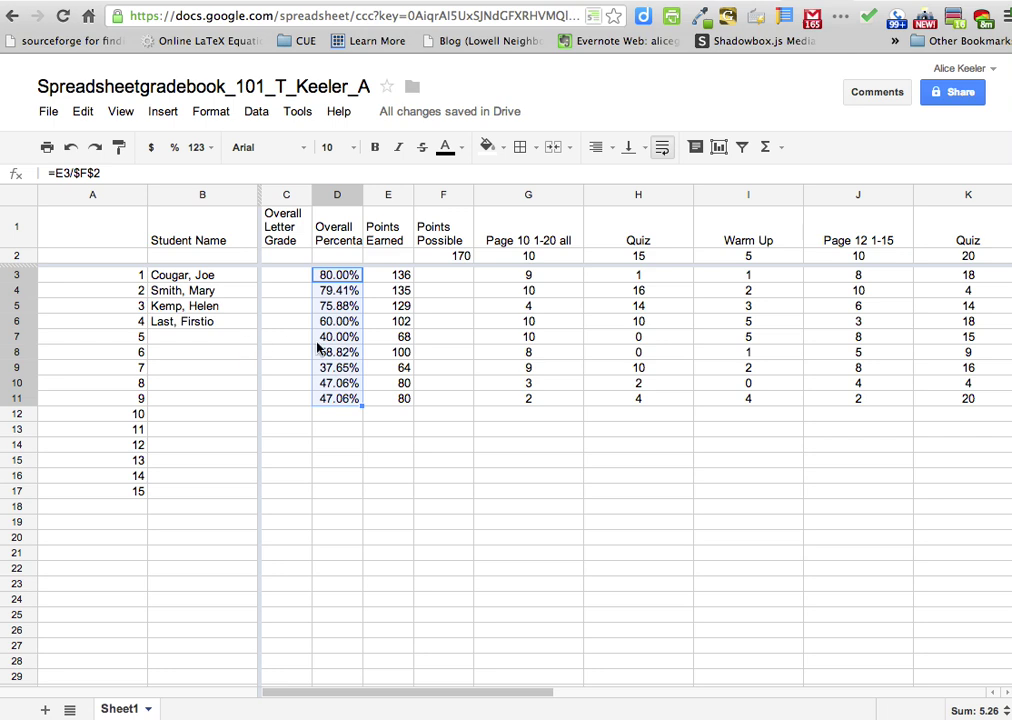
{"action": "scroll", "coordinate": [617, 374], "scroll_direction": "right", "scroll_amount": 6}
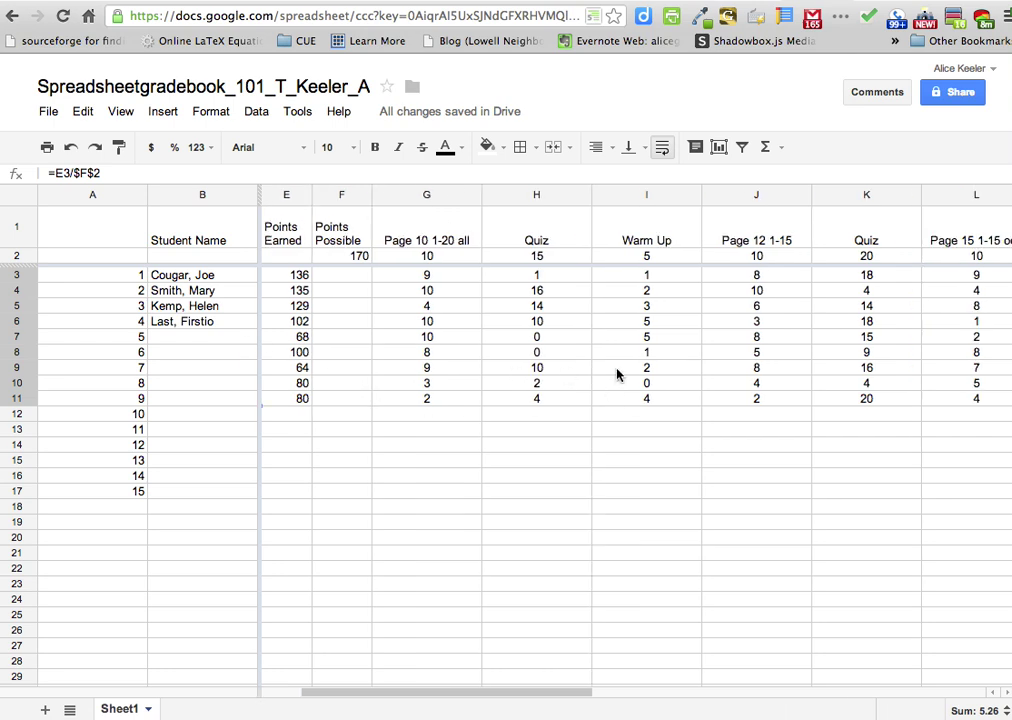
{"action": "scroll", "coordinate": [617, 374], "scroll_direction": "left", "scroll_amount": 6}
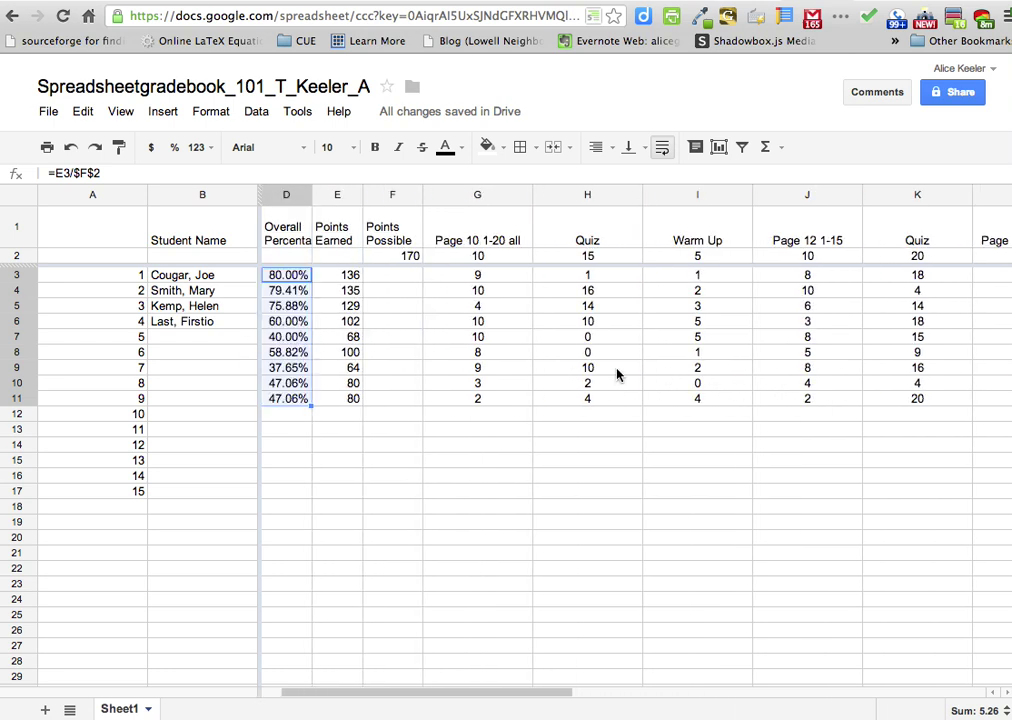
{"action": "left_click", "coordinate": [448, 256]}
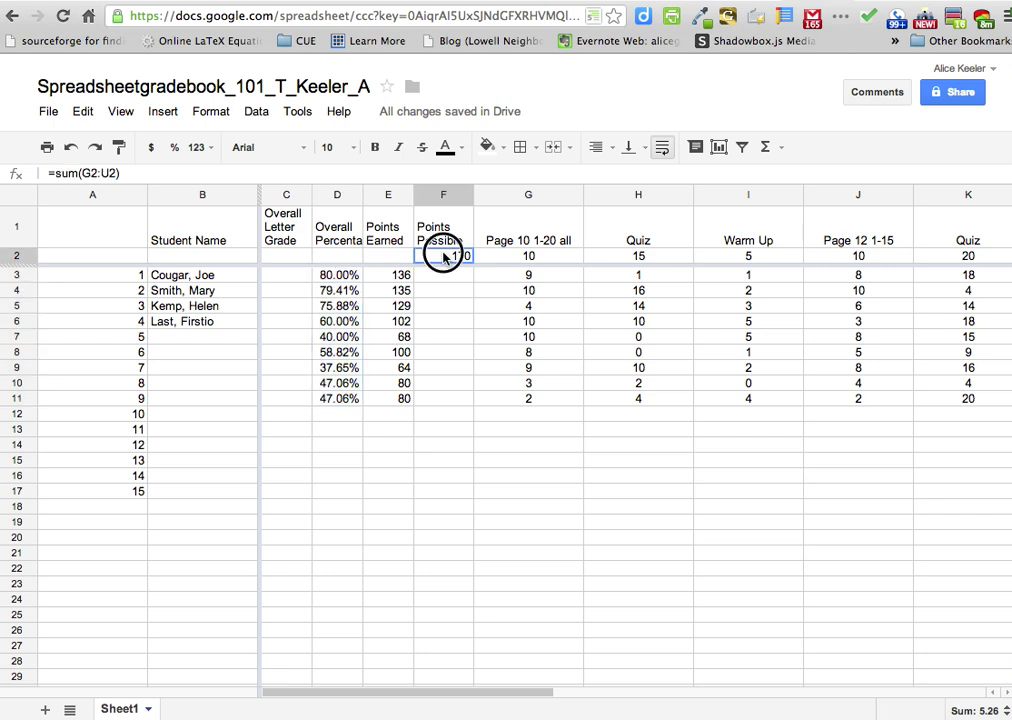
{"action": "left_click", "coordinate": [346, 276]}
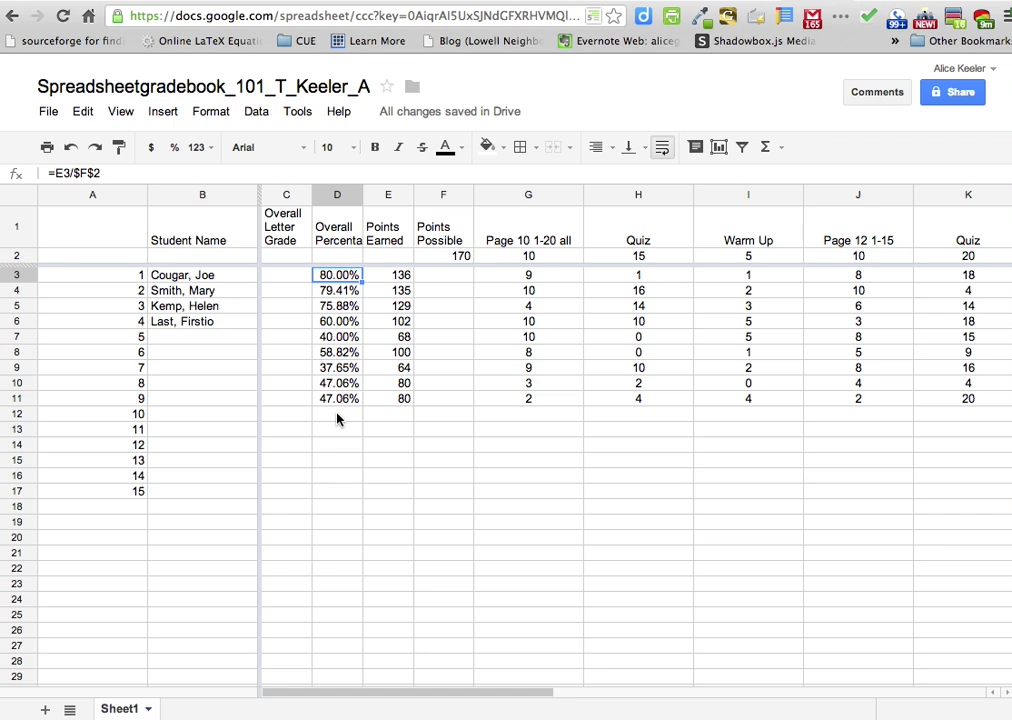
{"action": "left_click", "coordinate": [294, 276]}
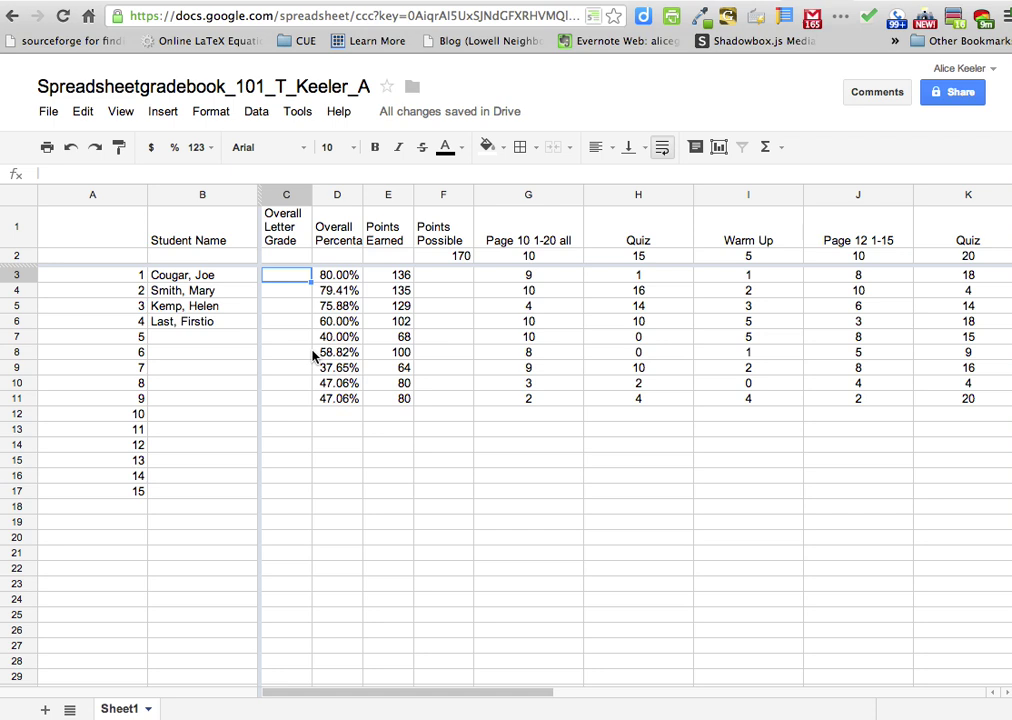
Step: Enter =if(D3<.7,"Fail","Pass") in C3, which shows Pass for 80.00%
{"action": "type", "text": "=if("}
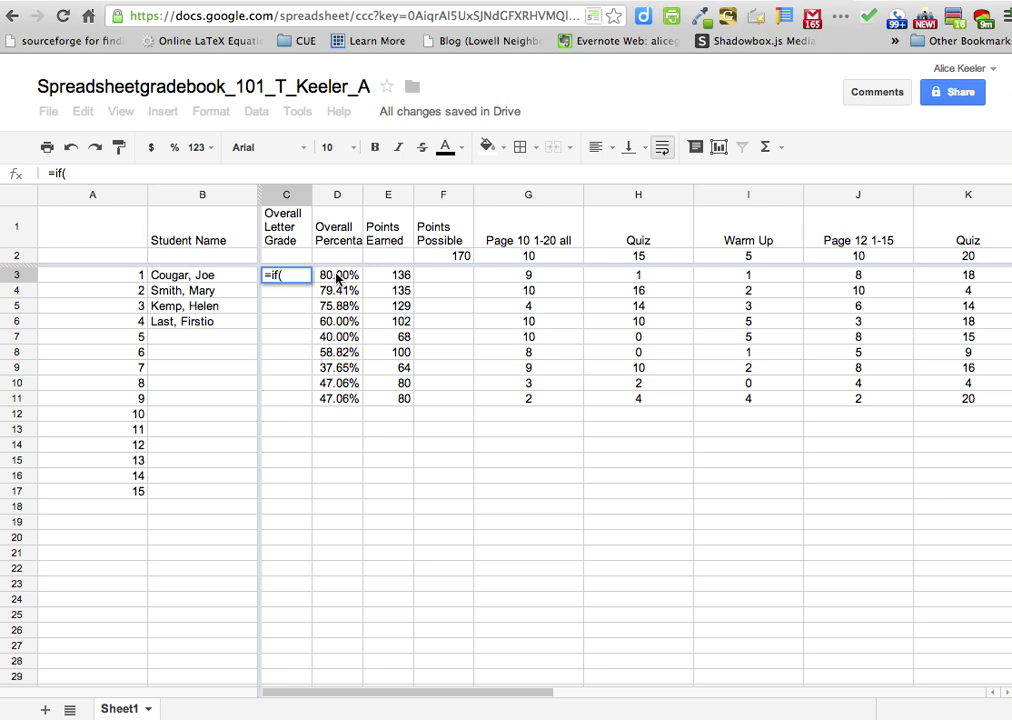
{"action": "left_click", "coordinate": [337, 280]}
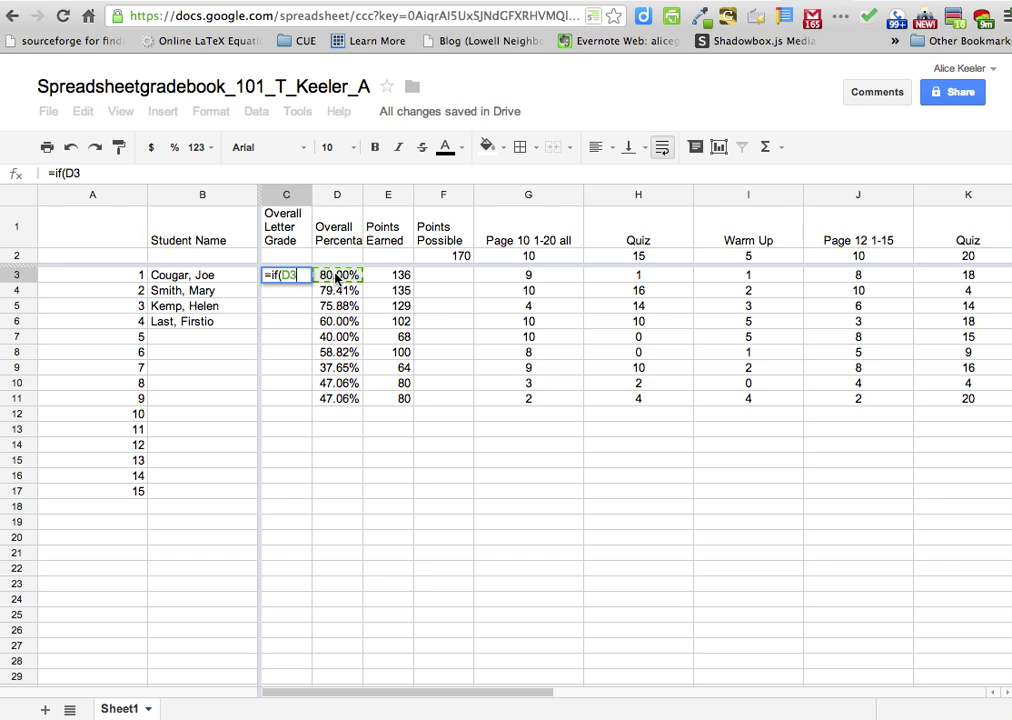
{"action": "type", "text": "<.7"}
{"action": "type", "text": ",\"Fail\""}
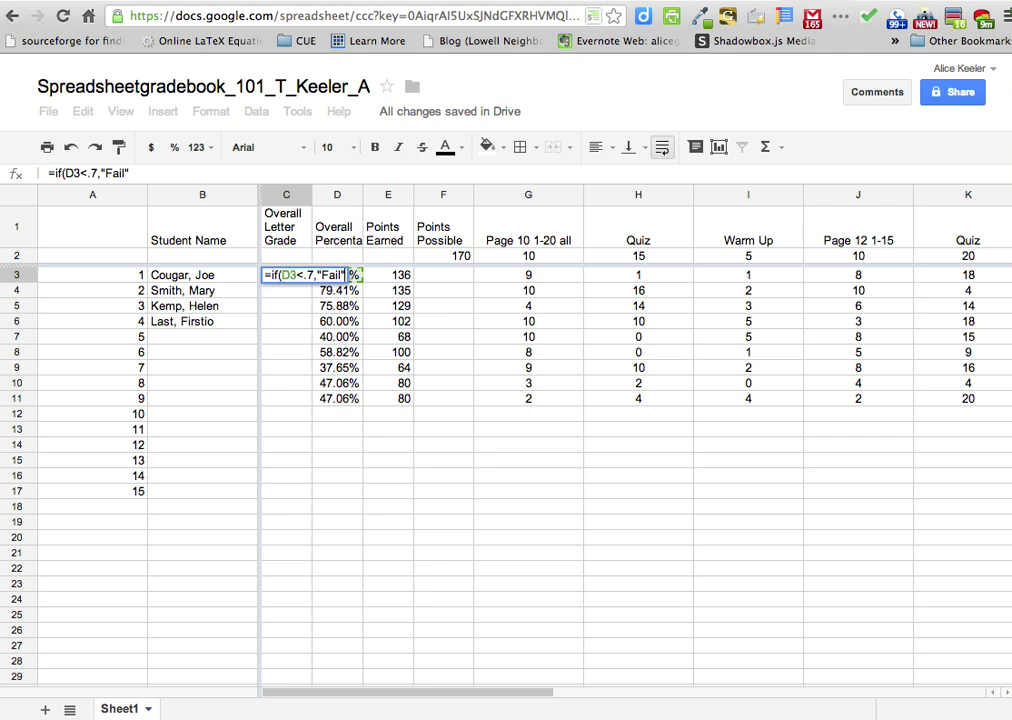
{"action": "type", "text": ",\"P"}
{"action": "type", "text": "ass\""}
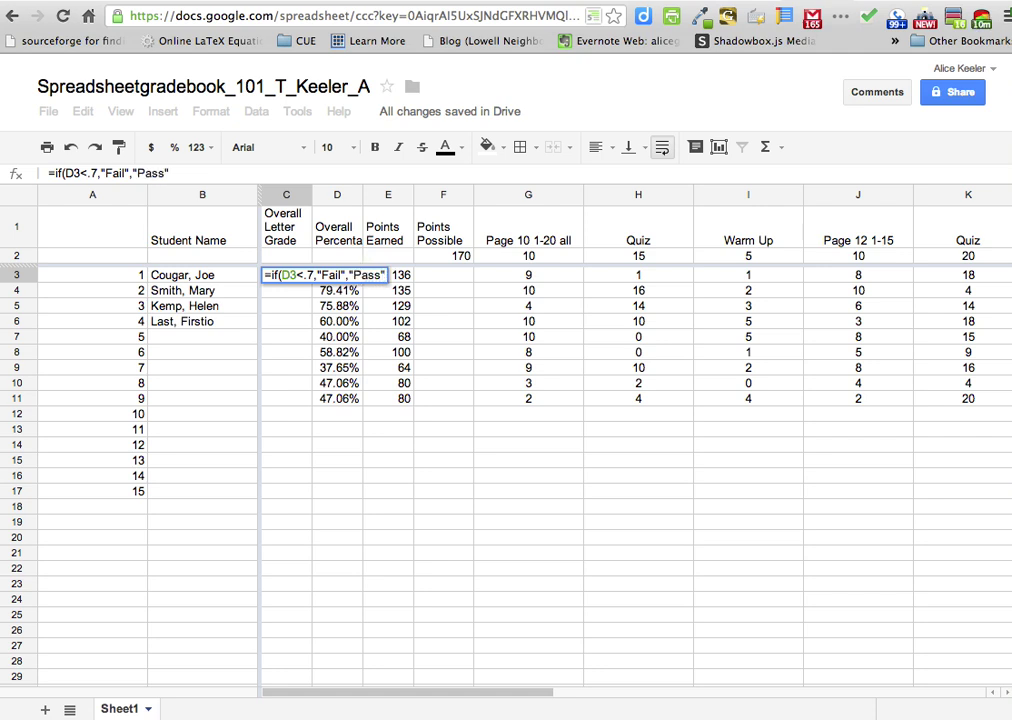
{"action": "type", "text": ")"}
{"action": "key", "text": "Return"}
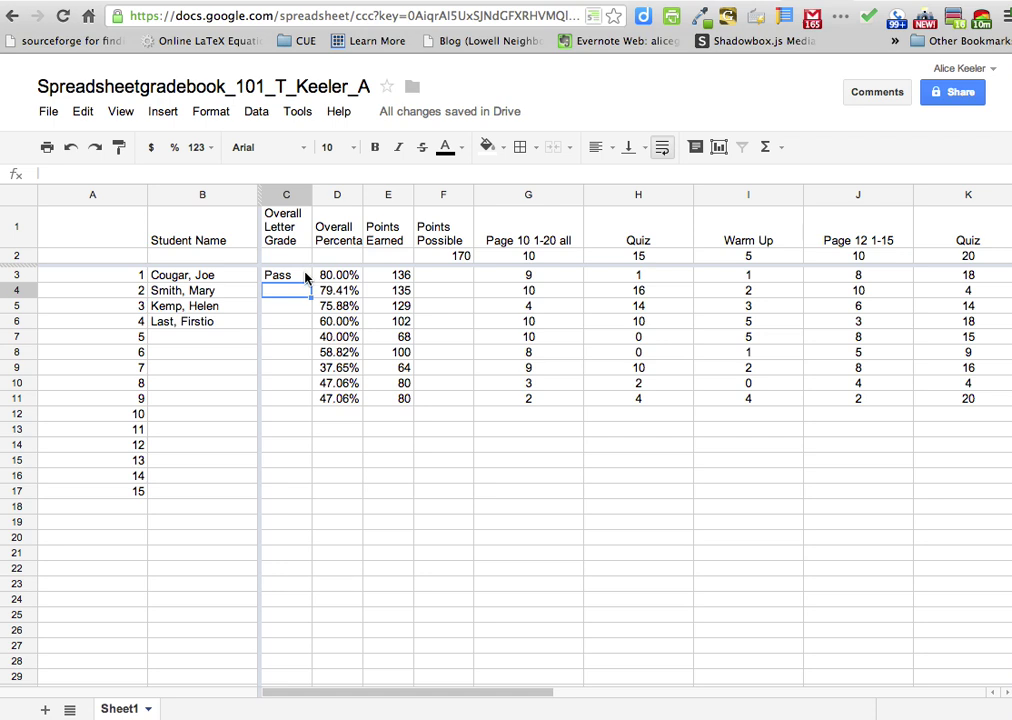
{"action": "left_click", "coordinate": [300, 276]}
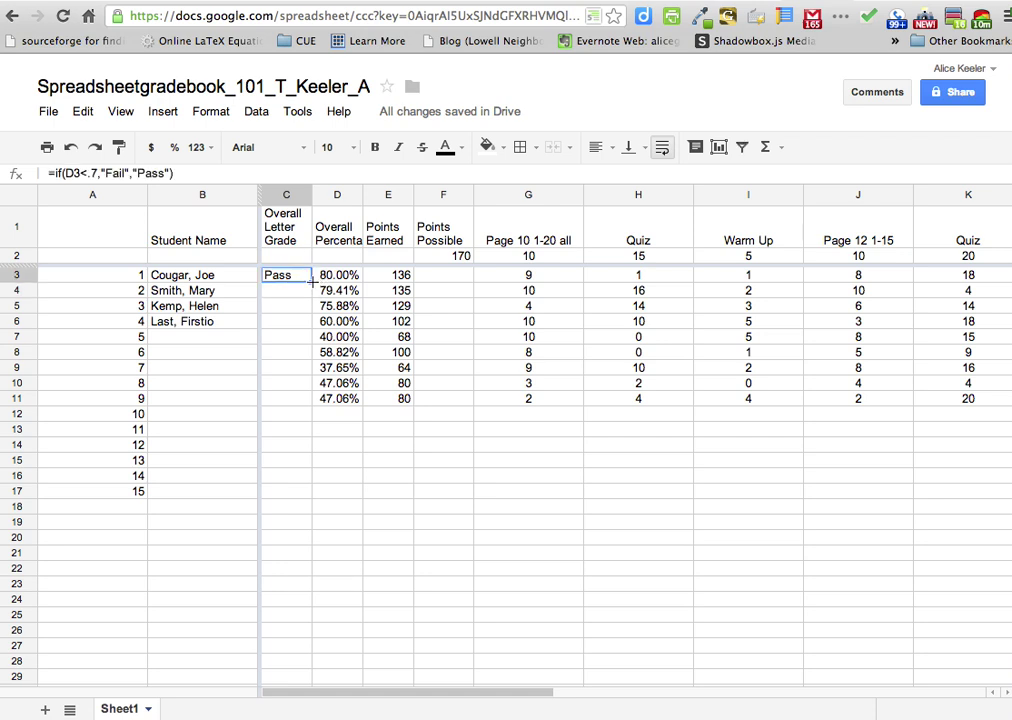
Step: Copy the Pass/Fail formula down to C11 and set student 9's Page 10 score to 8
{"action": "left_click_drag", "start_coordinate": [310, 281], "coordinate": [309, 400]}
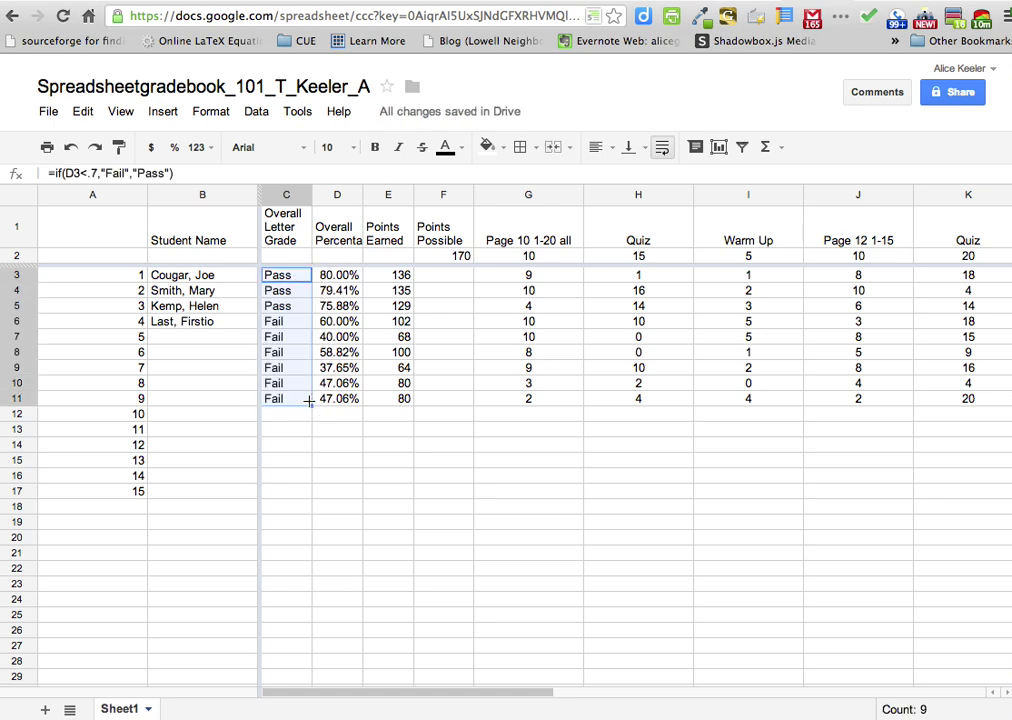
{"action": "left_click", "coordinate": [295, 324]}
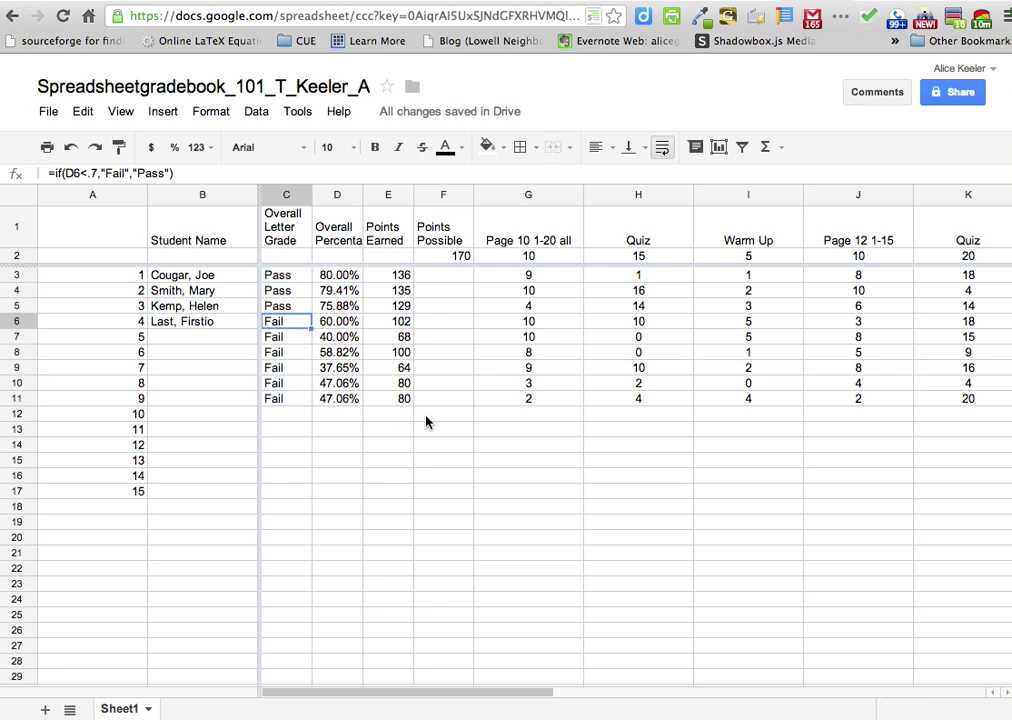
{"action": "left_click", "coordinate": [500, 405]}
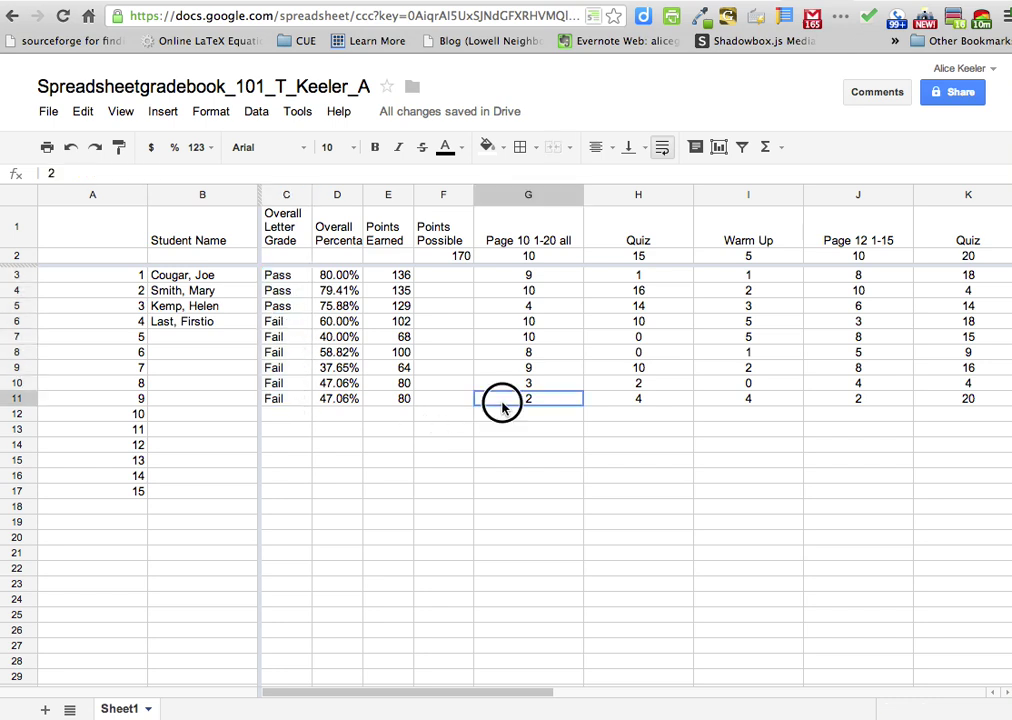
{"action": "type", "text": "8"}
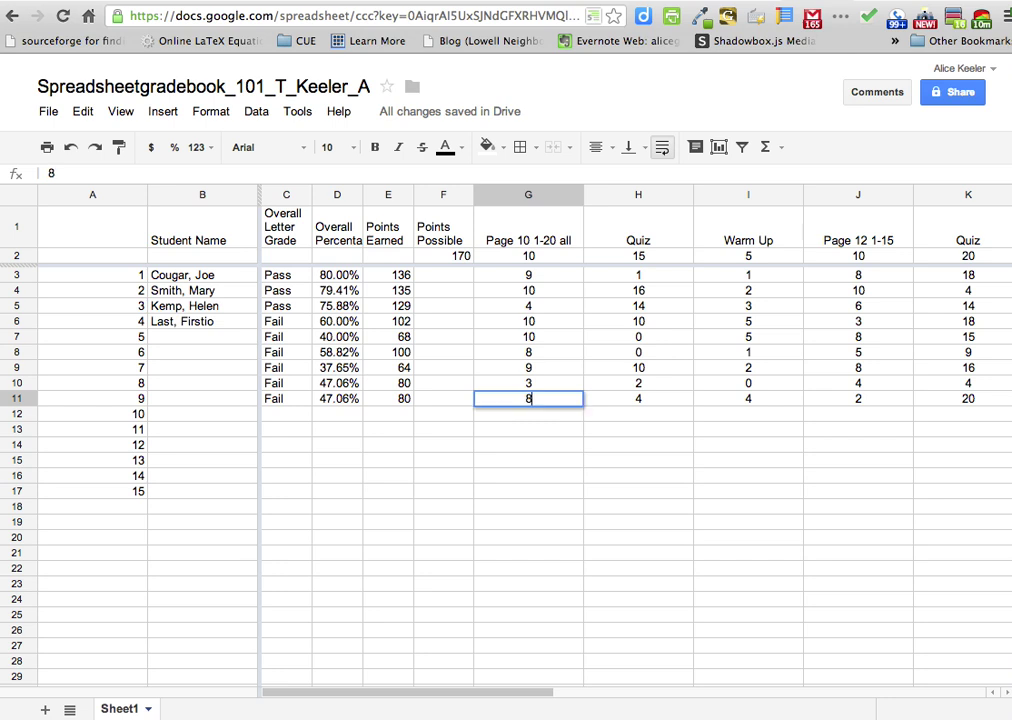
{"action": "key", "text": "Tab"}
Step: Set student 9's Quiz score to 12 and Test score to 75, then review row 11's result
{"action": "type", "text": "12"}
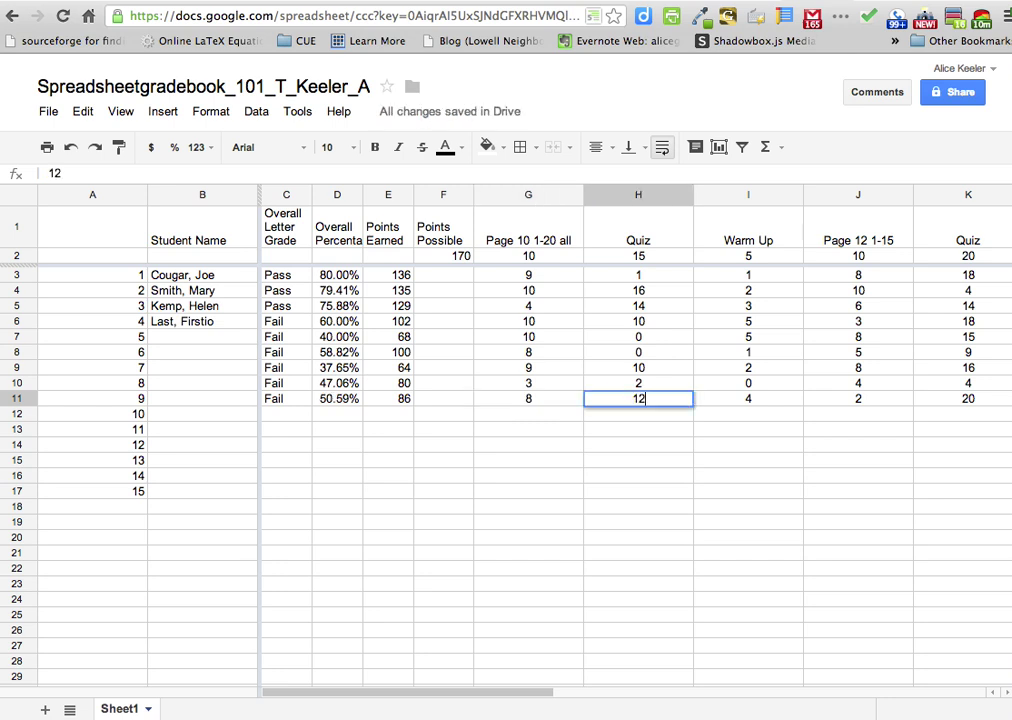
{"action": "key", "text": "Tab"}
{"action": "key", "text": "Tab"}
{"action": "key", "text": "Tab"}
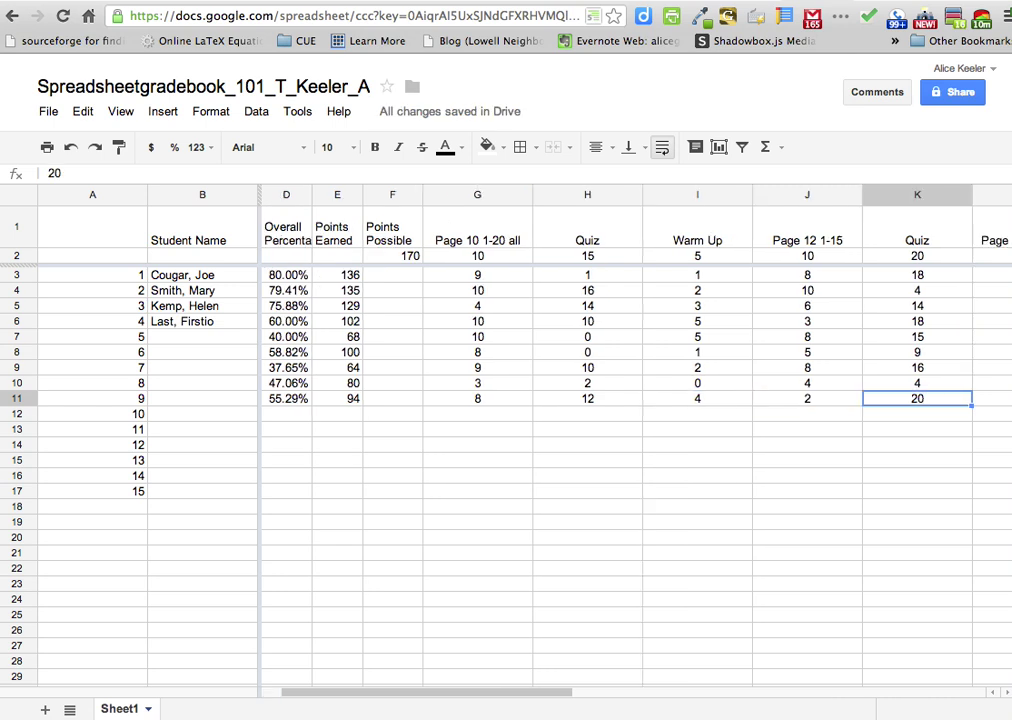
{"action": "key", "text": "Tab"}
{"action": "key", "text": "Tab"}
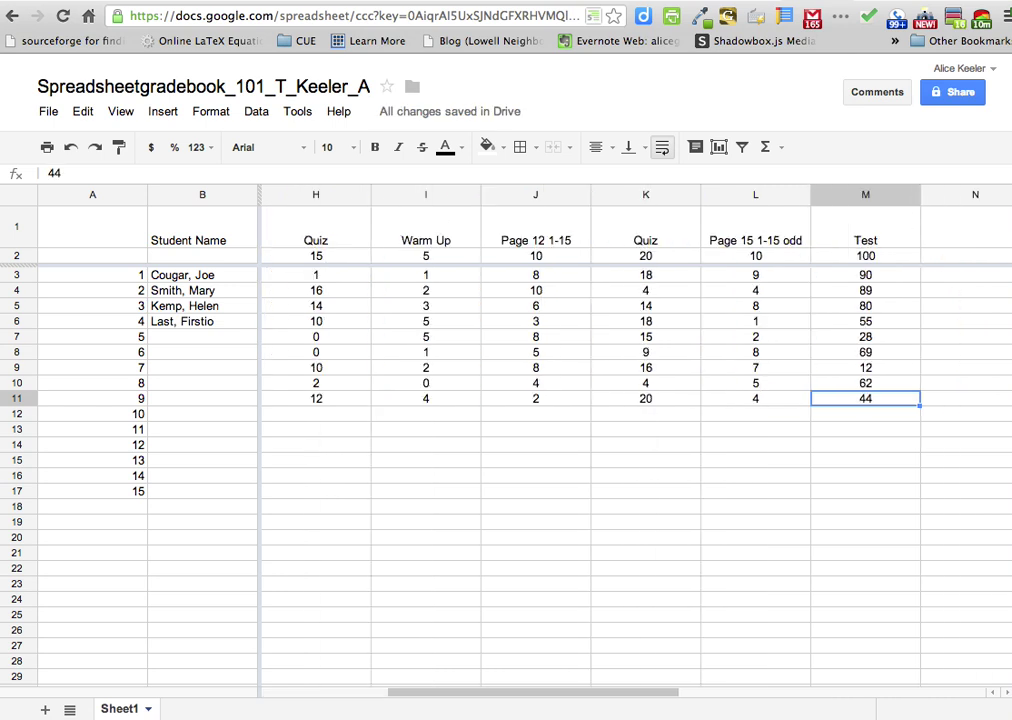
{"action": "type", "text": "75"}
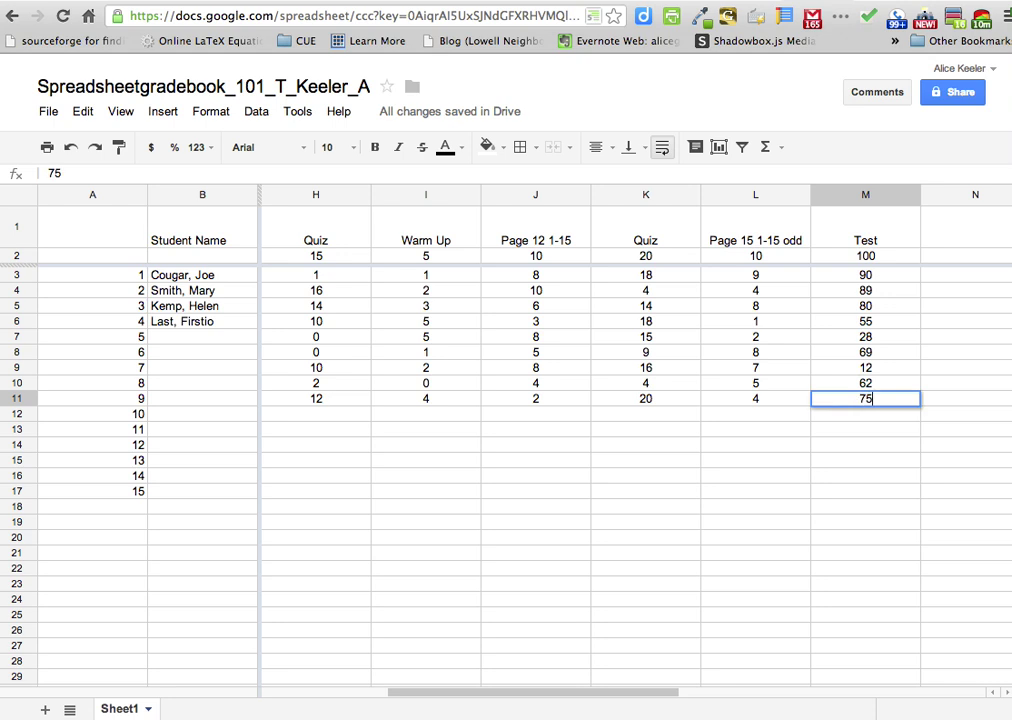
{"action": "key", "text": "Return"}
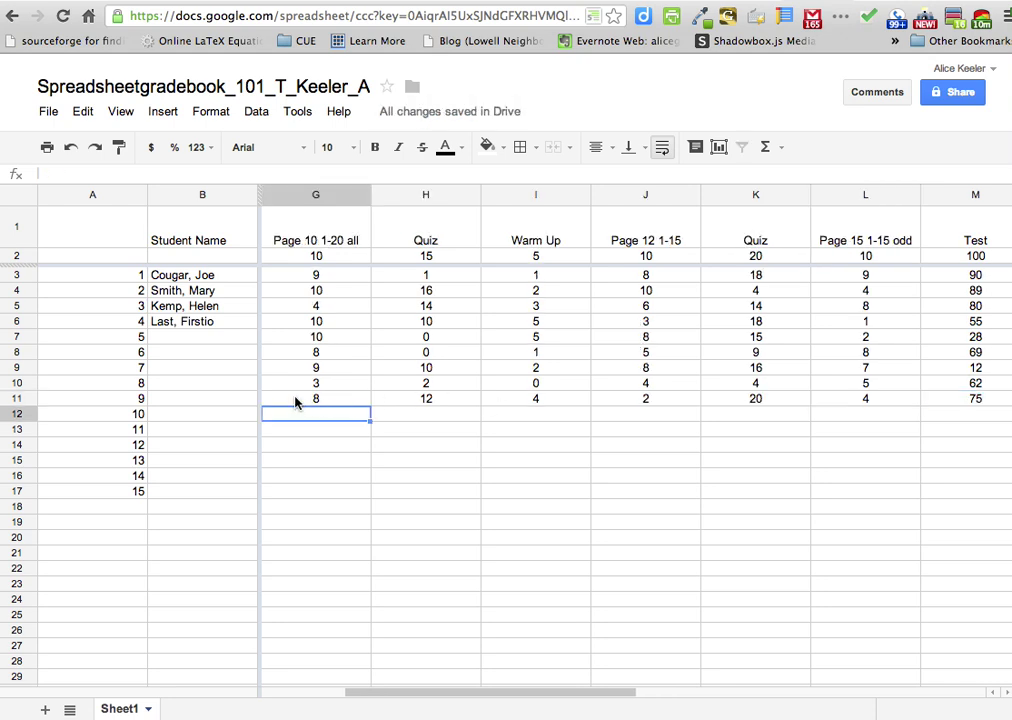
{"action": "key", "text": "Up"}
{"action": "key", "text": "Left"}
{"action": "key", "text": "Left"}
{"action": "key", "text": "Left"}
{"action": "key", "text": "Left"}
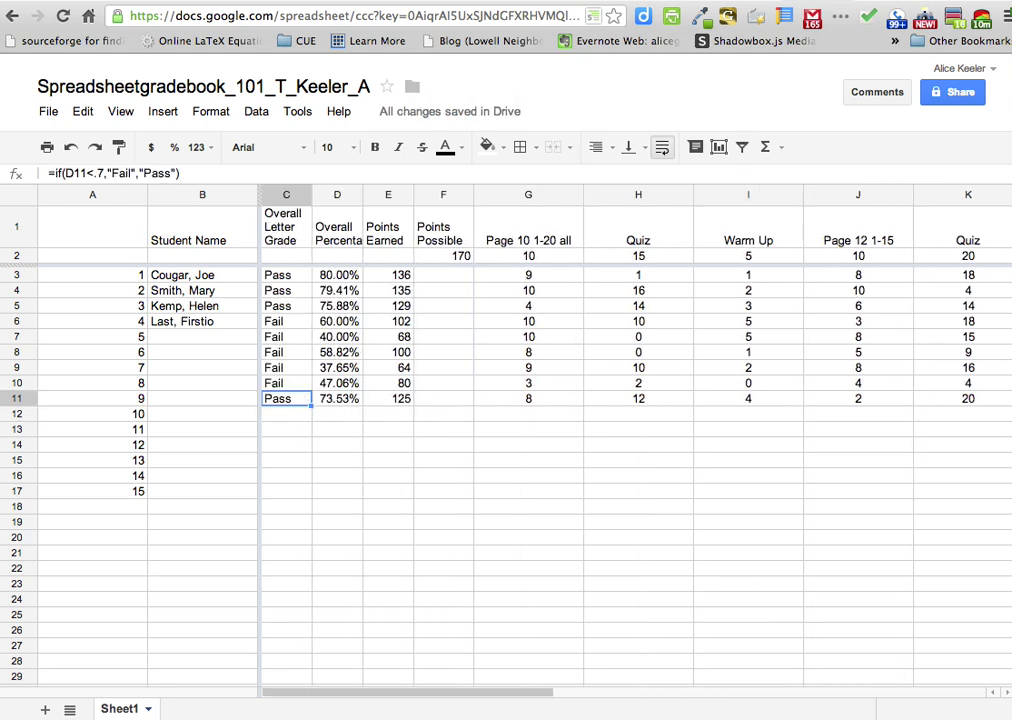
{"action": "key", "text": "Right"}
{"action": "key", "text": "Left"}
{"action": "key", "text": "Left"}
{"action": "key", "text": "Right"}
Step: Clear the Pass/Fail results from C3:C11
{"action": "left_click_drag", "start_coordinate": [300, 280], "coordinate": [294, 402]}
{"action": "key", "text": "Delete"}
{"action": "left_click", "coordinate": [287, 352]}
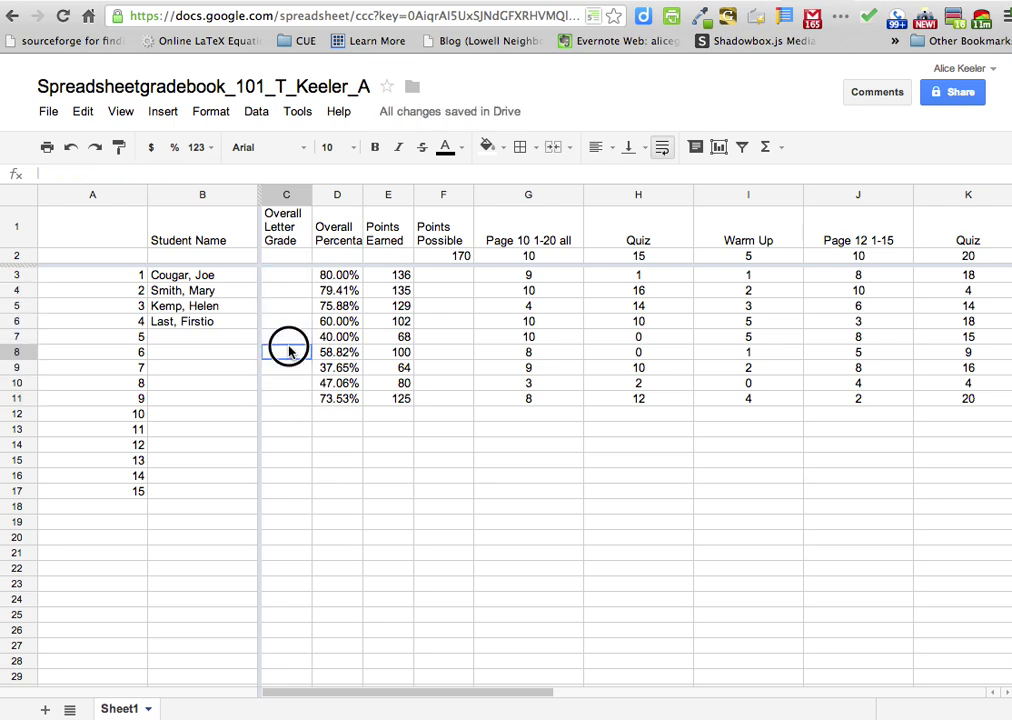
Step: Enter =if(D3<.6,"F",if(D3<.7,"D",if(D3<.8,"C",if(D3<.9,"B","A")))) in C3, showing B
{"action": "left_click", "coordinate": [292, 278]}
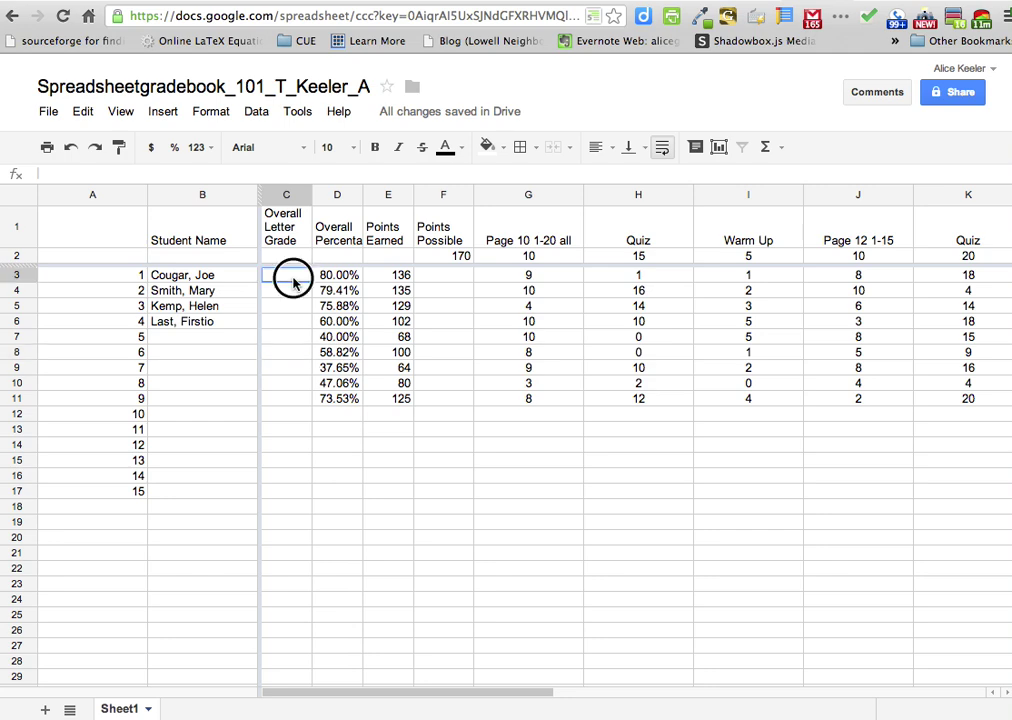
{"action": "type", "text": "=if("}
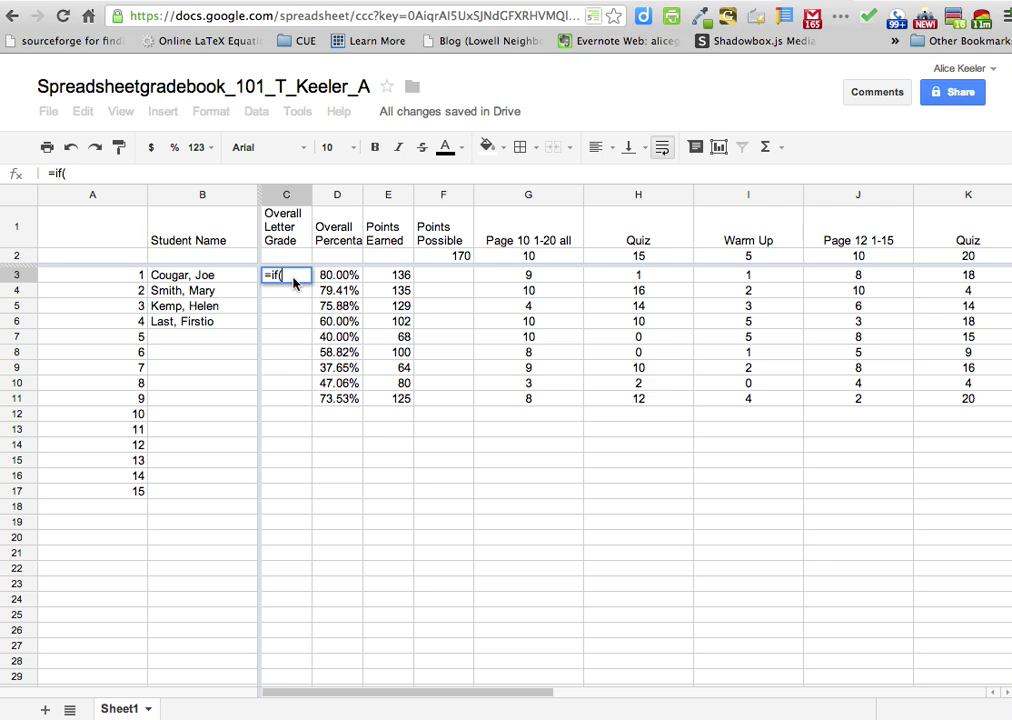
{"action": "left_click", "coordinate": [333, 279]}
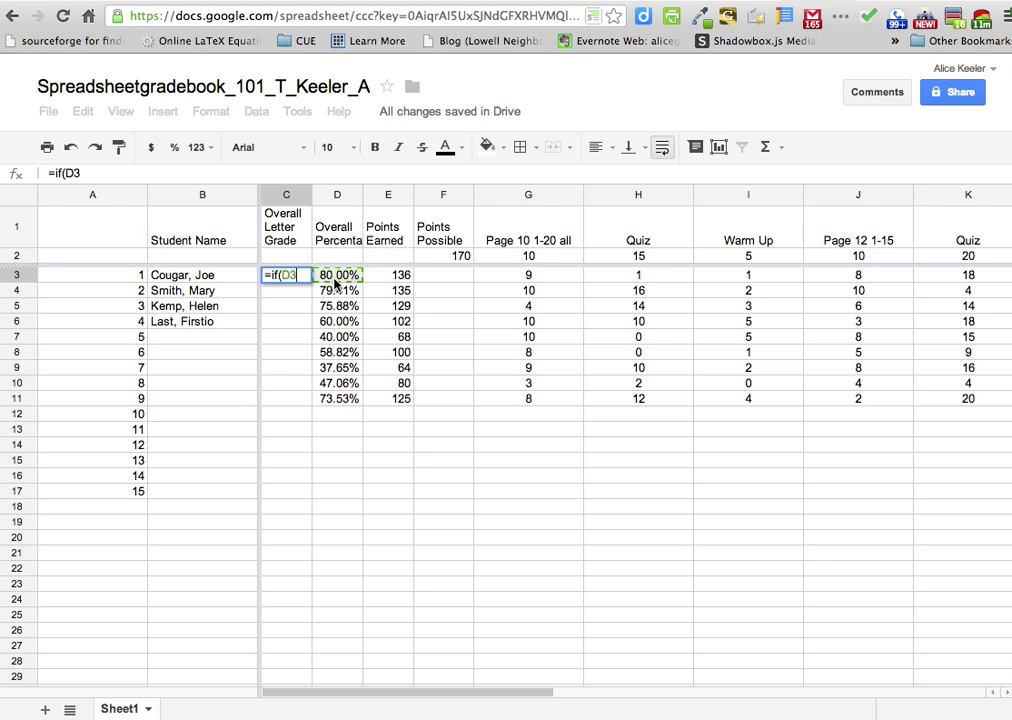
{"action": "type", "text": "<.6,\"F\""}
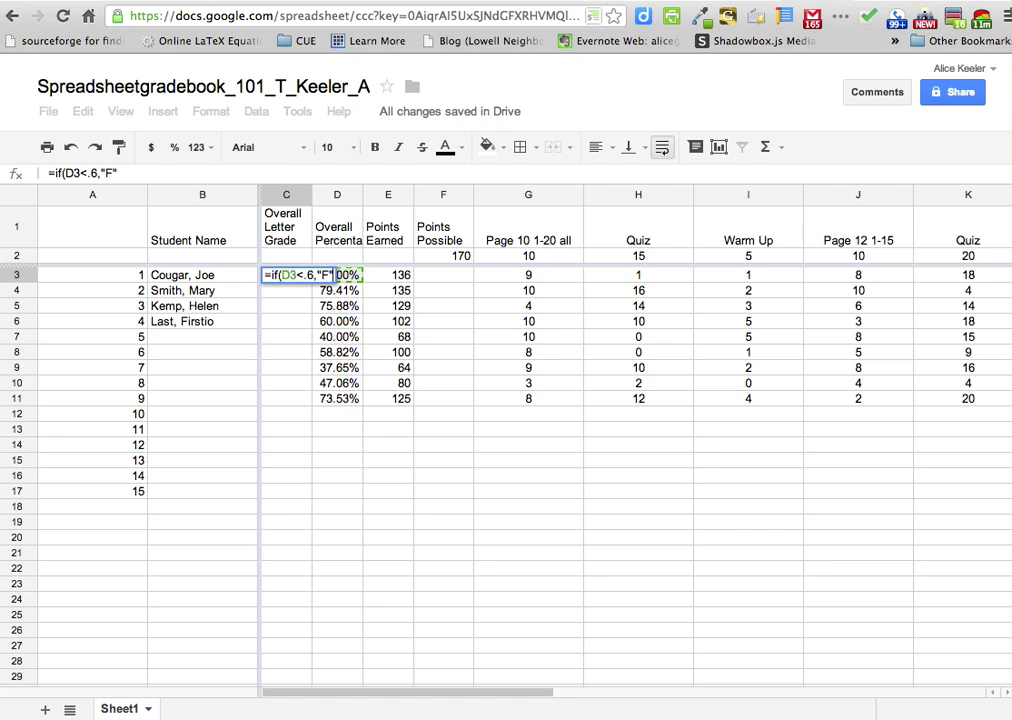
{"action": "type", "text": ",if"}
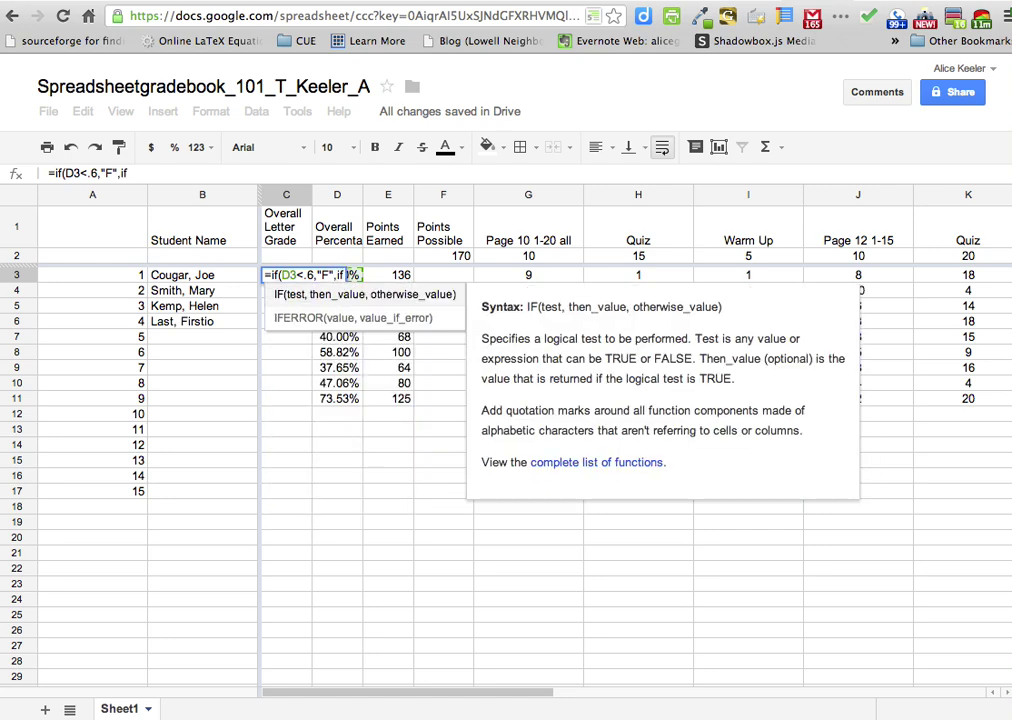
{"action": "key", "text": "BackSpace"}
{"action": "key", "text": "BackSpace"}
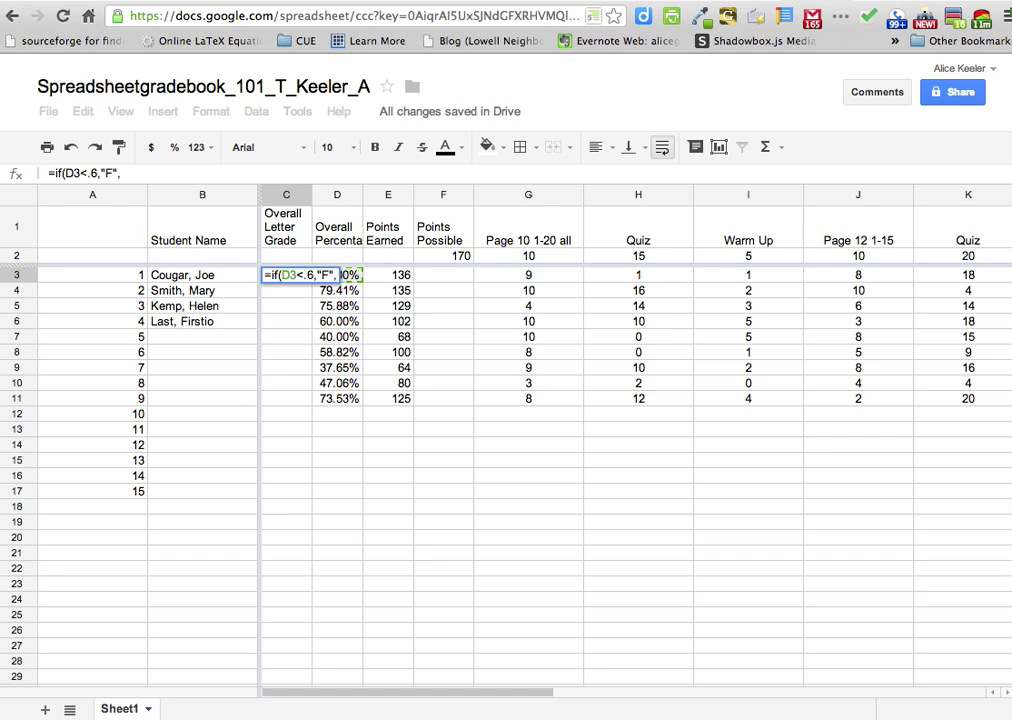
{"action": "type", "text": "if(D3<"}
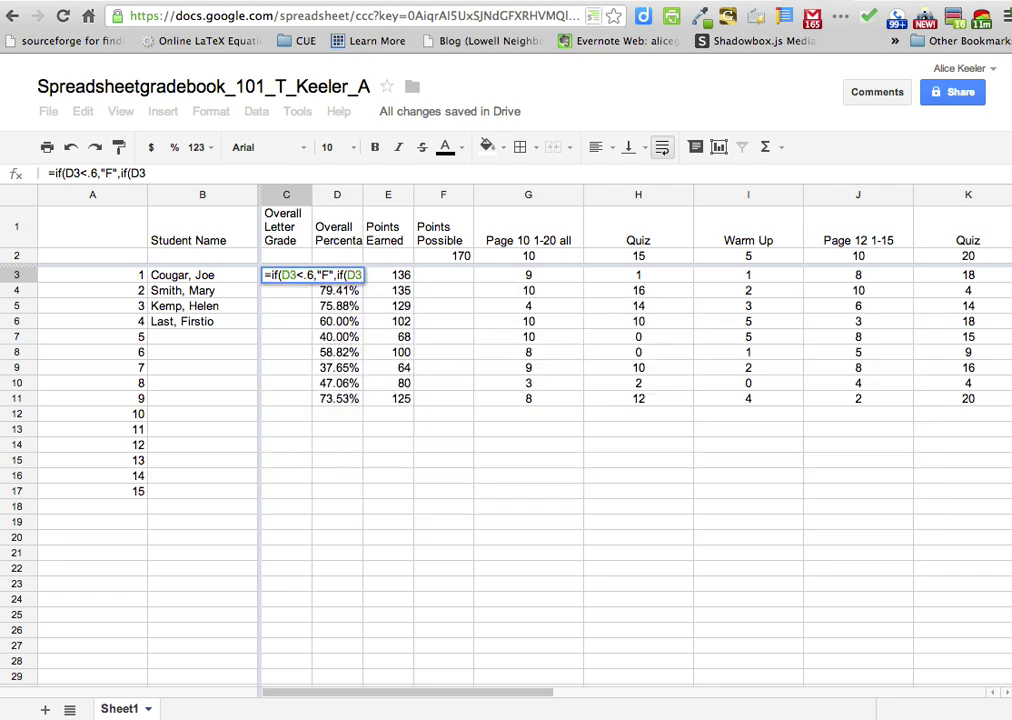
{"action": "type", "text": ".7"}
{"action": "type", "text": ",\"D\""}
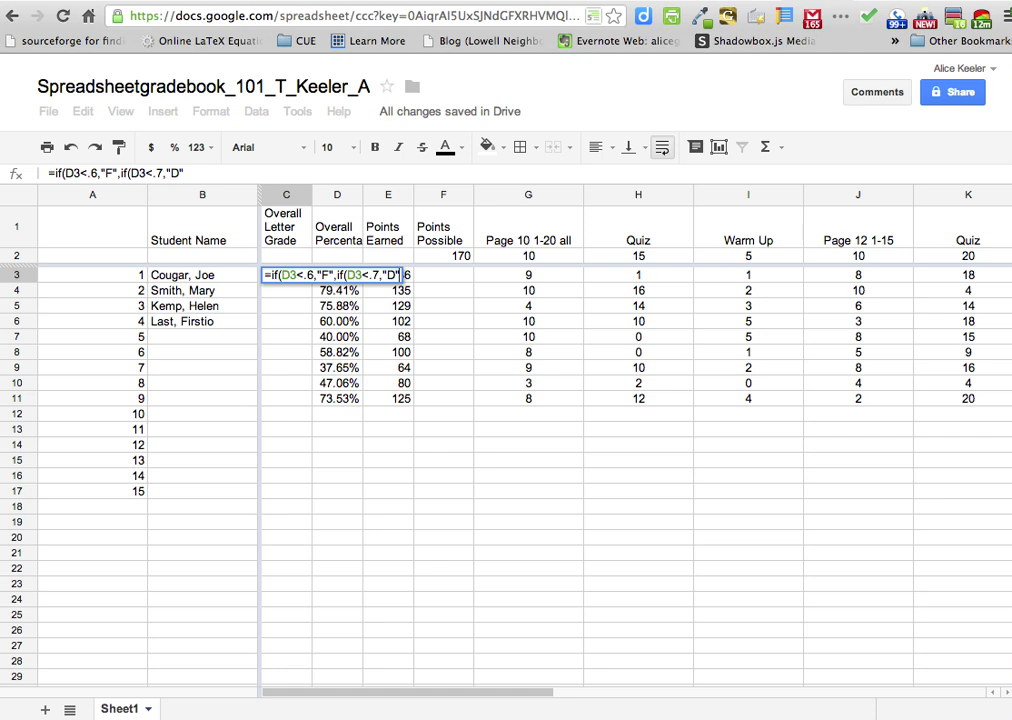
{"action": "type", "text": ","}
{"action": "type", "text": "if(D3"}
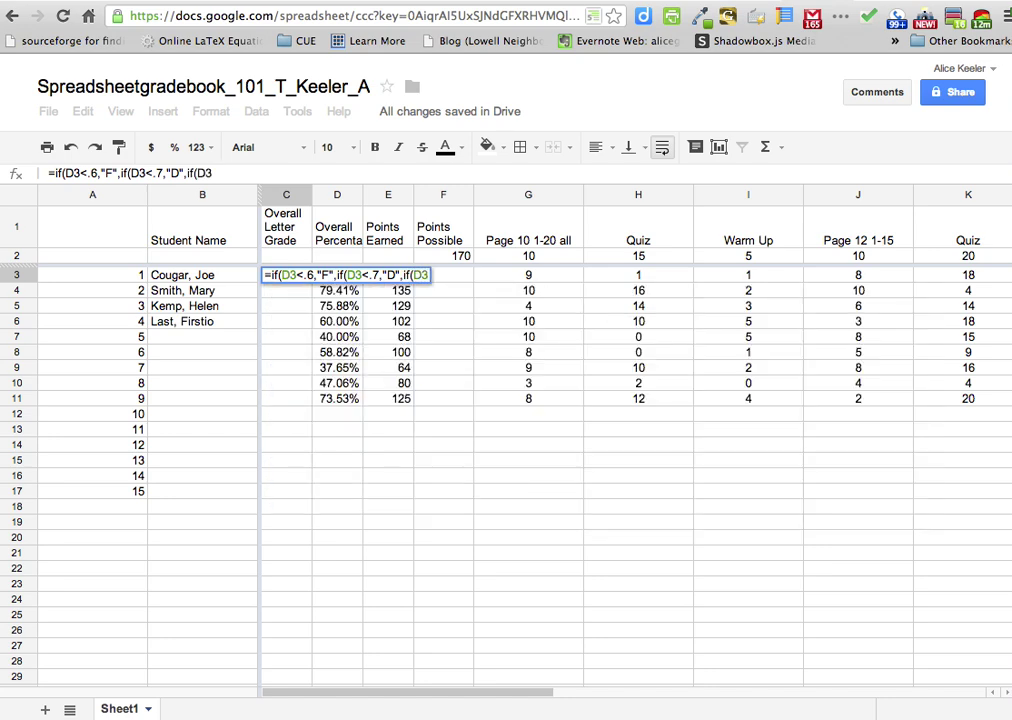
{"action": "type", "text": "<.8,\"C\""}
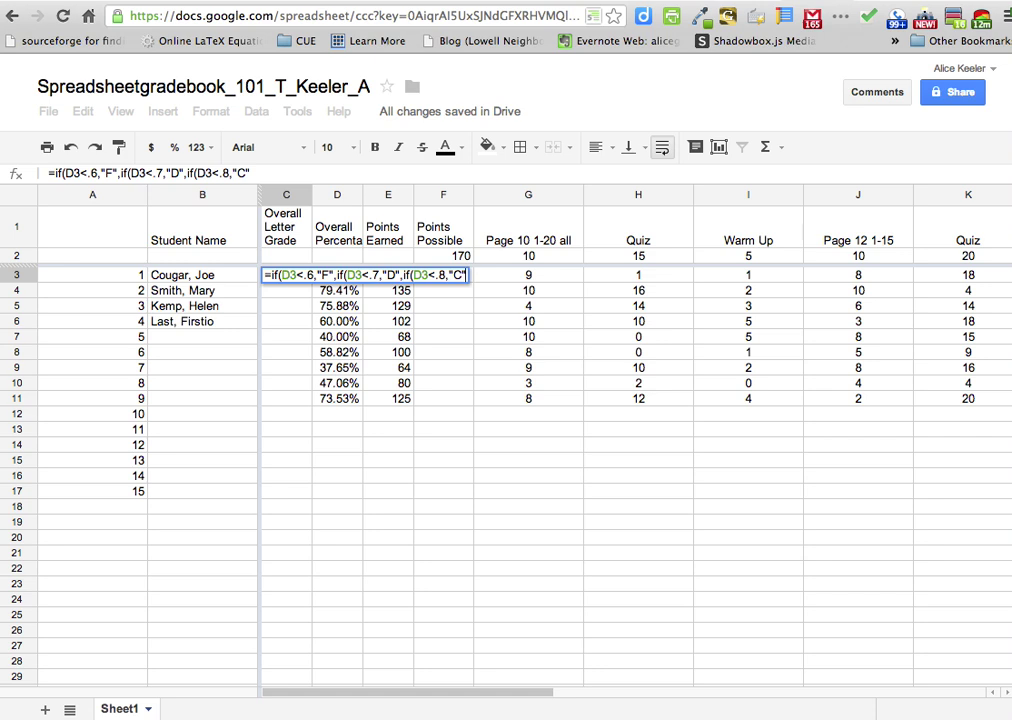
{"action": "type", "text": ",if(D3"}
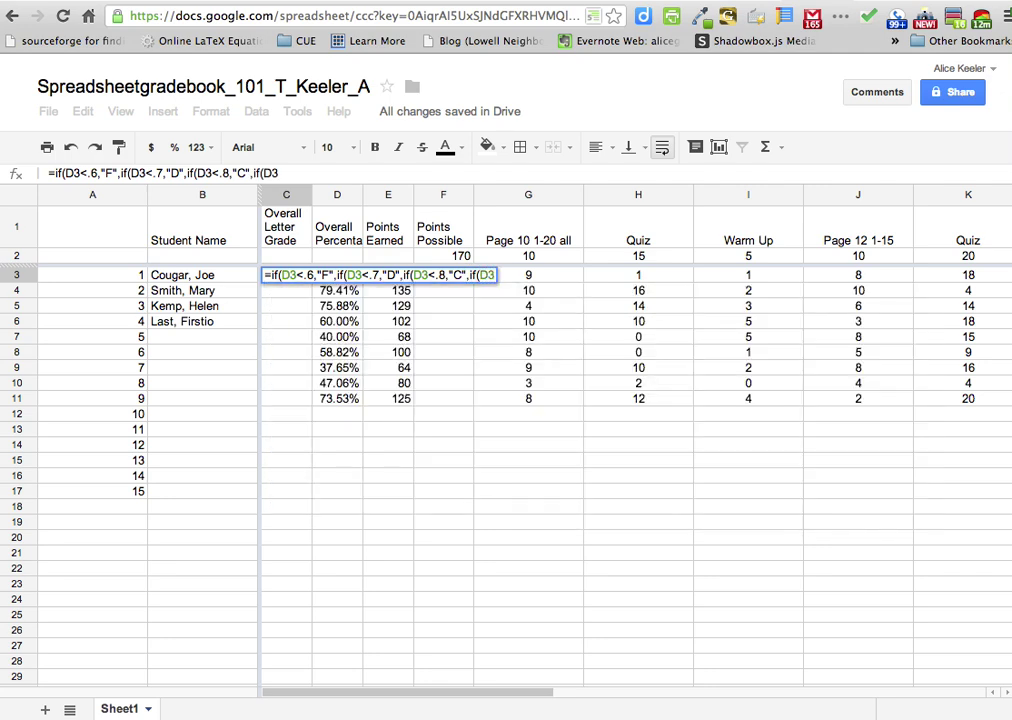
{"action": "type", "text": "<.9,\"B\""}
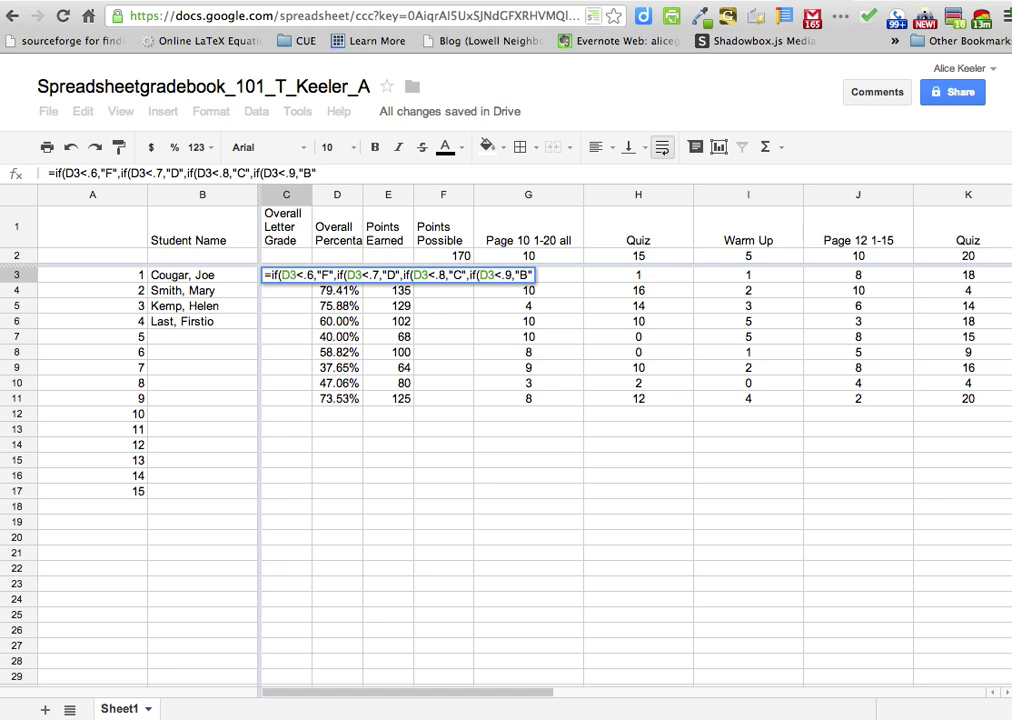
{"action": "type", "text": ",\"A\""}
{"action": "type", "text": ")"}
{"action": "type", "text": ")))"}
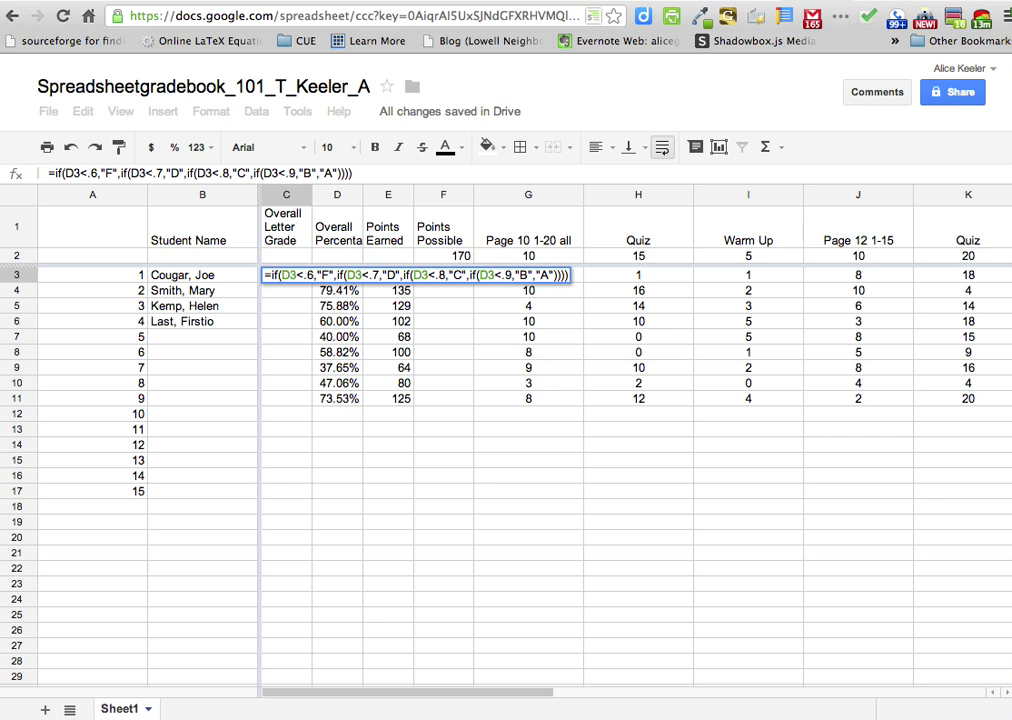
{"action": "key", "text": "Return"}
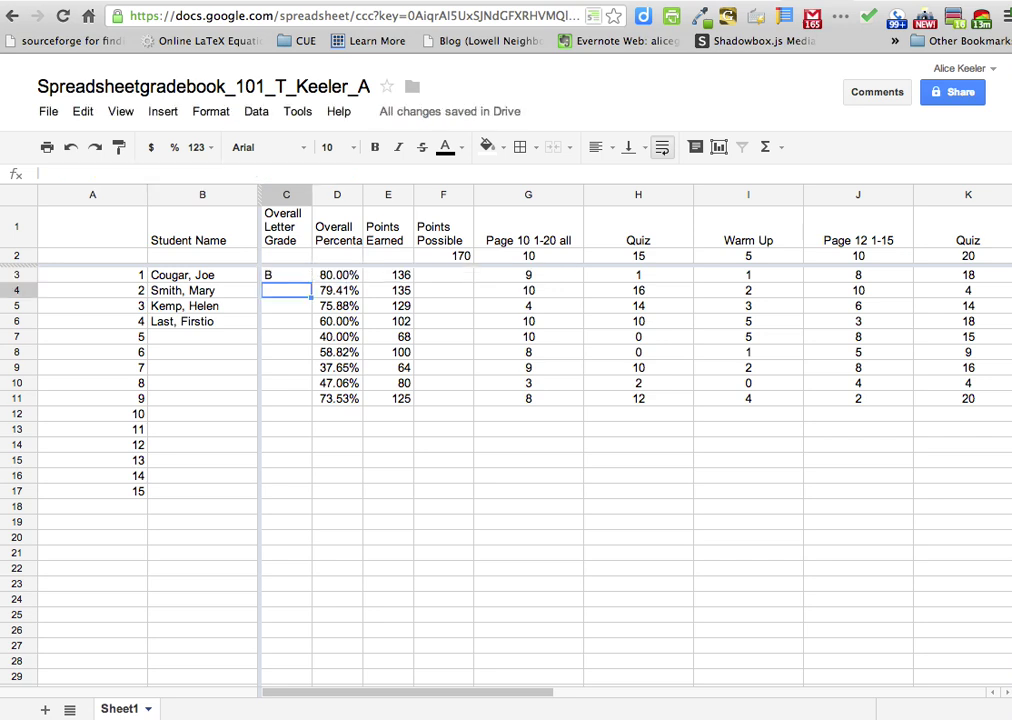
Step: Fill the C3 letter-grade formula down to C11, grading students B, C, C, D, F, F, F, F, C
{"action": "left_click", "coordinate": [283, 280]}
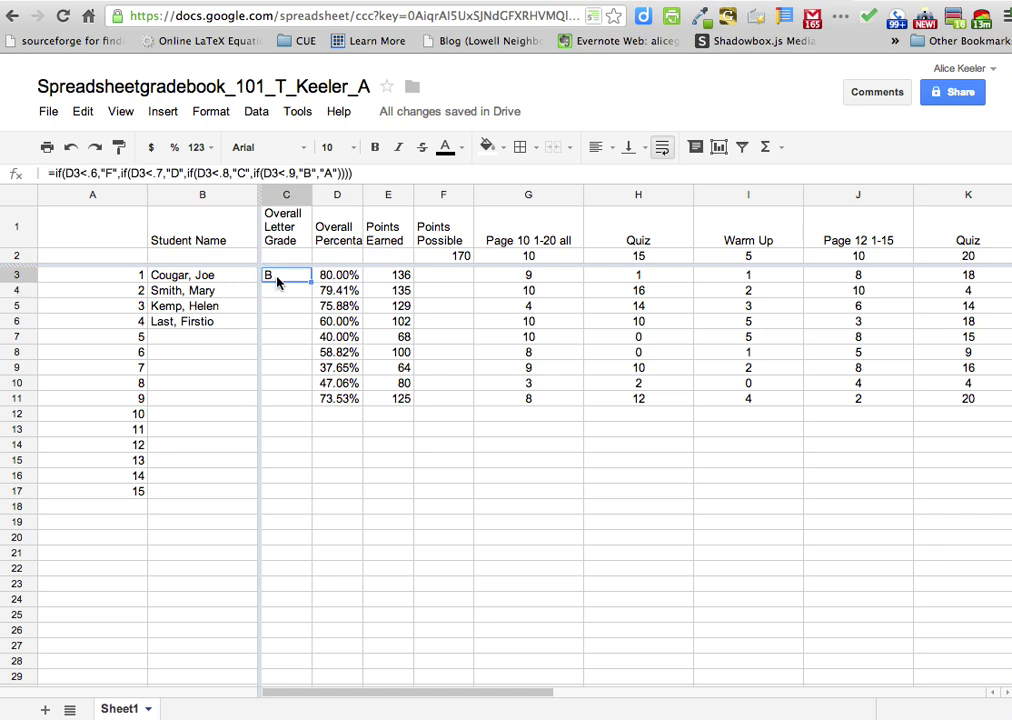
{"action": "left_click_drag", "start_coordinate": [311, 282], "coordinate": [310, 399]}
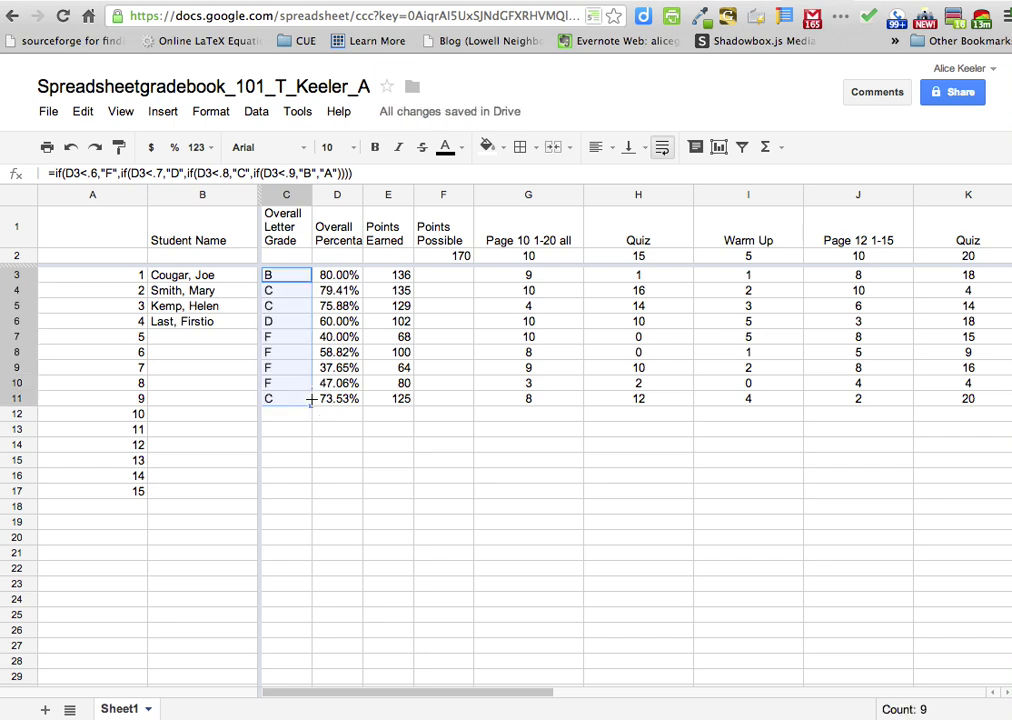
Step: Give row 10 full marks: scores 10, 15, 5, 10, 20, 10 and a Test score of 100
{"action": "left_click", "coordinate": [525, 387]}
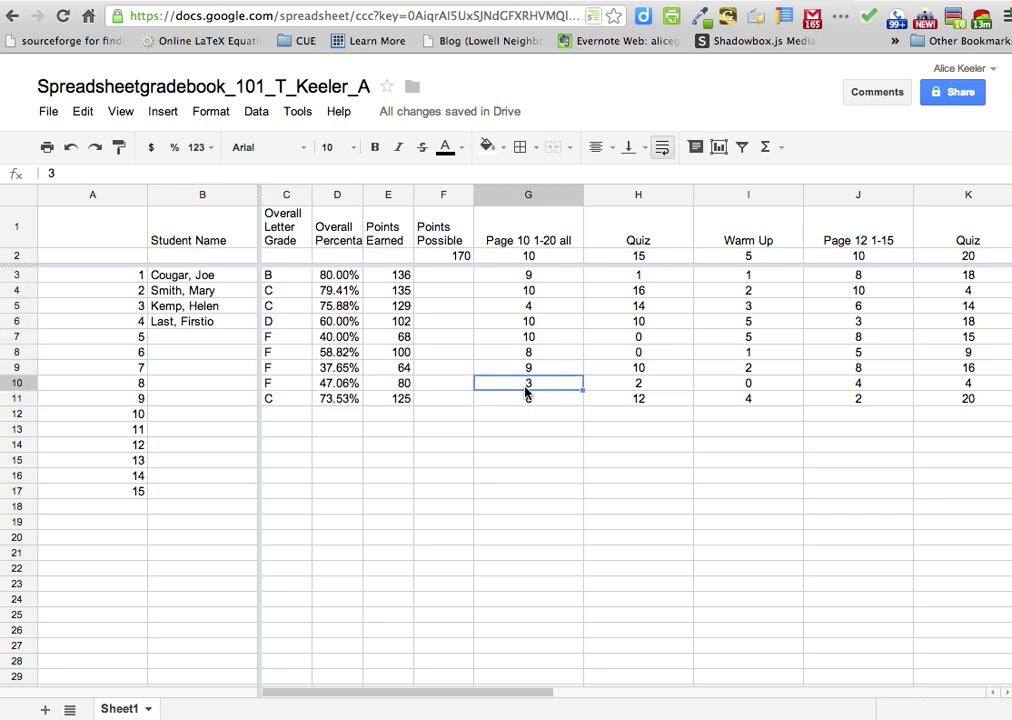
{"action": "type", "text": "10"}
{"action": "key", "text": "Tab"}
{"action": "type", "text": "15"}
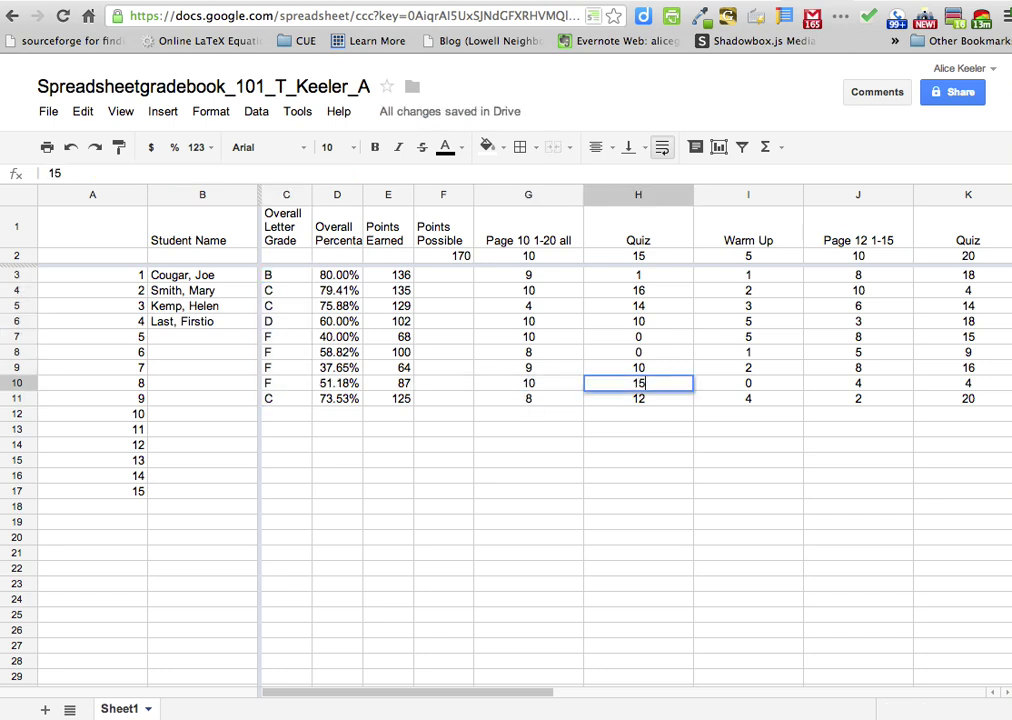
{"action": "key", "text": "Tab"}
{"action": "type", "text": "5"}
{"action": "key", "text": "Tab"}
{"action": "type", "text": "10"}
{"action": "key", "text": "Tab"}
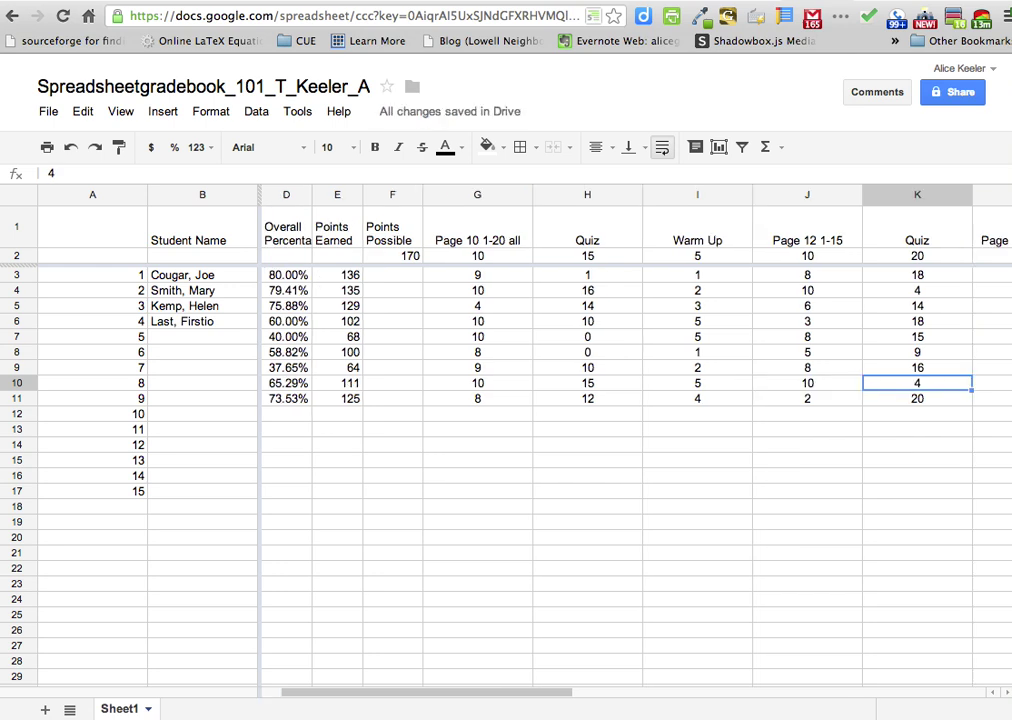
{"action": "type", "text": "20"}
{"action": "key", "text": "Tab"}
{"action": "type", "text": "10"}
{"action": "key", "text": "Tab"}
{"action": "type", "text": "100"}
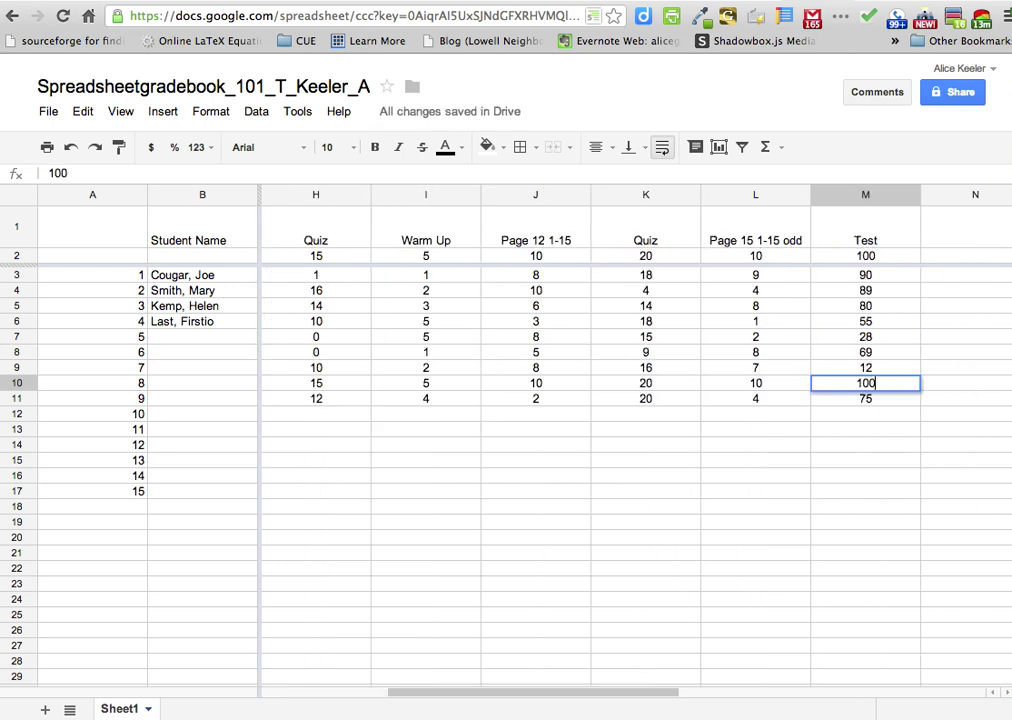
{"action": "key", "text": "Return"}
Step: Check row 10's A grade and fill the sample student names from B3:B6 down through row 11
{"action": "key", "text": "Left"}
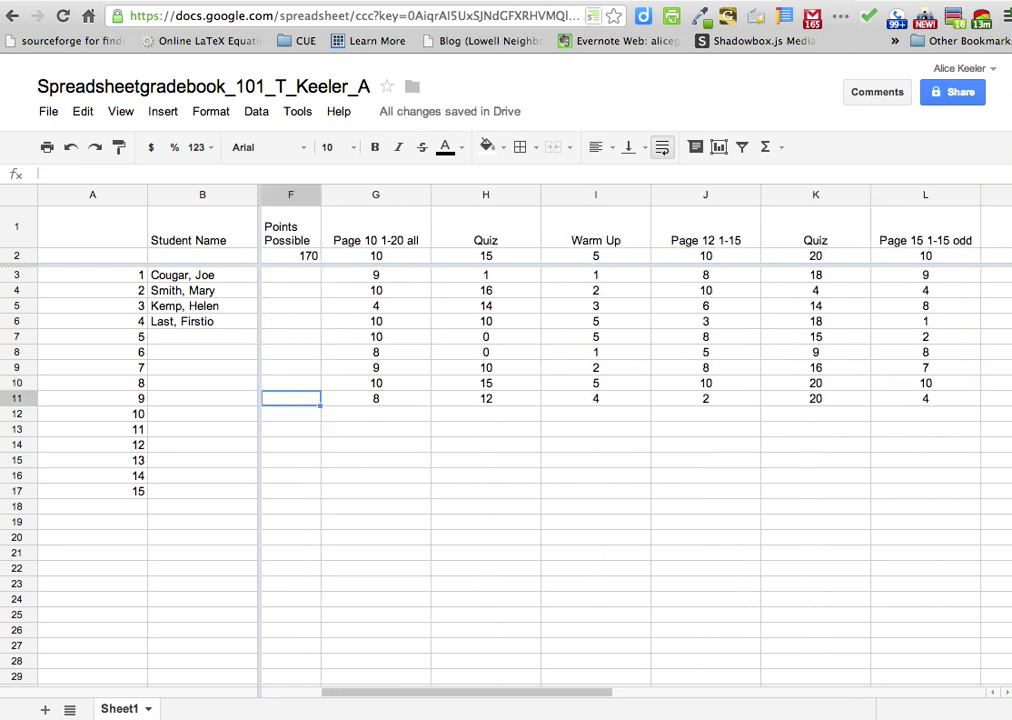
{"action": "key", "text": "Left"}
{"action": "key", "text": "Left"}
{"action": "key", "text": "Left"}
{"action": "key", "text": "Up"}
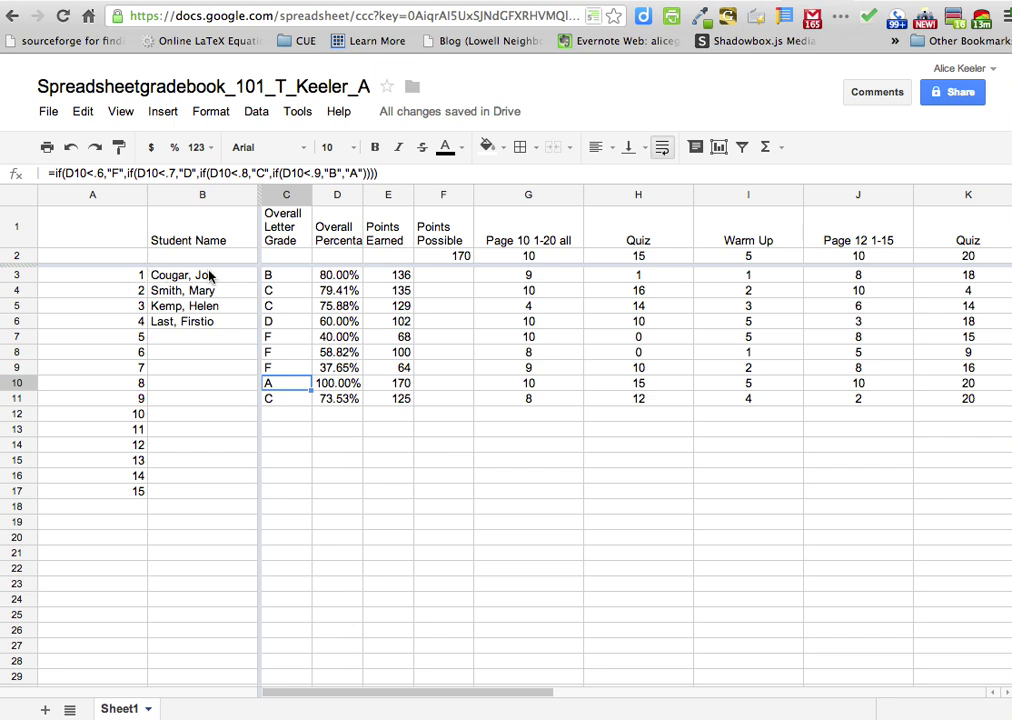
{"action": "left_click_drag", "start_coordinate": [208, 274], "coordinate": [254, 394]}
{"action": "left_click", "coordinate": [307, 419]}
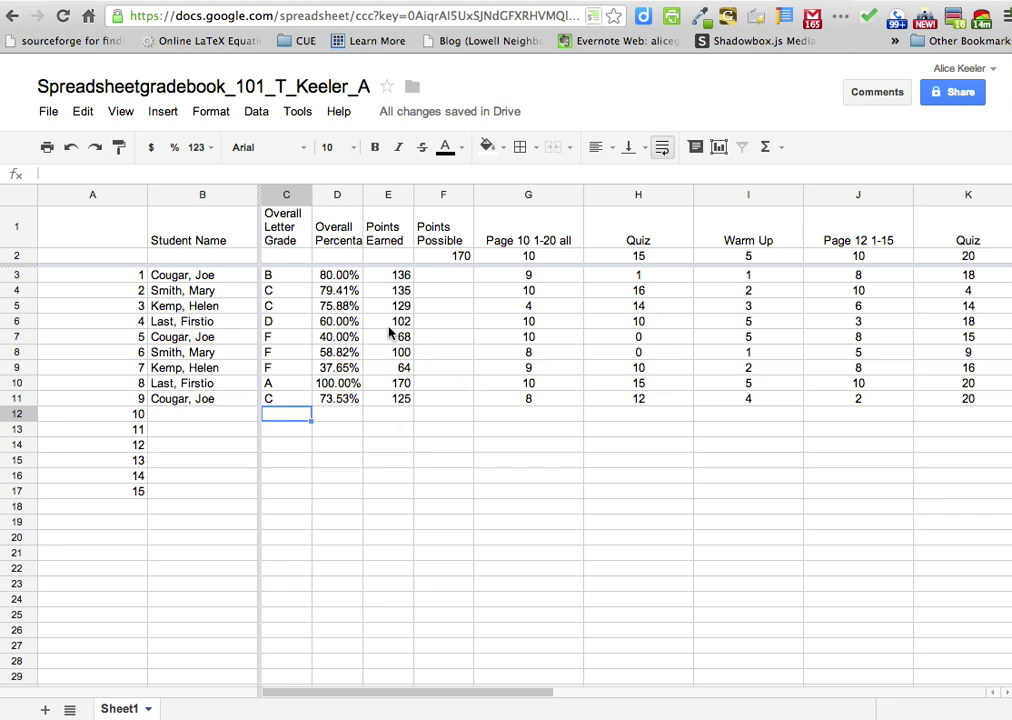
{"action": "left_click_drag", "start_coordinate": [181, 277], "coordinate": [185, 401]}
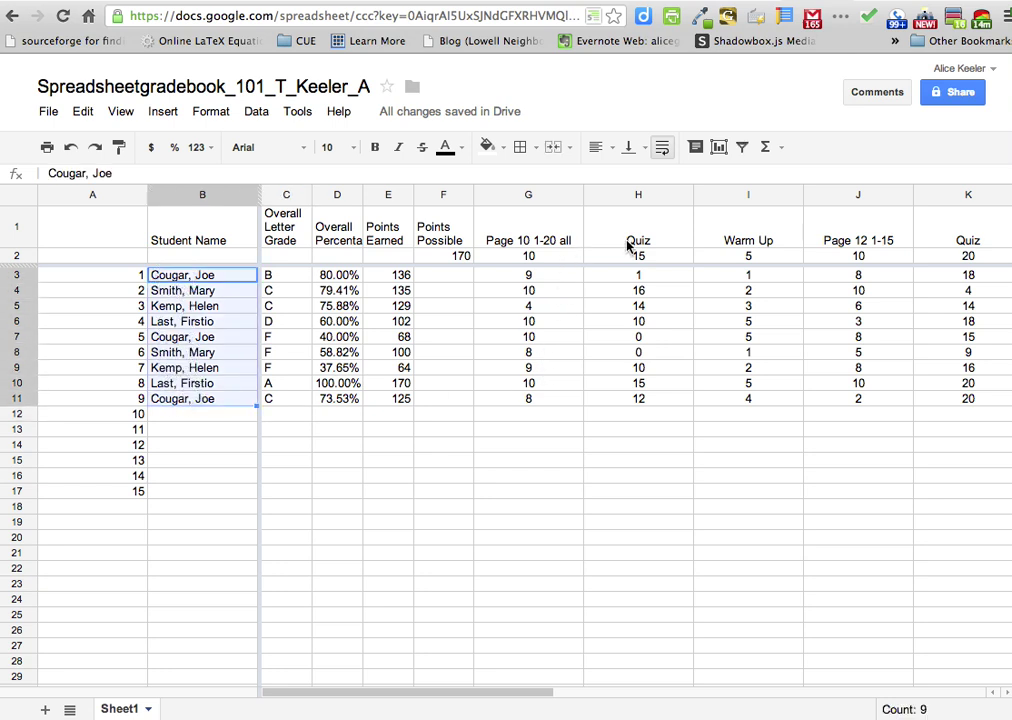
{"action": "left_click_drag", "start_coordinate": [526, 221], "coordinate": [993, 233]}
{"action": "left_click", "coordinate": [993, 228]}
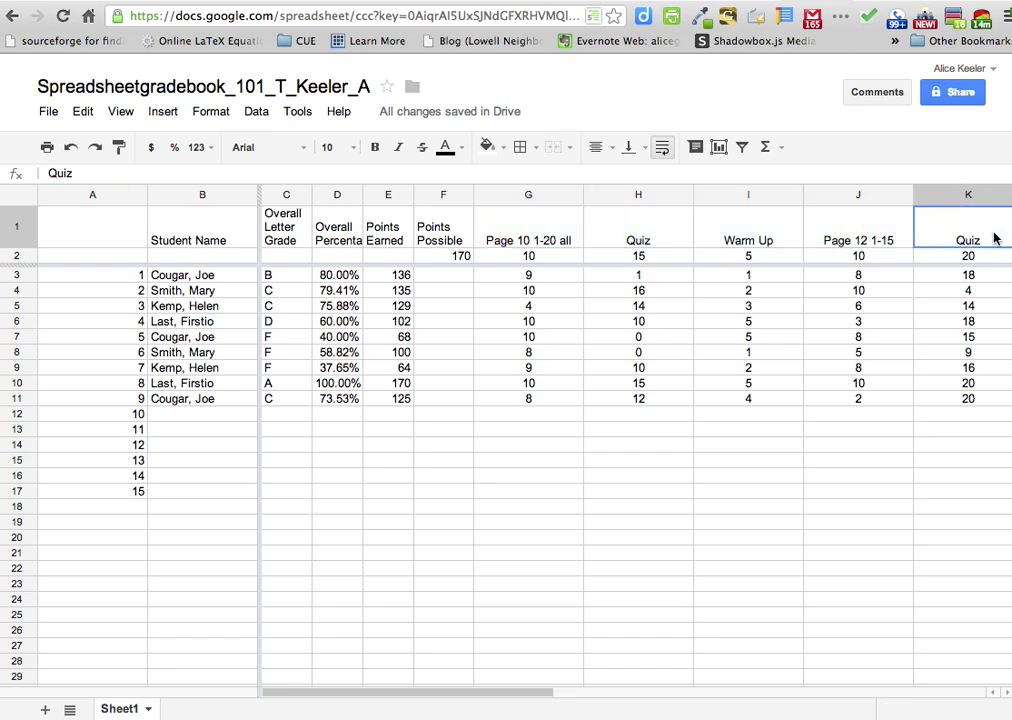
{"action": "key", "text": "Right"}
{"action": "key", "text": "Right"}
{"action": "key", "text": "Right"}
{"action": "key", "text": "Left"}
{"action": "key", "text": "Left"}
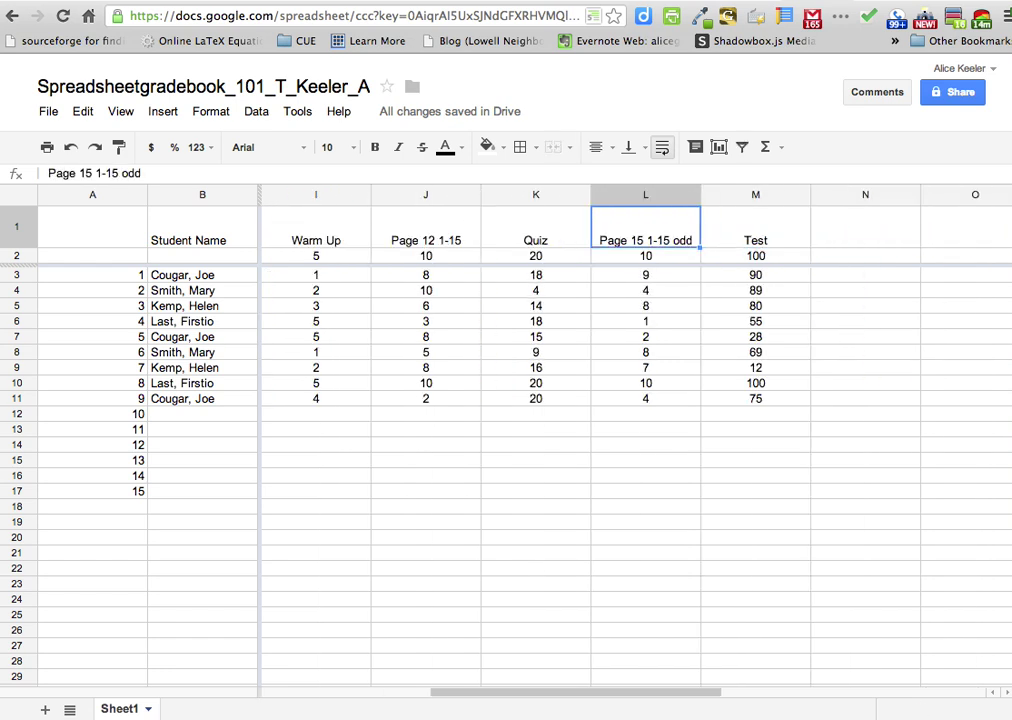
{"action": "left_click_drag", "start_coordinate": [758, 256], "coordinate": [433, 260]}
{"action": "left_click_drag", "start_coordinate": [760, 398], "coordinate": [349, 281]}
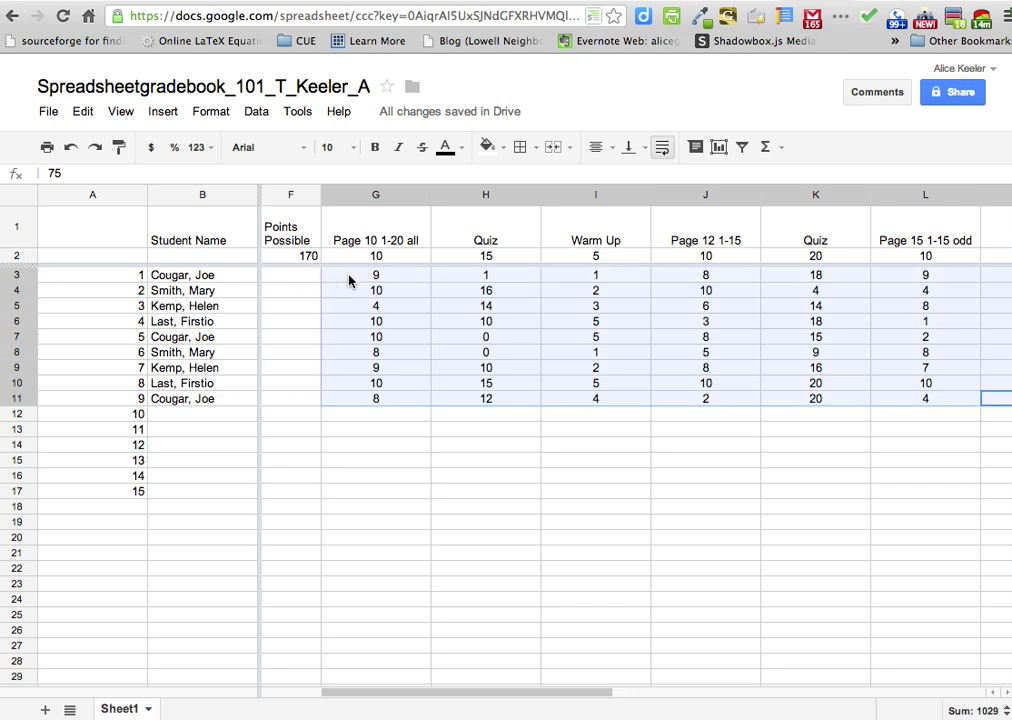
{"action": "scroll", "coordinate": [389, 328], "scroll_direction": "left", "scroll_amount": 3}
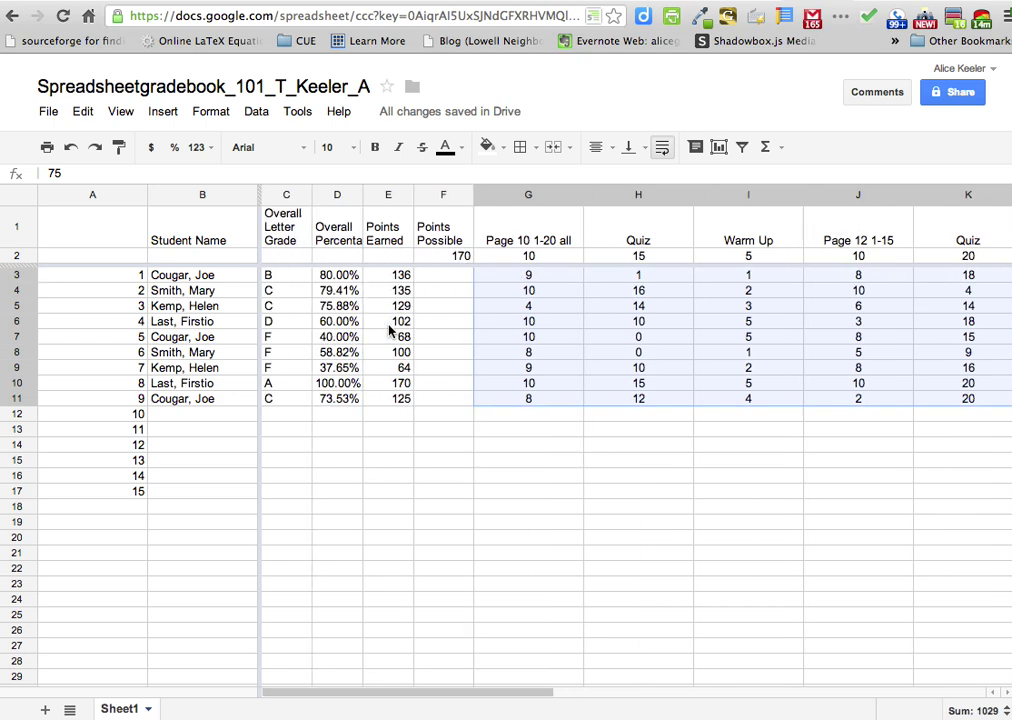
{"action": "double_click", "coordinate": [447, 260]}
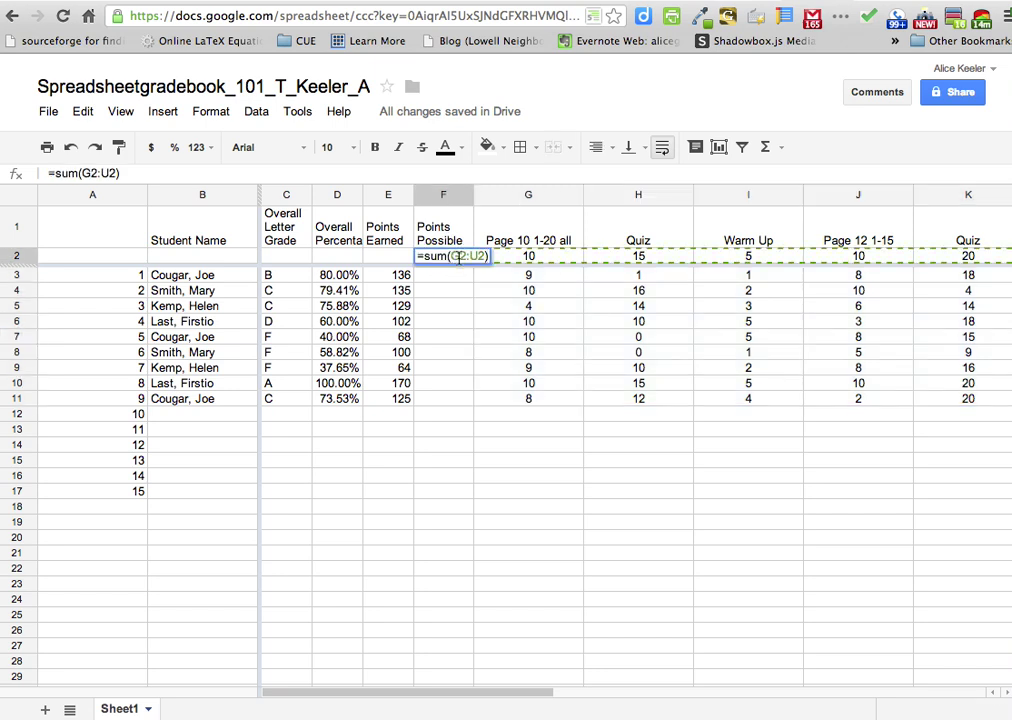
{"action": "key", "text": "Return"}
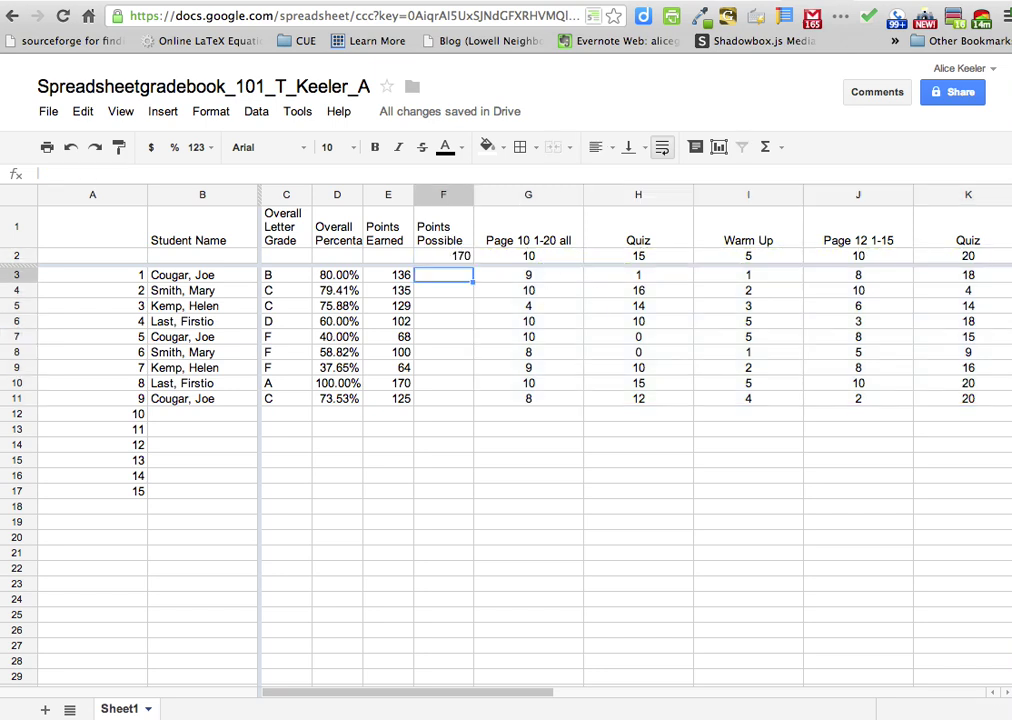
{"action": "left_click", "coordinate": [378, 279]}
{"action": "double_click", "coordinate": [378, 279]}
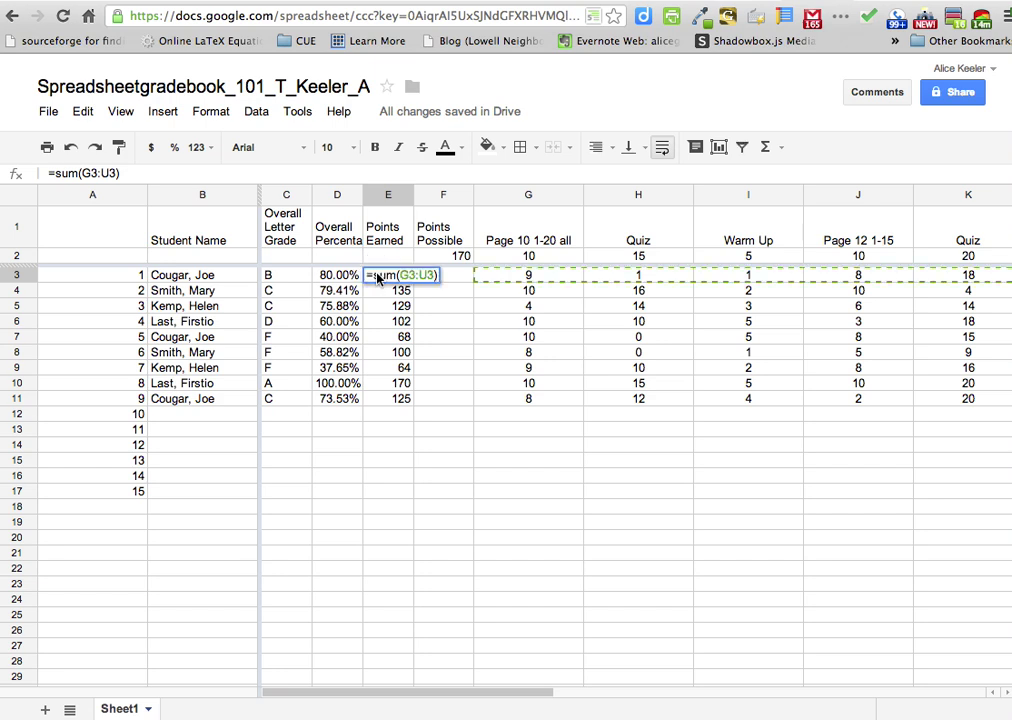
{"action": "key", "text": "Return"}
{"action": "left_click", "coordinate": [337, 279]}
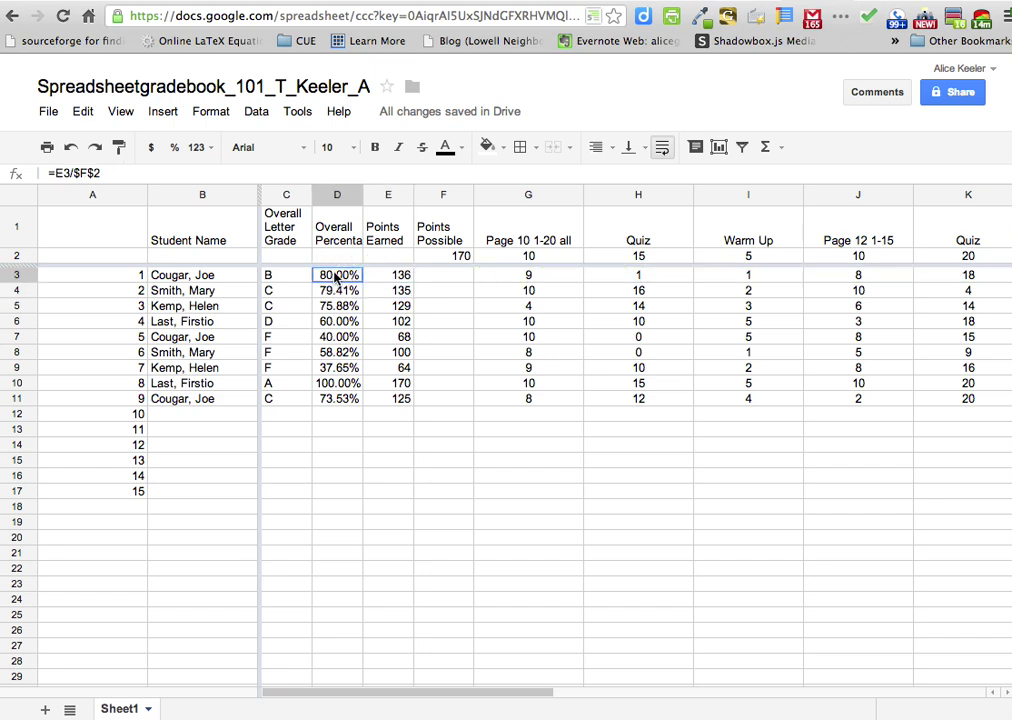
{"action": "double_click", "coordinate": [337, 279]}
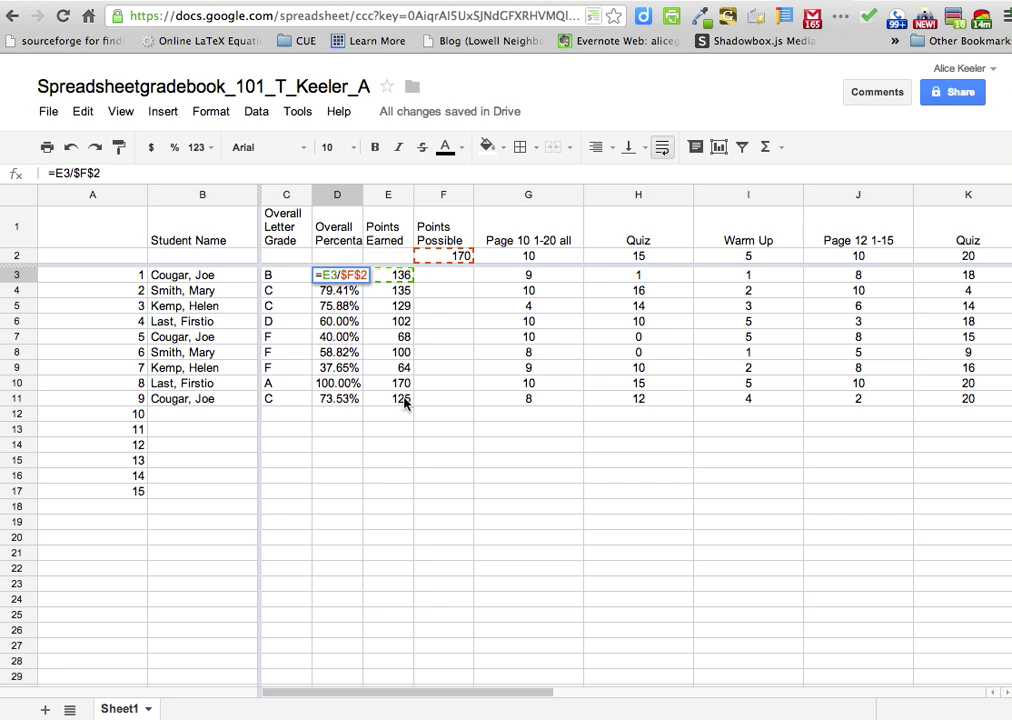
{"action": "left_click", "coordinate": [375, 368]}
{"action": "left_click_drag", "start_coordinate": [350, 278], "coordinate": [343, 398]}
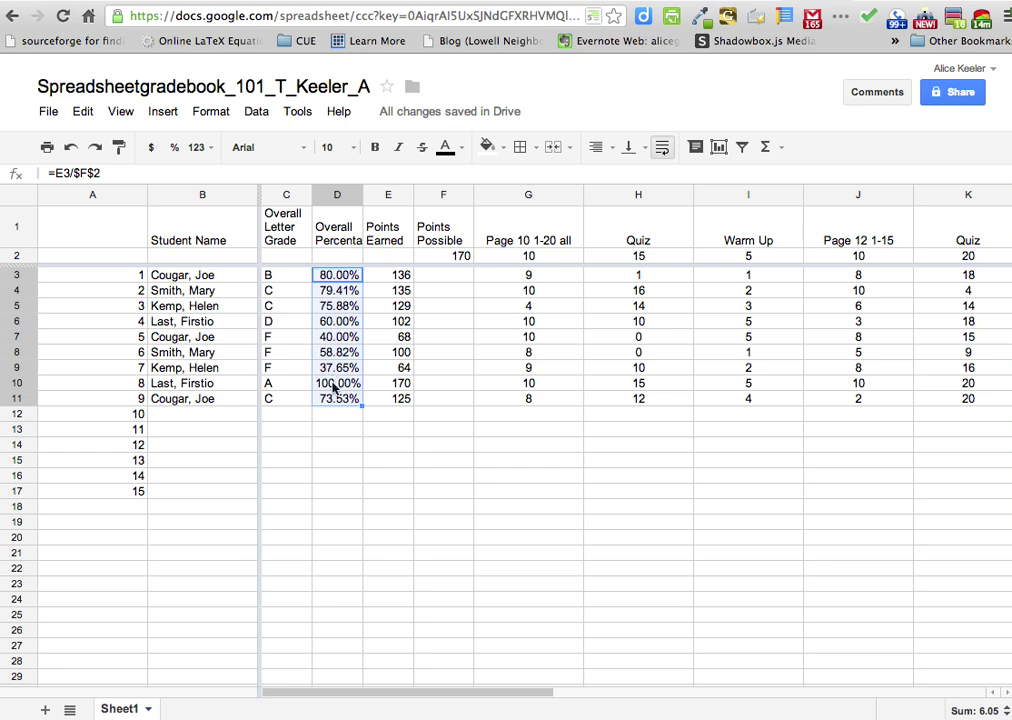
{"action": "left_click_drag", "start_coordinate": [291, 284], "coordinate": [293, 400]}
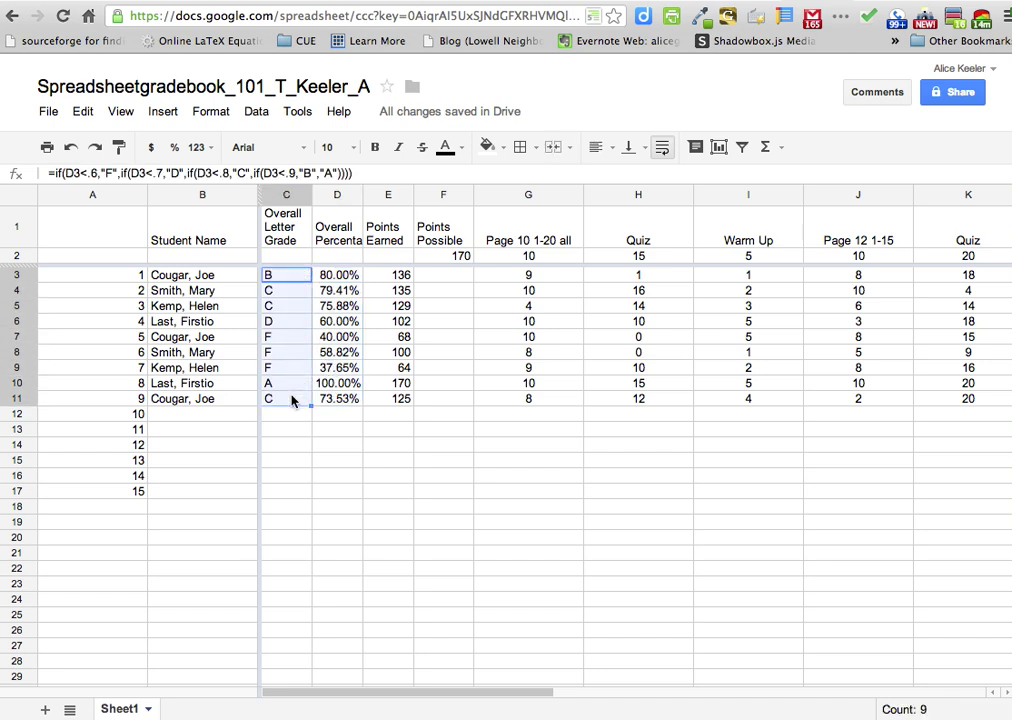